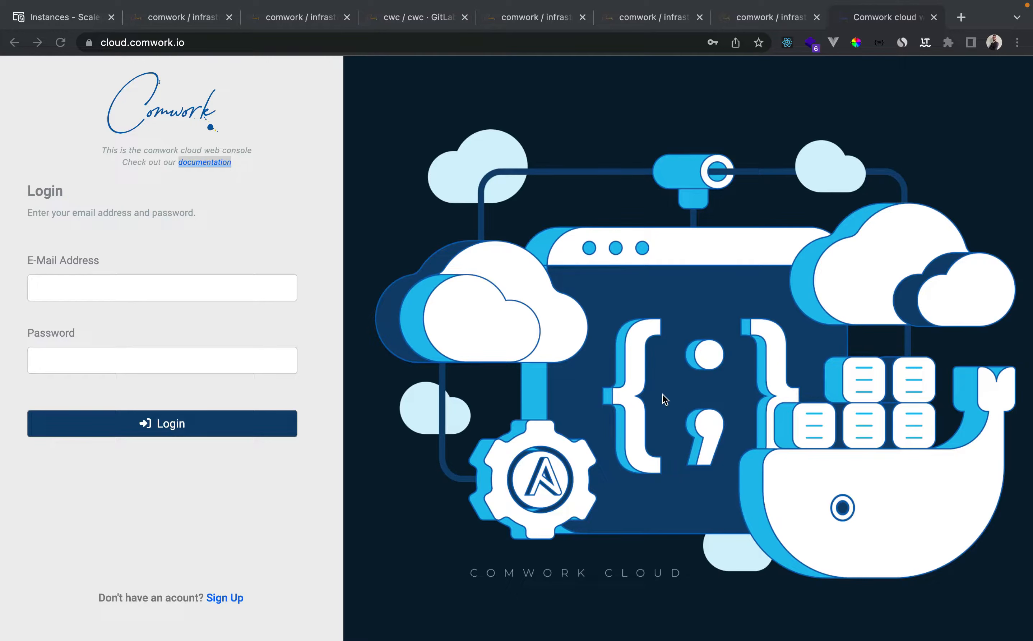
- Open cloud-api.comwork.io in a new browser tab and expand the default namespace's endpoint list
left_click(960, 20)
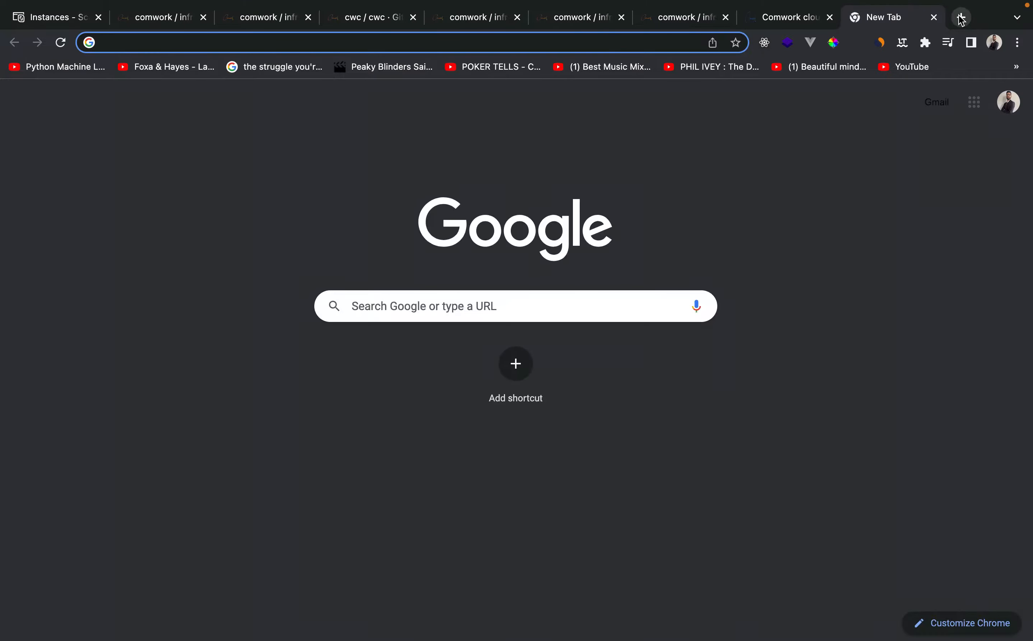
type("cloud-")
key("Return")
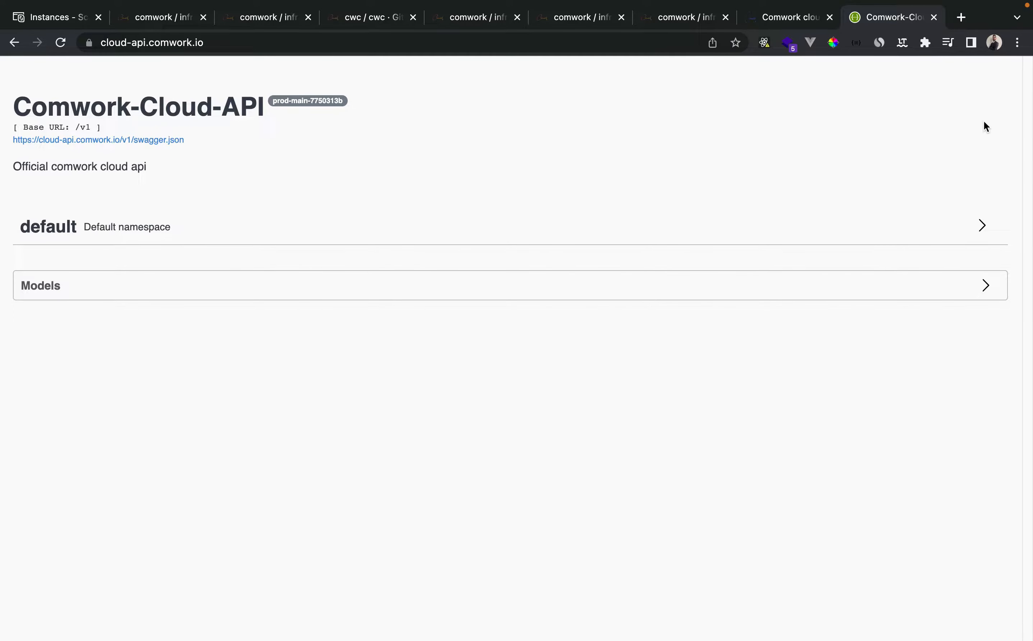
left_click(537, 283)
left_click(537, 237)
scroll(539, 242, "down", 1)
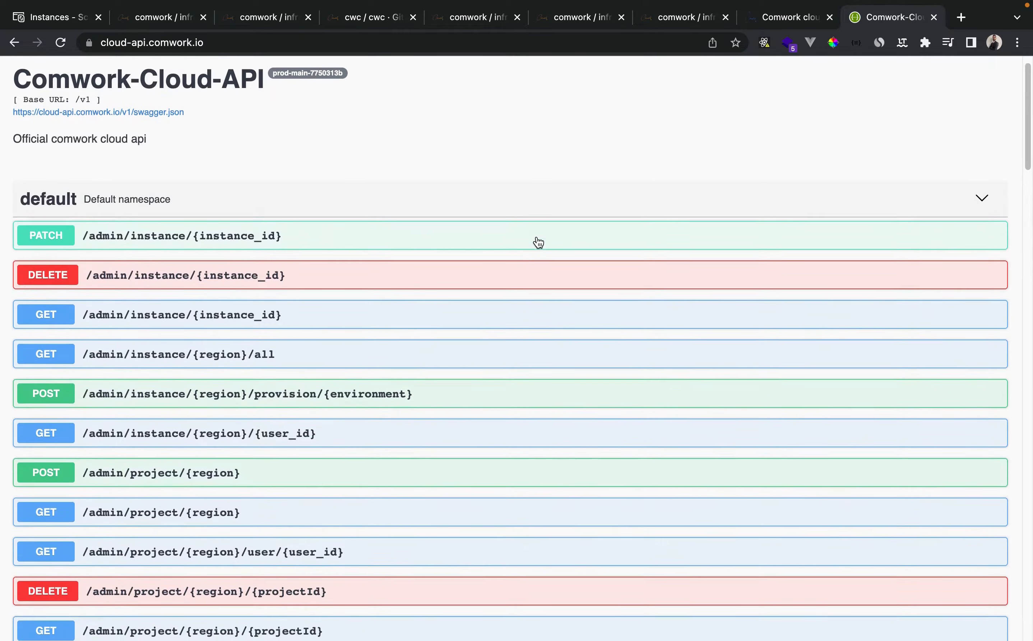
- Expand the POST /instance/{region}/provision/{environment} endpoint and examine its payload example and required parameters
scroll(538, 242, "down", 15)
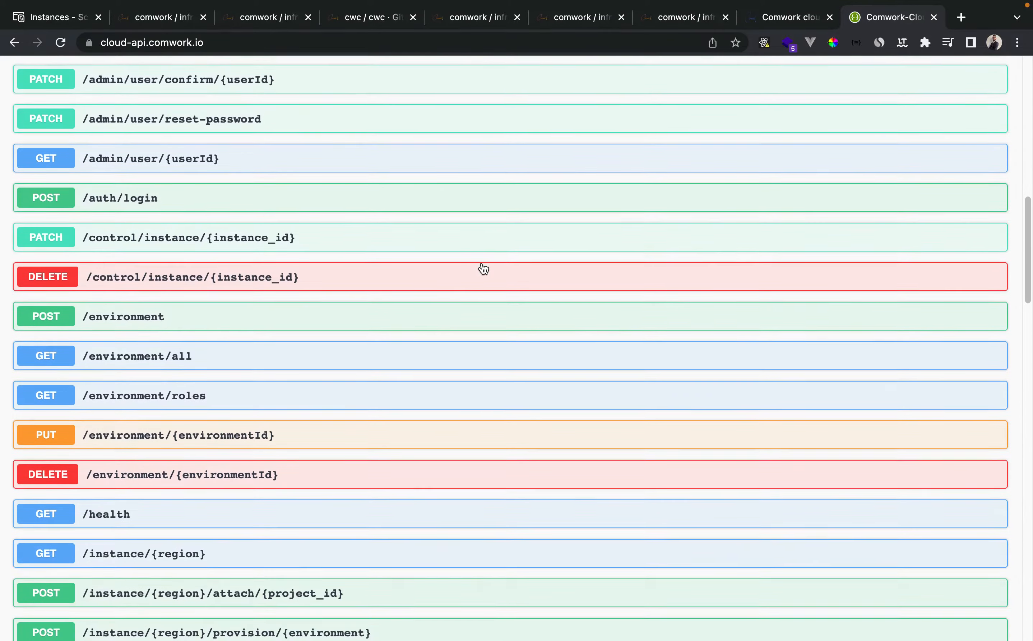
scroll(362, 269, "down", 6)
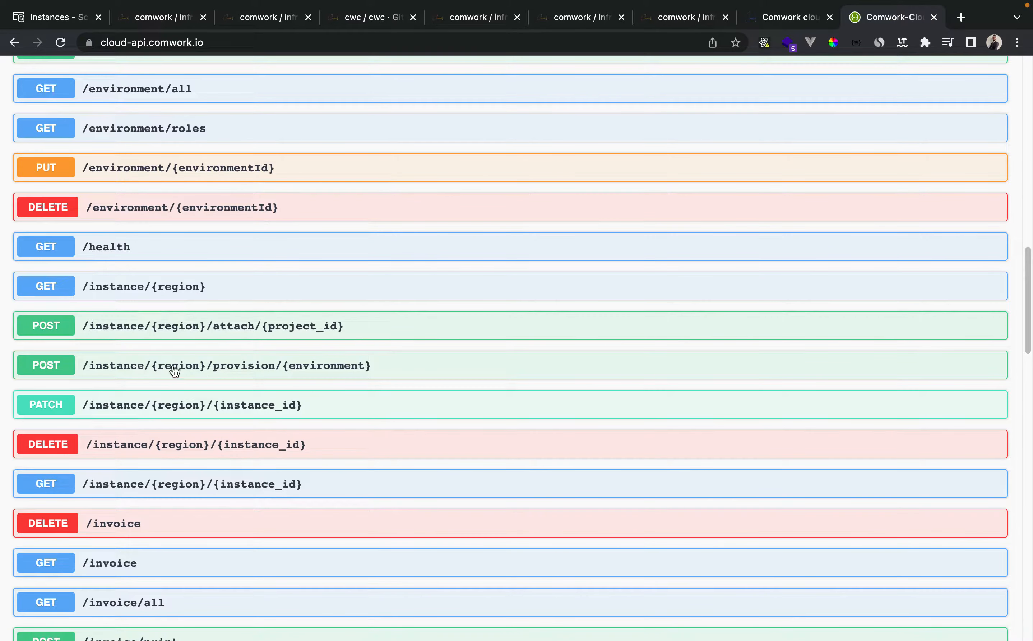
left_click(199, 374)
scroll(248, 382, "down", 3)
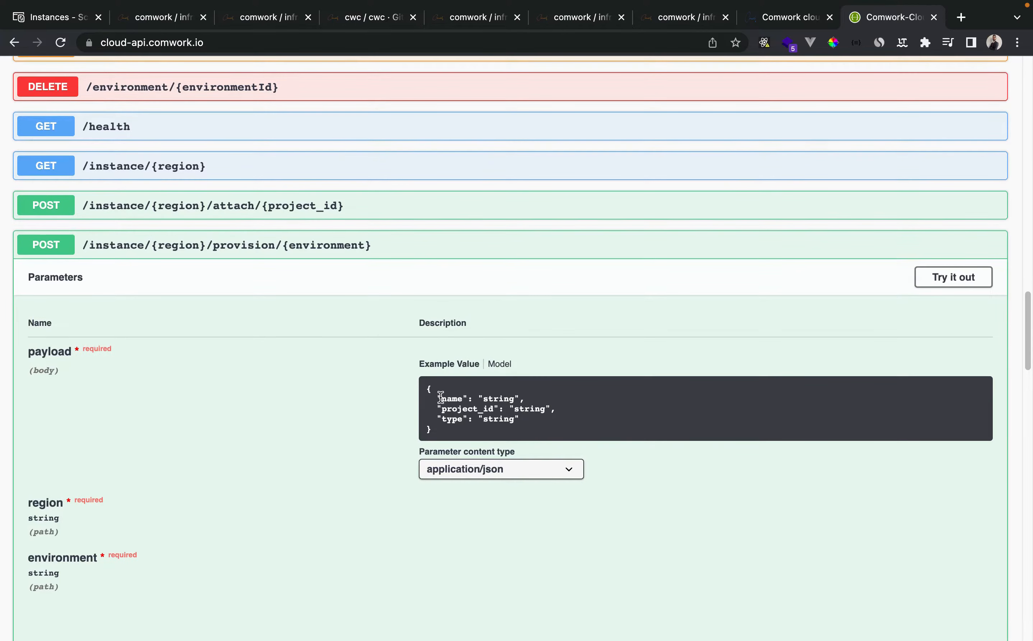
left_click_drag(415, 392, 450, 422)
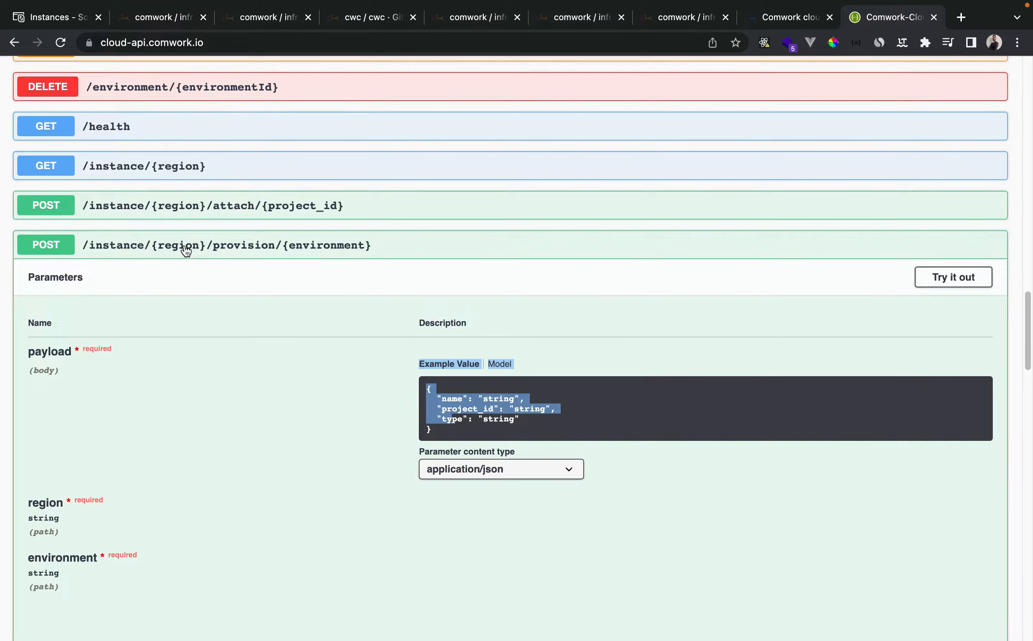
scroll(324, 259, "down", 1)
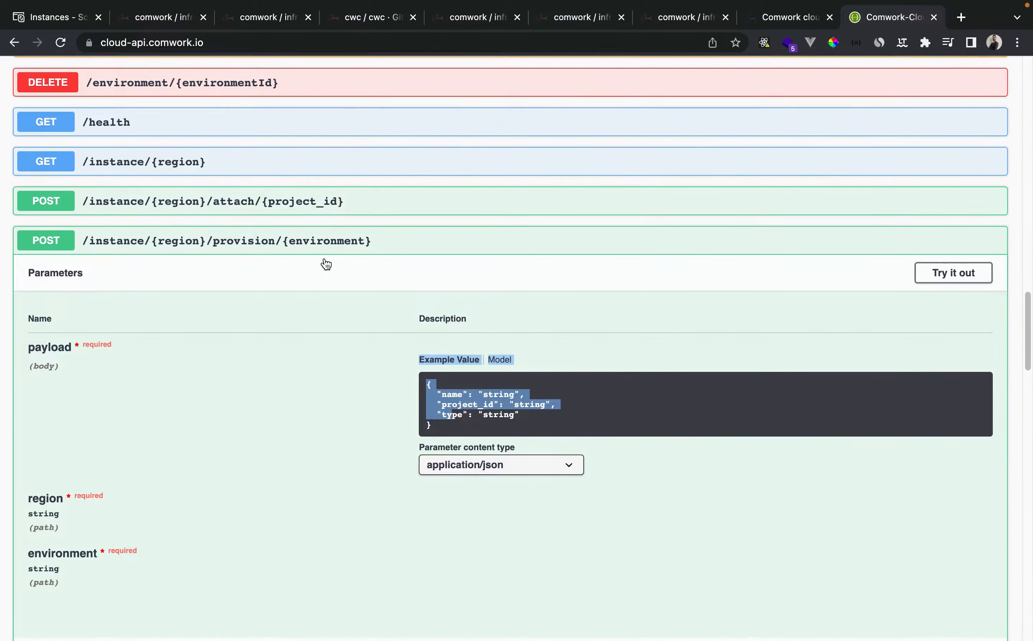
- Look through the environment, user and admin endpoints, including the admin instance provisioning endpoint
scroll(324, 259, "up", 10)
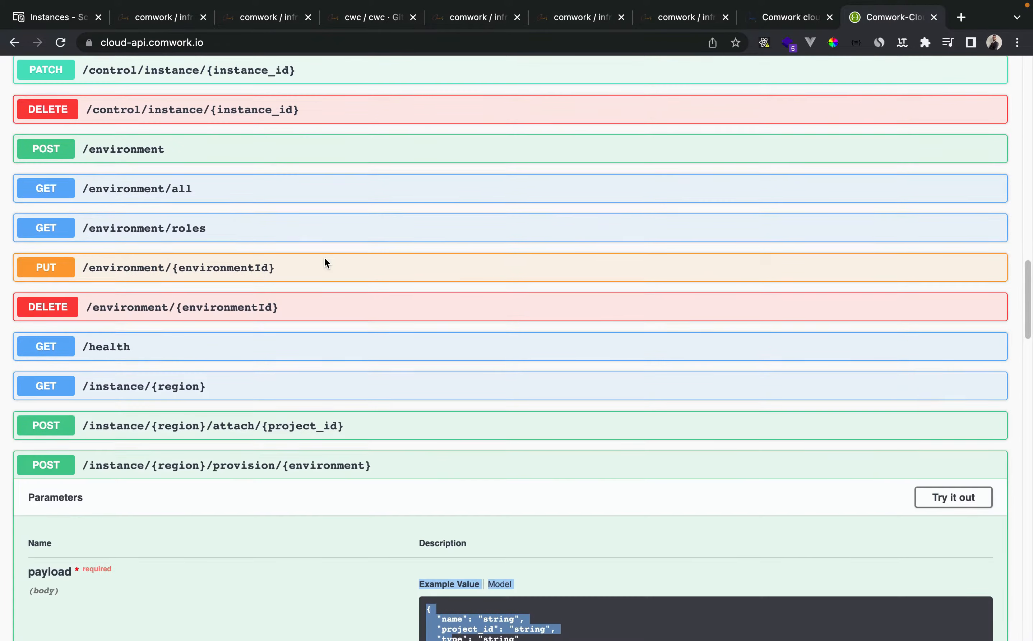
scroll(325, 262, "up", 6)
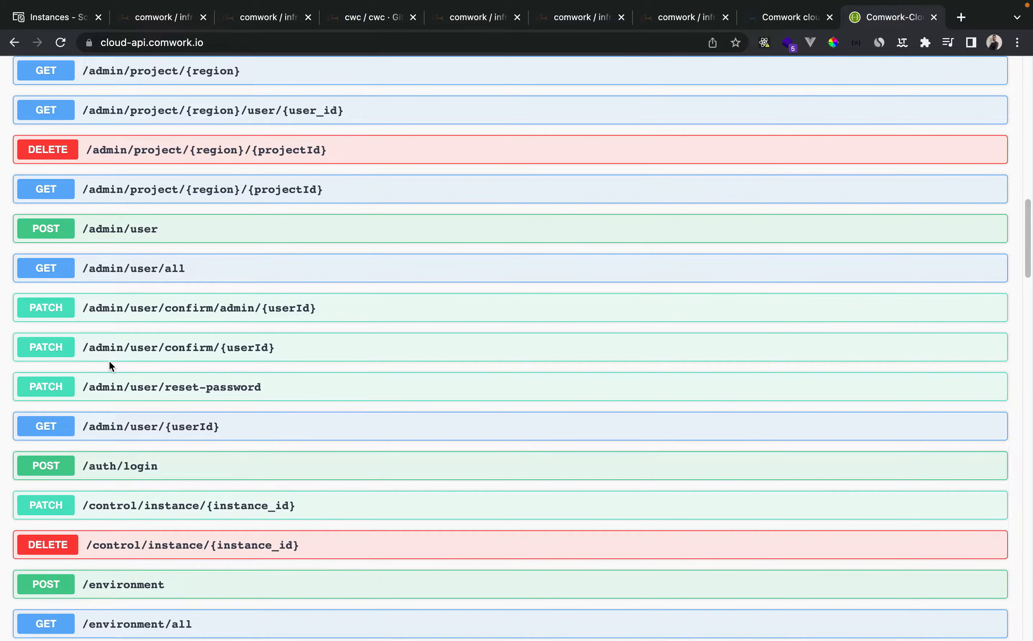
scroll(110, 362, "up", 6)
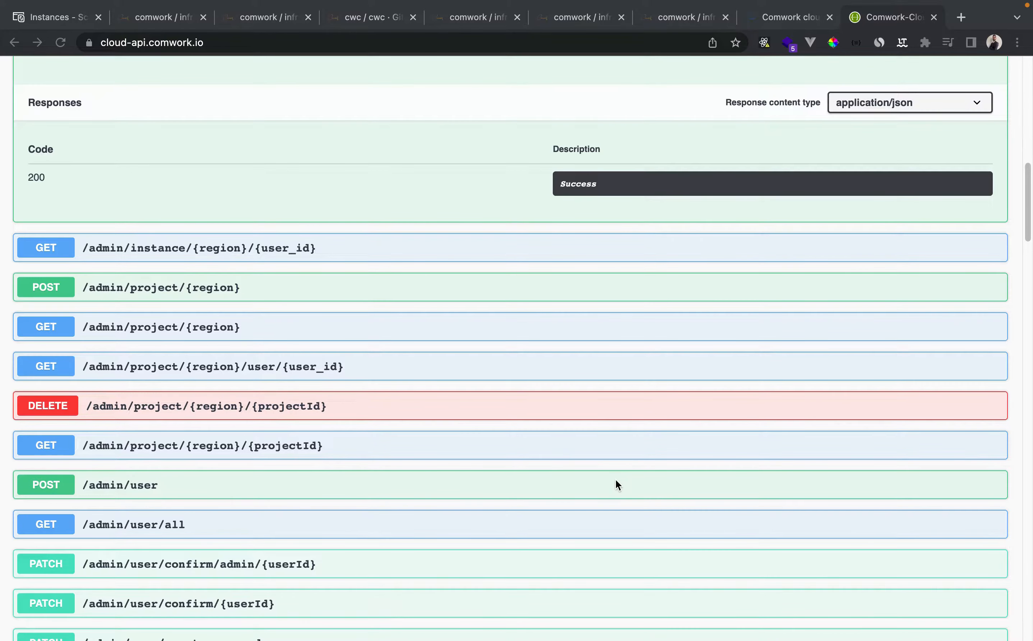
- Switch to Postman, check the email and password fields of the /v1/auth/login request body, and send the request
key("ctrl+Left")
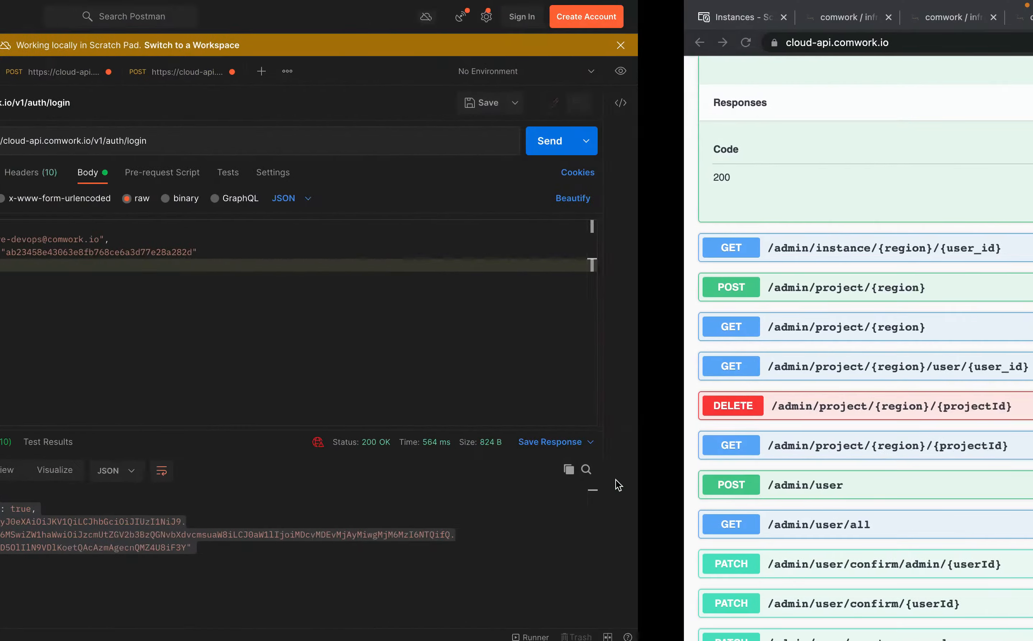
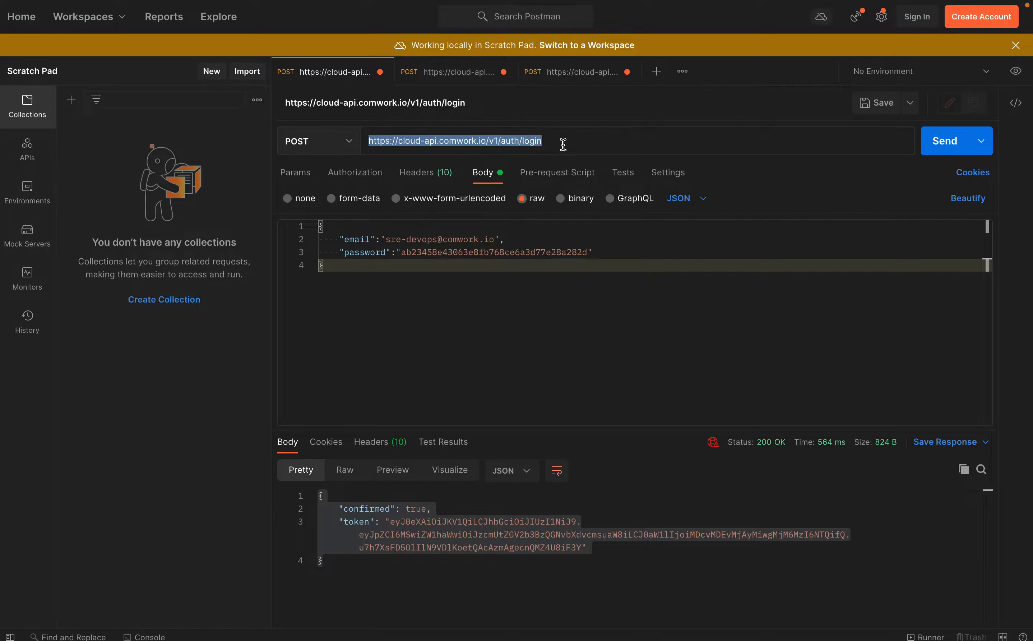
double_click(351, 240)
double_click(362, 252)
left_click(943, 141)
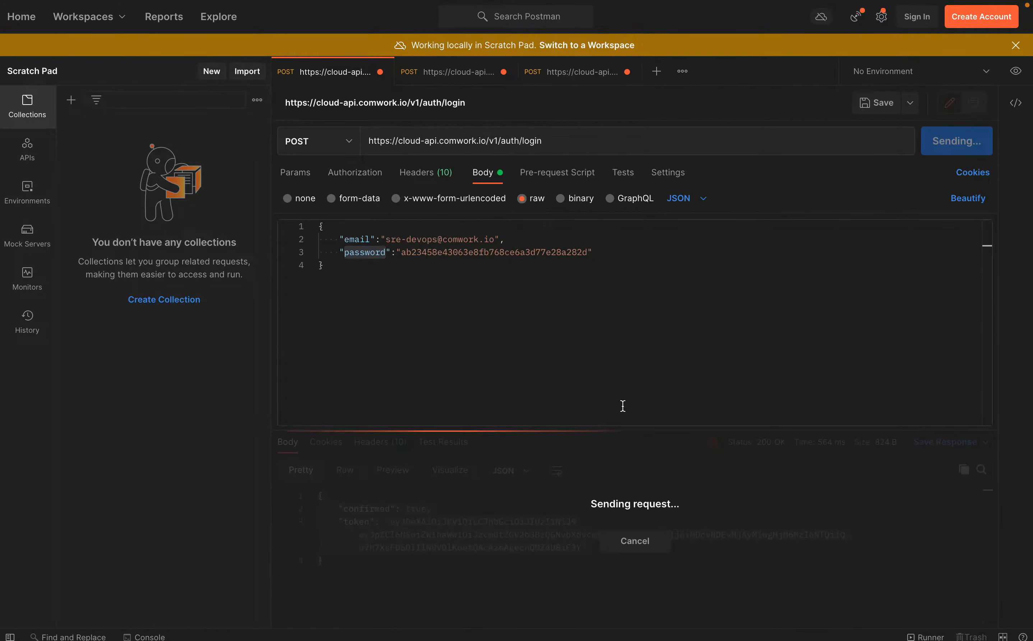
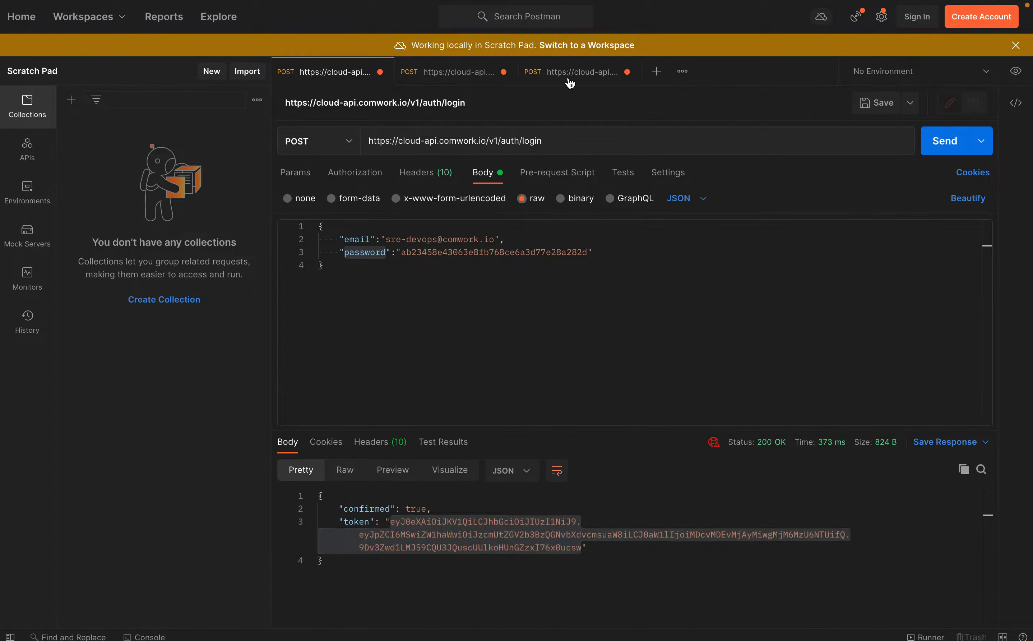
- Add an X-User-Token header to the /v1/project/fr-par-1 request and paste the login token as its value
left_click(431, 181)
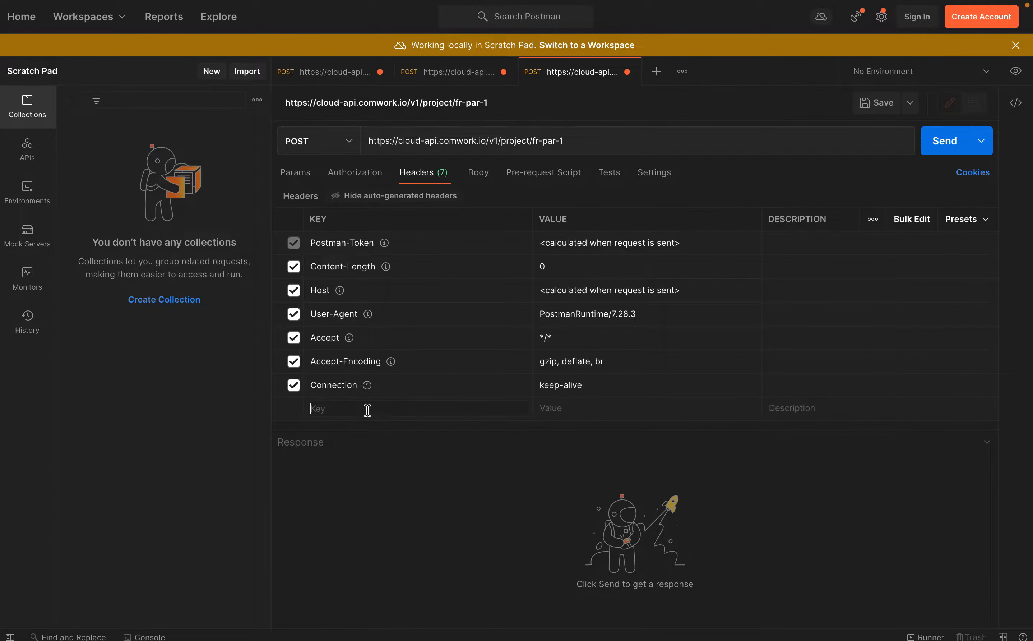
type("X-")
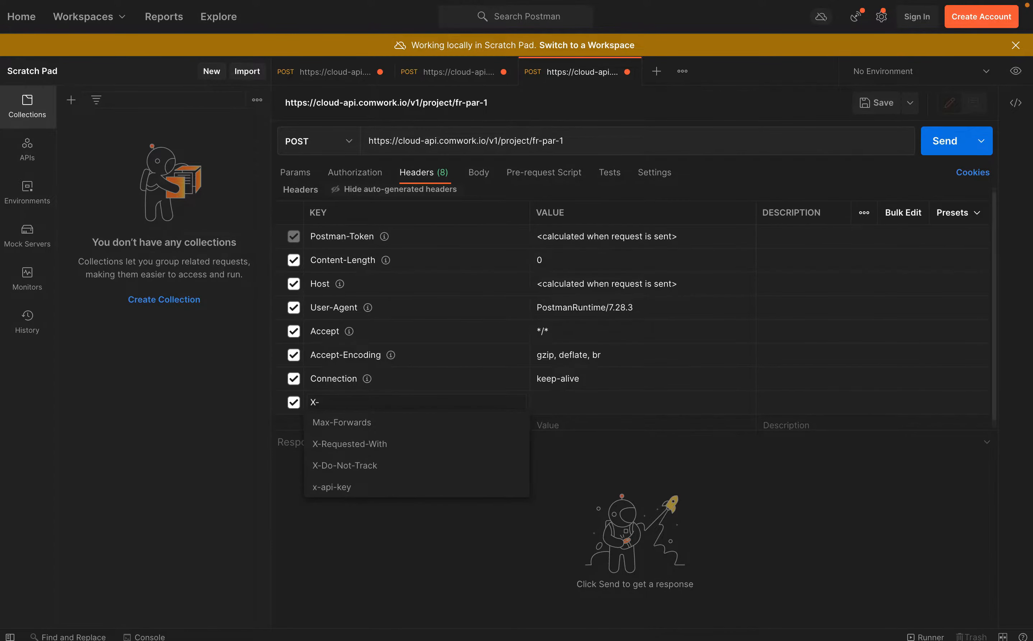
type("User-Tple,")
key("Tab")
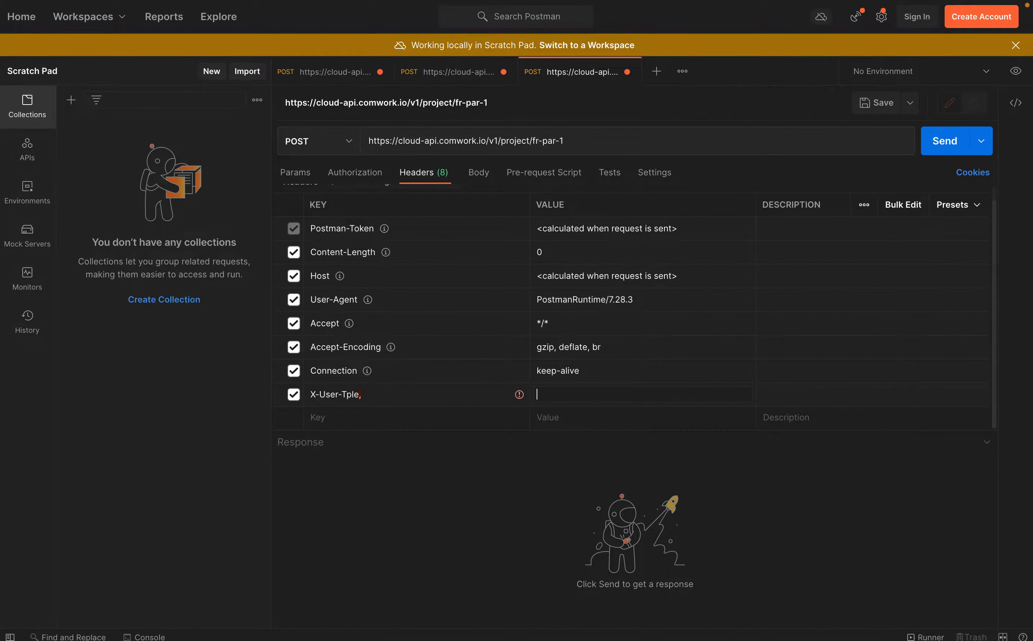
double_click(360, 394)
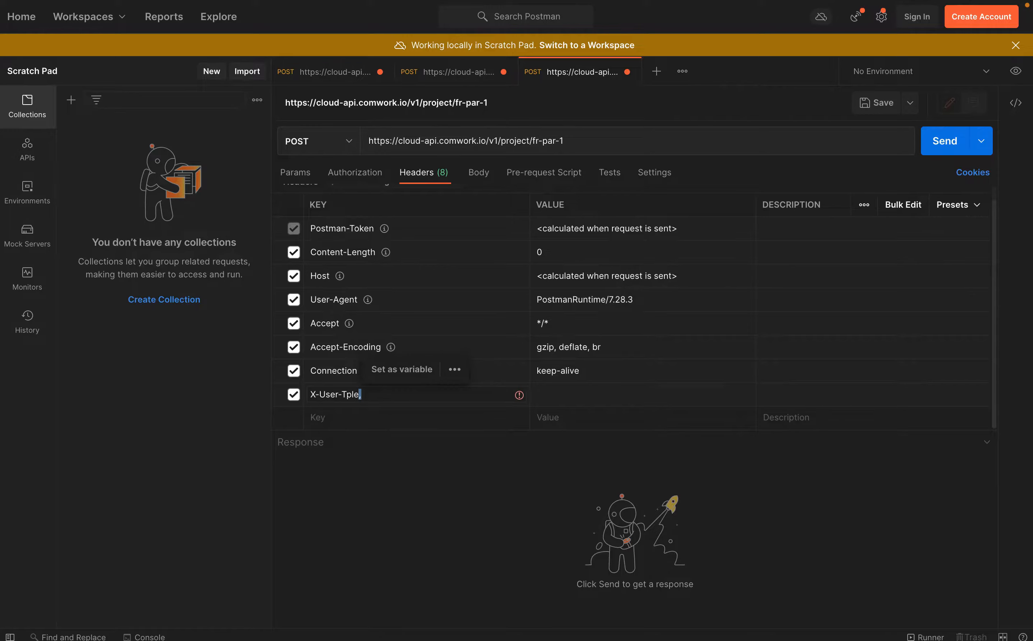
key("BackSpace")
key("BackSpace")
key("BackSpace")
key("BackSpace")
key("ctrl+v")
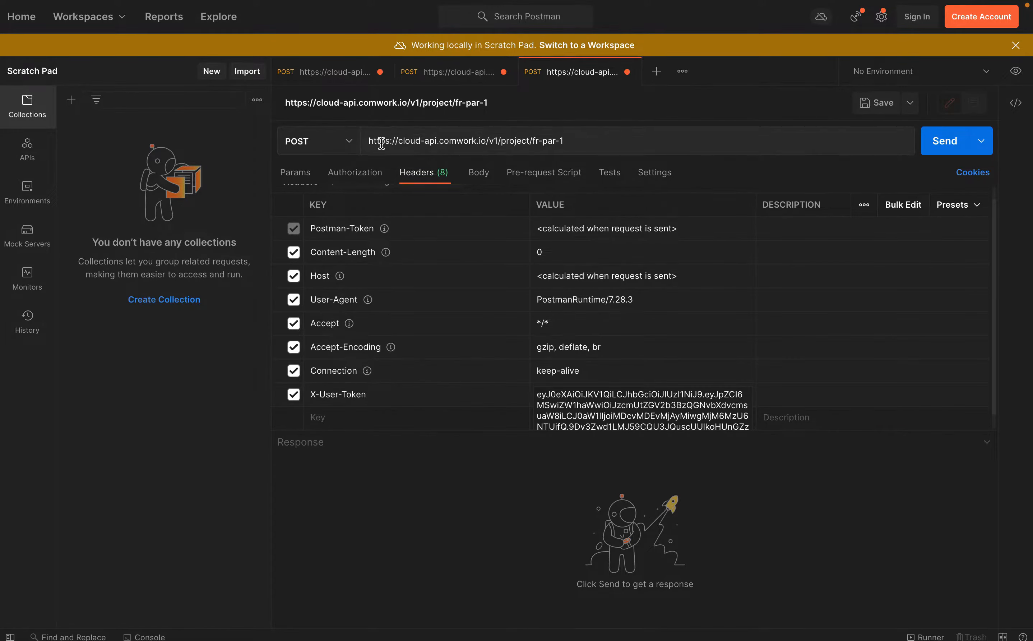
- Give the project request a raw JSON body with "name" set to "amir-infra" and send it
left_click(479, 177)
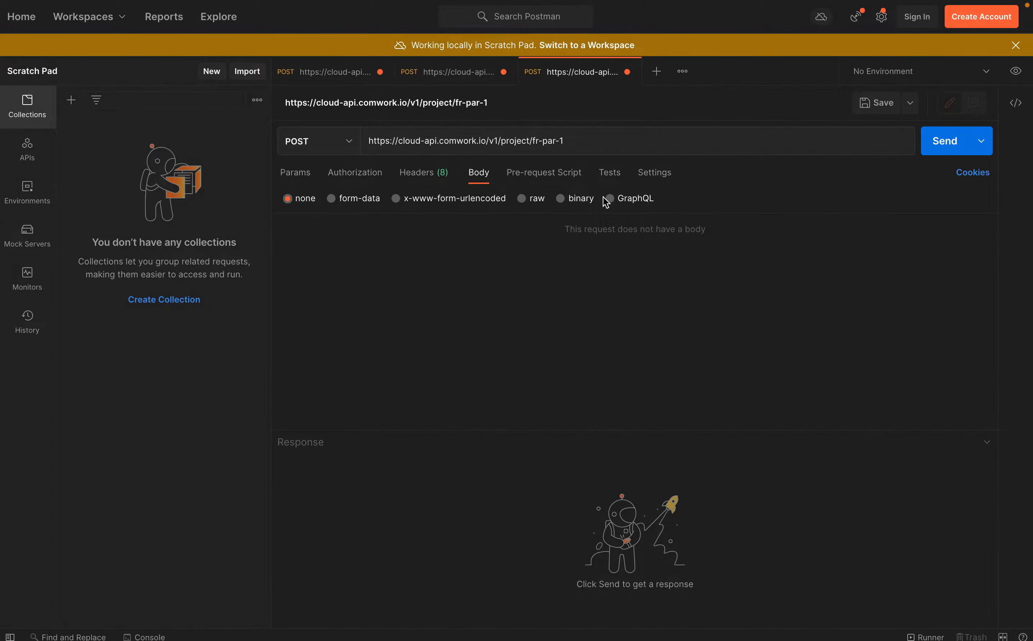
left_click(526, 199)
left_click(683, 198)
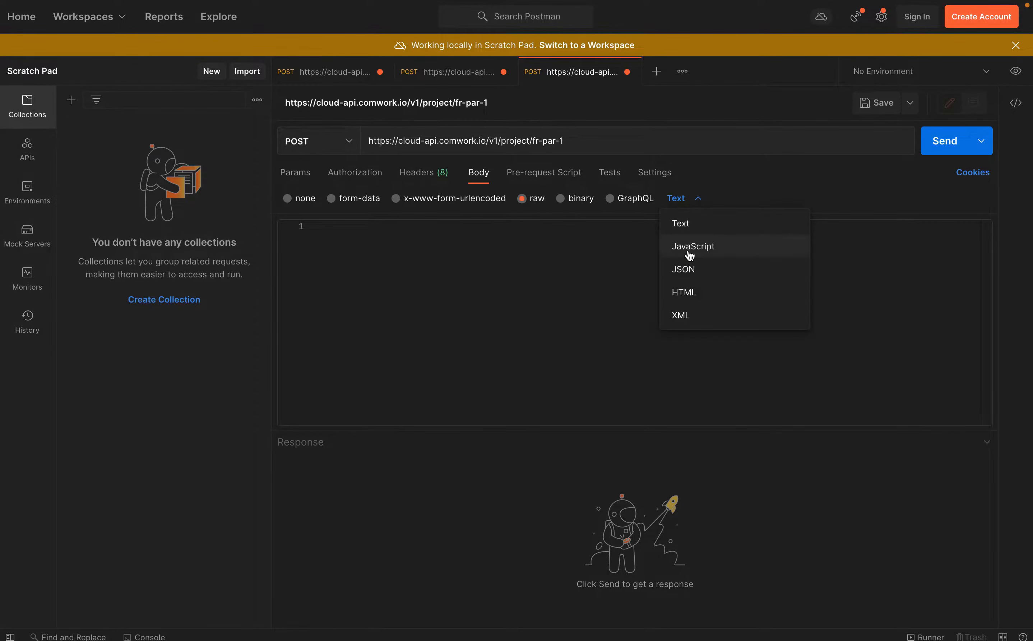
left_click(686, 271)
type("{")
key("Return")
type("\"name")
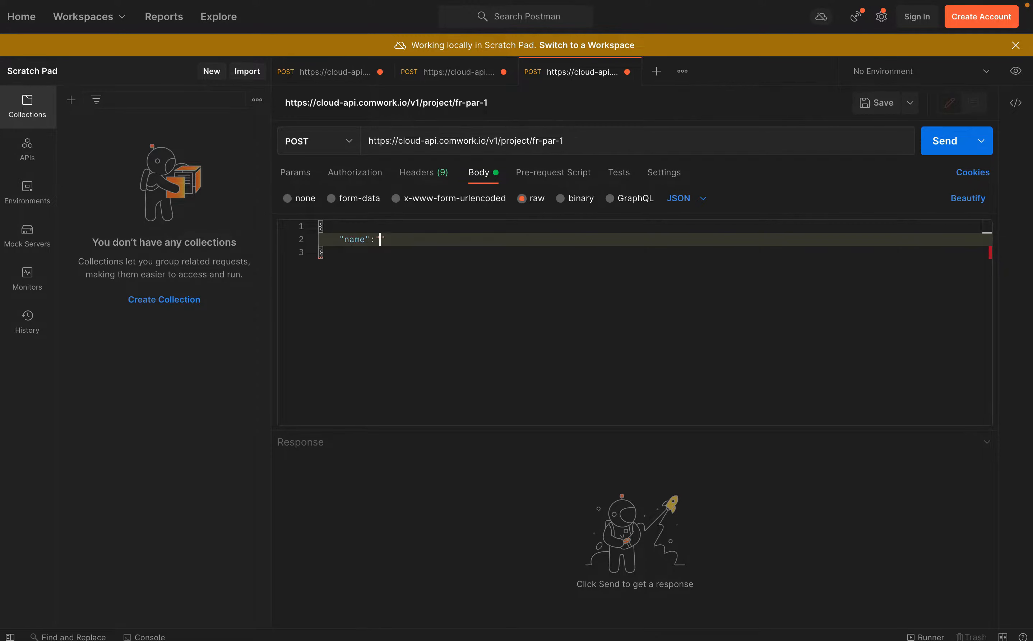
type("\":\"amir-infra")
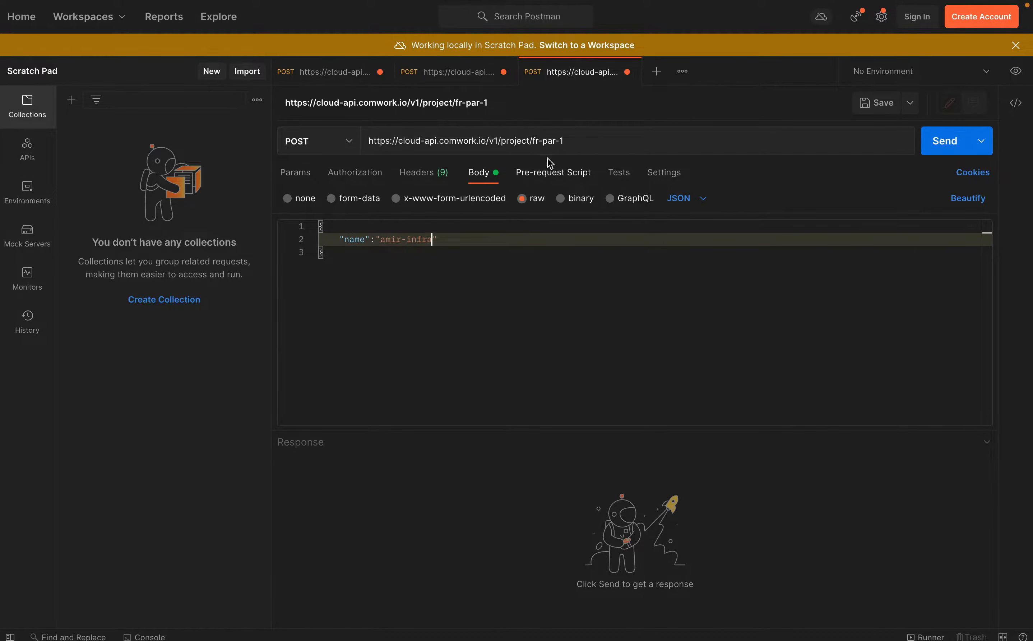
left_click(942, 151)
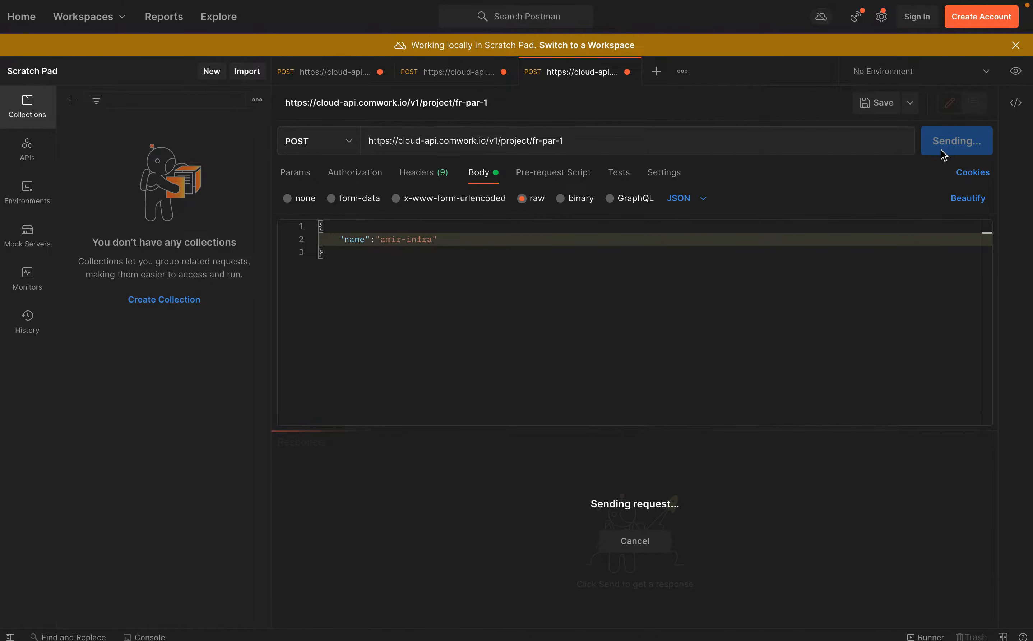
left_click_drag(390, 598, 305, 495)
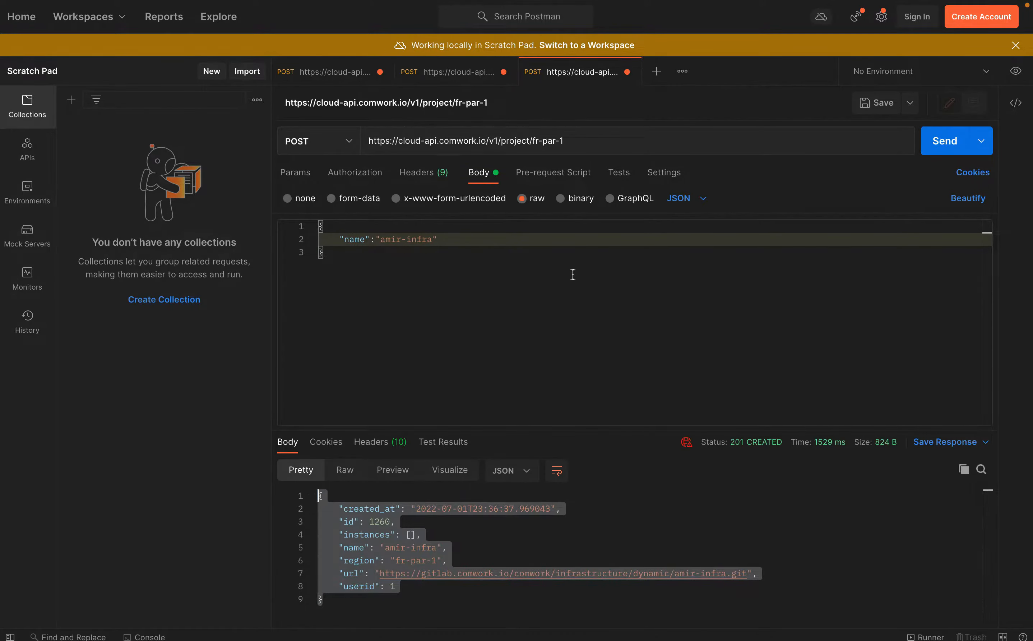
- Switch to Chrome and open the dynamic subgroup of comwork/infrastructure in GitLab
key("ctrl+Right")
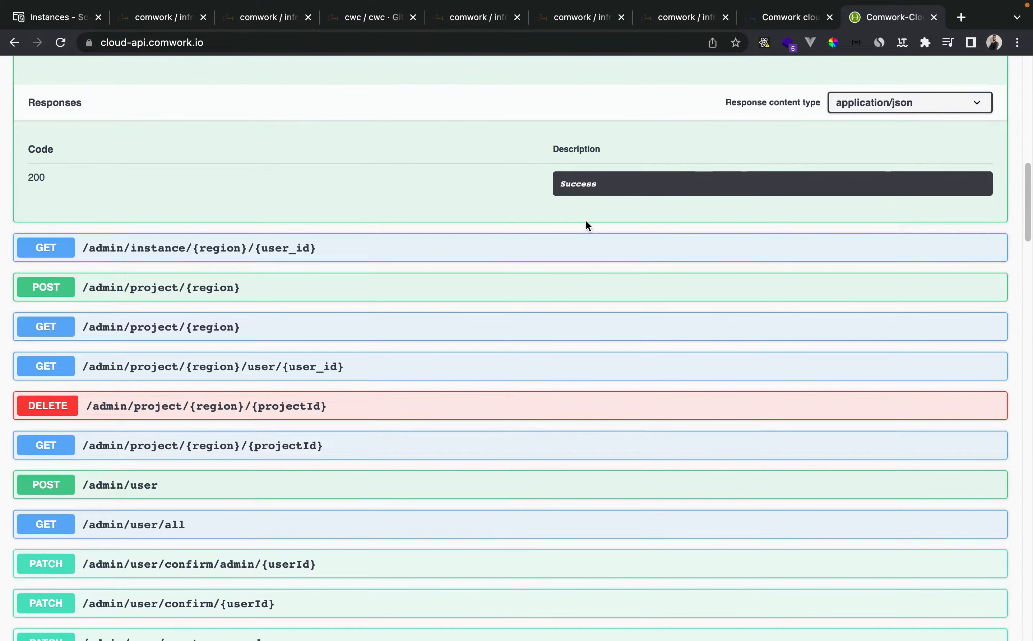
left_click(157, 17)
left_click(97, 74)
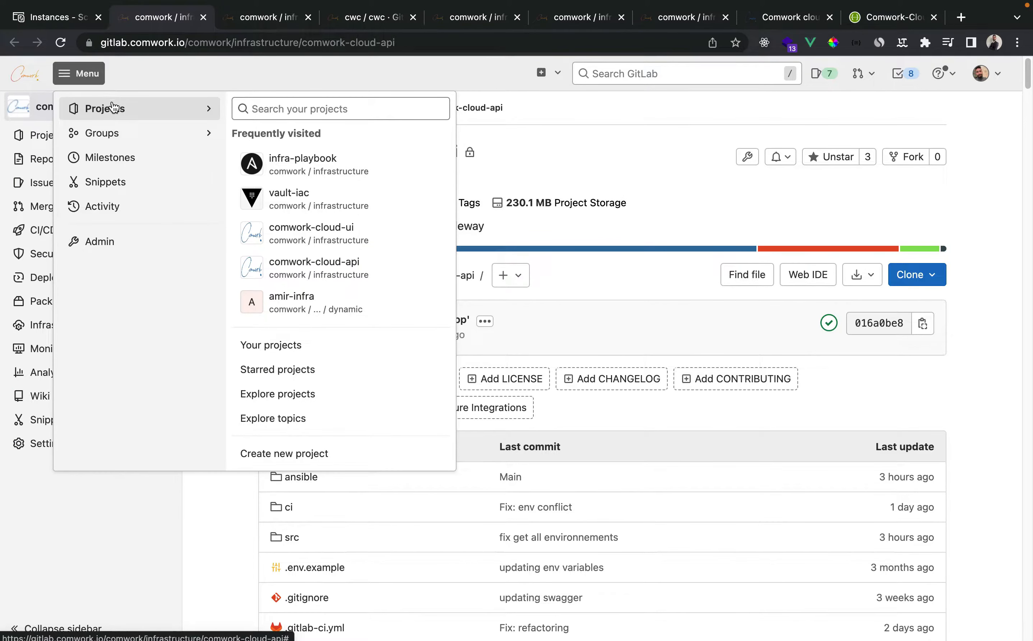
left_click(126, 133)
left_click(303, 168, "super")
left_click(214, 17)
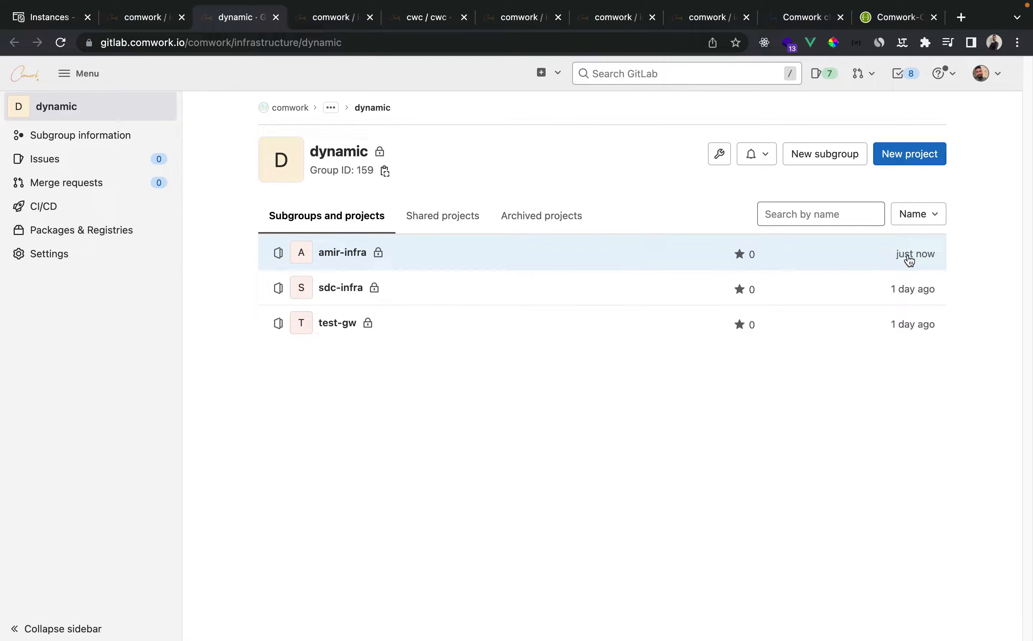
- Open the amir-infra project in the dynamic subgroup and examine its project ID and repository contents
left_click(345, 253)
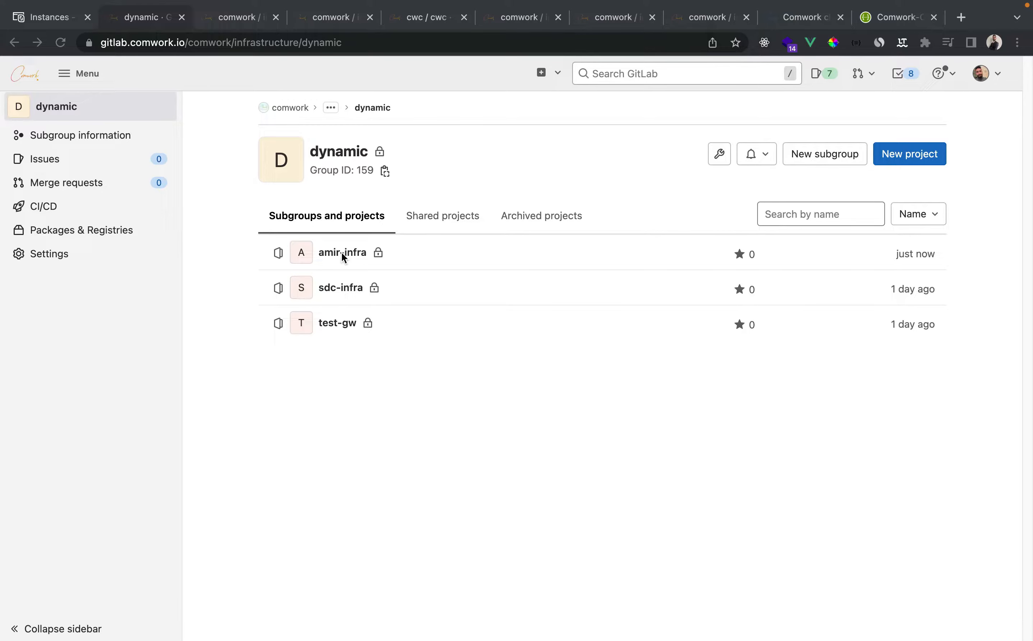
left_click(334, 251)
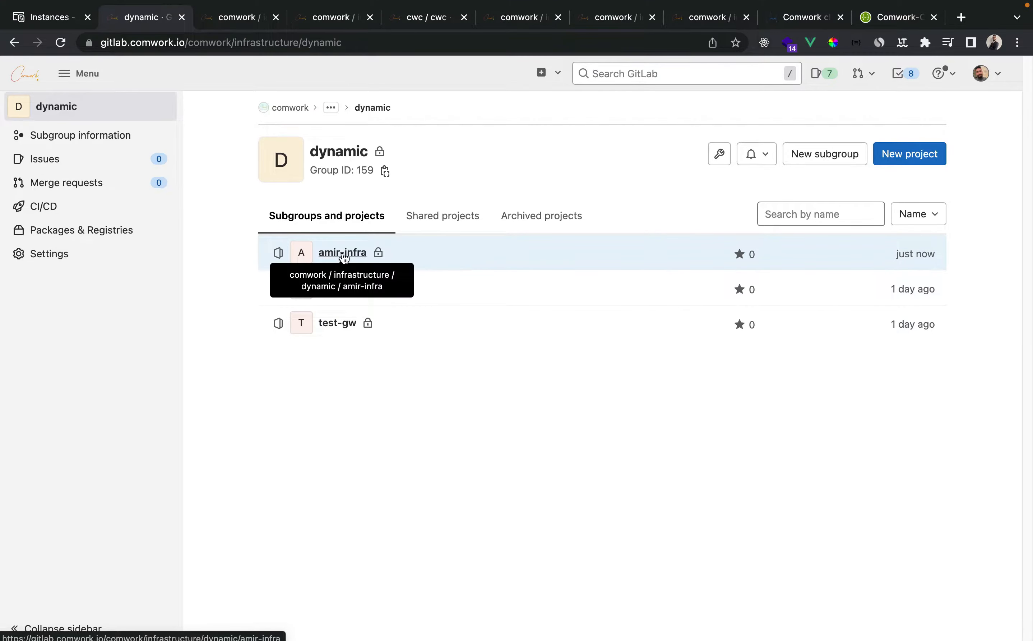
left_click(343, 254)
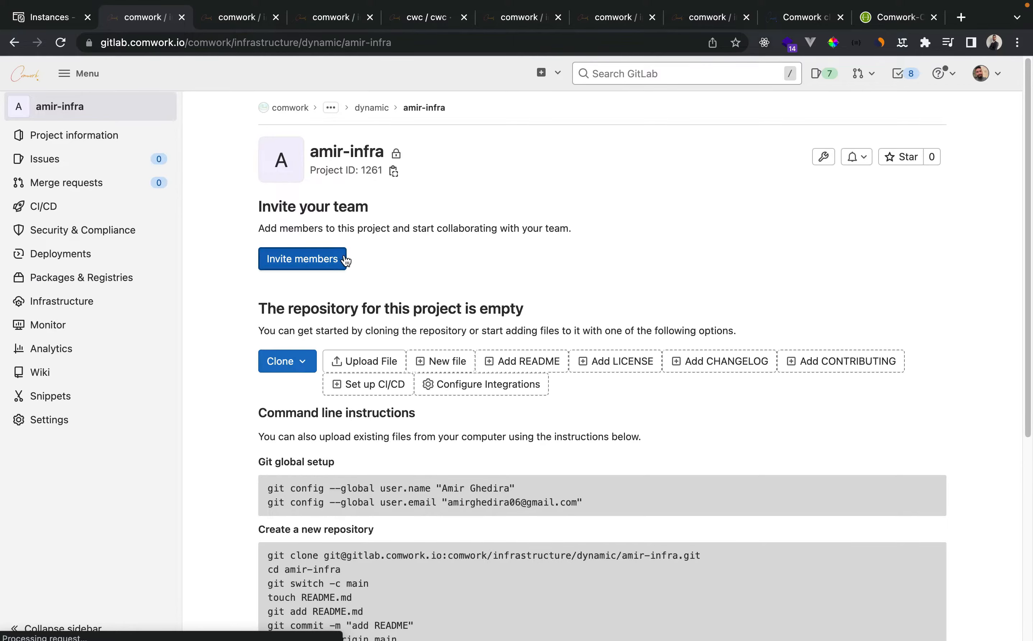
scroll(378, 198, "down", 1)
scroll(379, 215, "up", 1)
left_click_drag(316, 172, 396, 172)
scroll(412, 251, "down", 6)
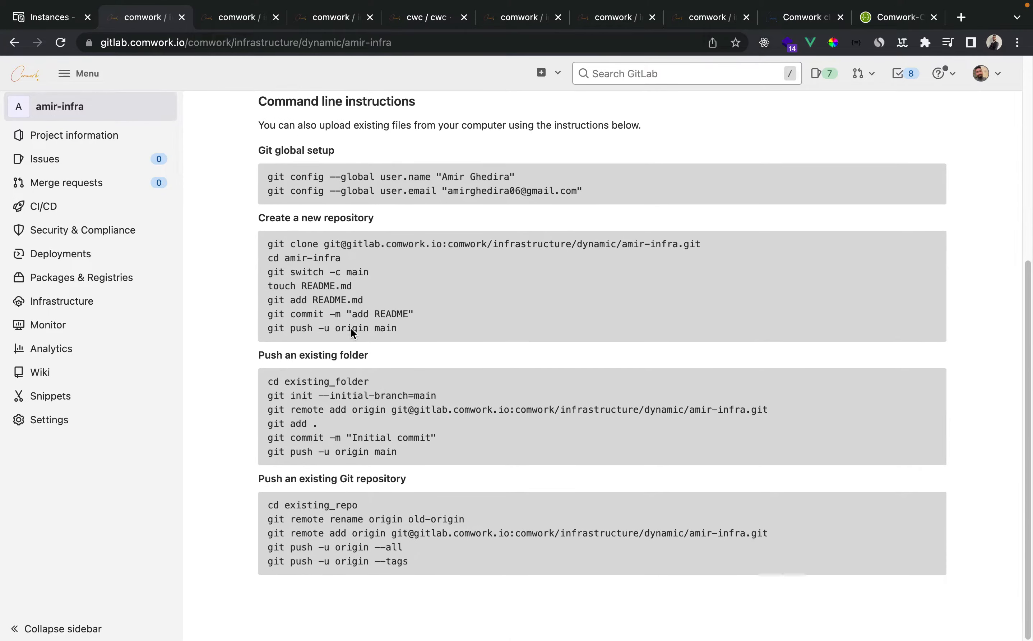
scroll(623, 446, "up", 6)
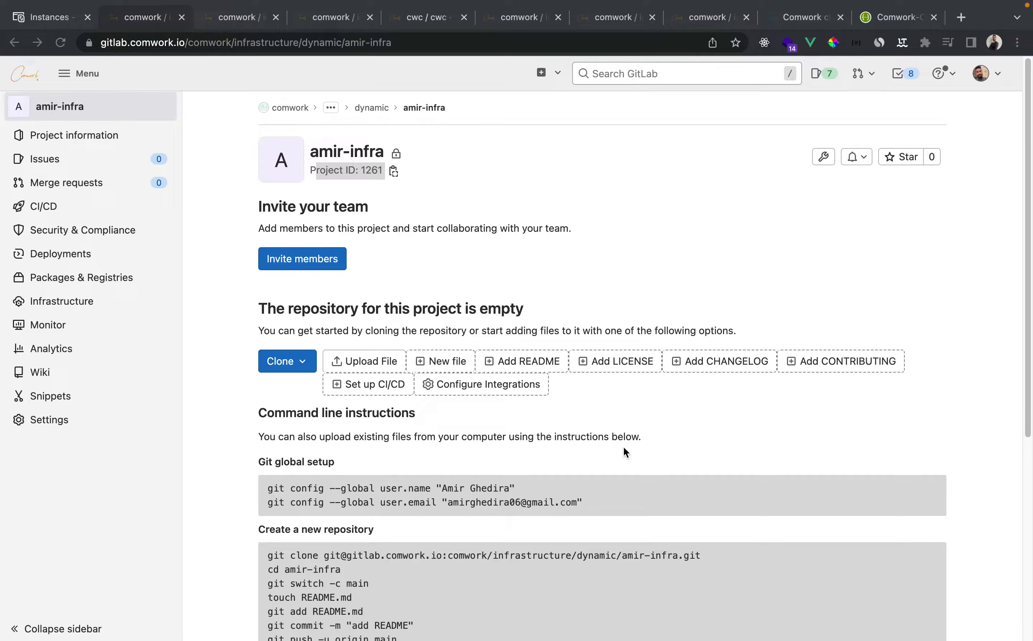
- Switch back to Postman to view the response of the project creation request
key("ctrl+Left")
key("ctrl+Right")
key("ctrl+Right")
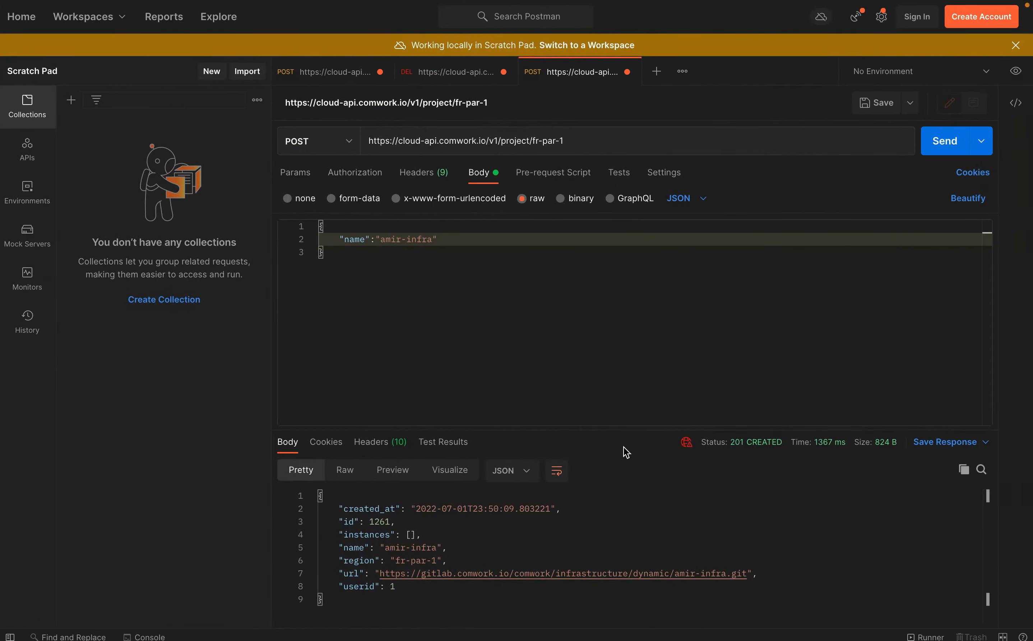
- Change the code instance provisioning request's method to POST and review its region, environment and instance name
left_click(456, 81)
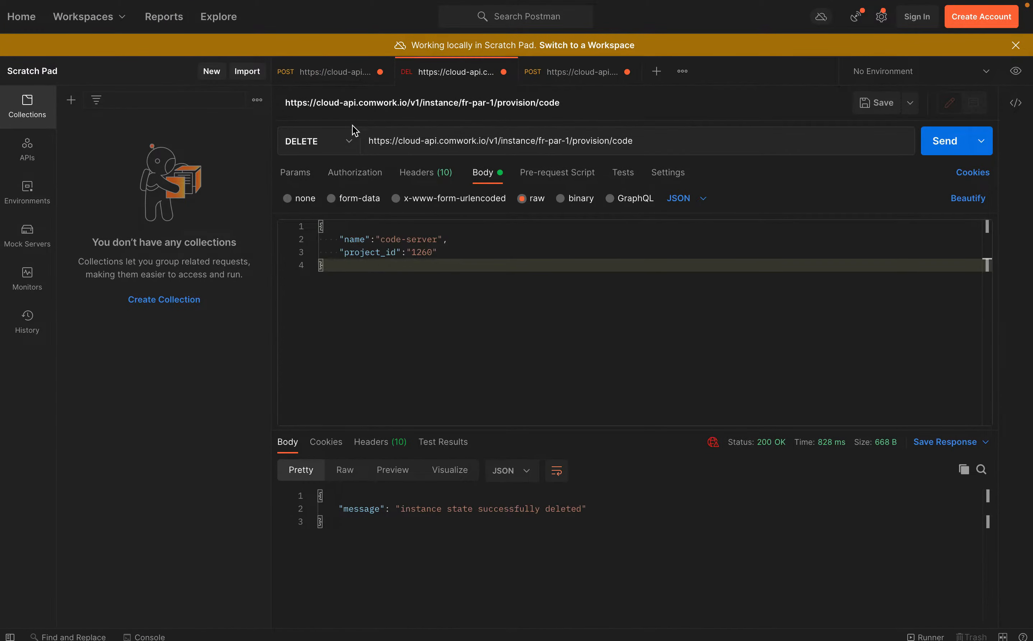
left_click(344, 141)
left_click(645, 141)
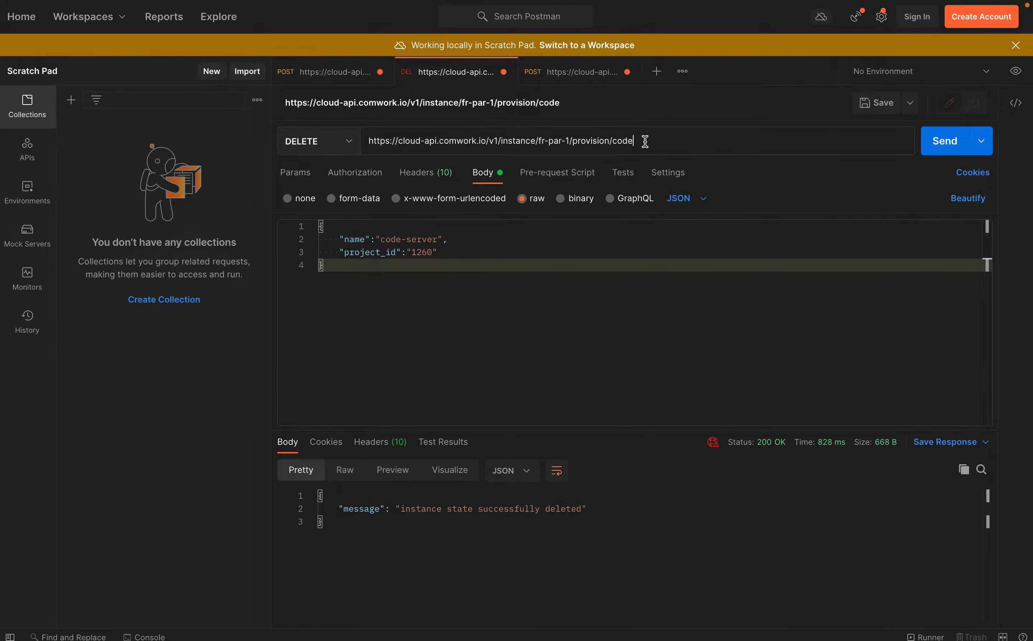
left_click(324, 142)
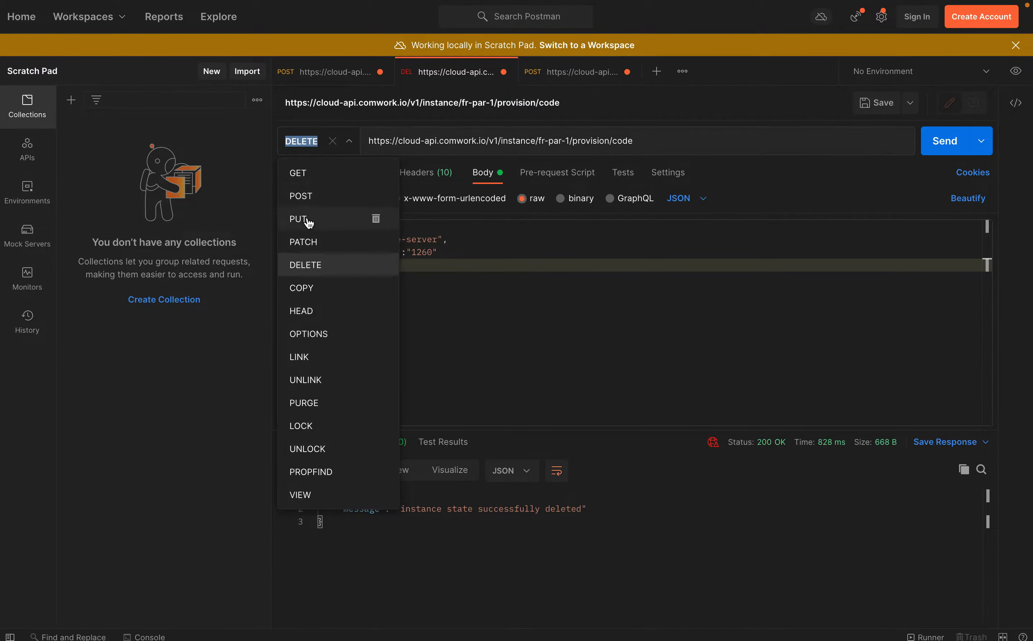
left_click(309, 195)
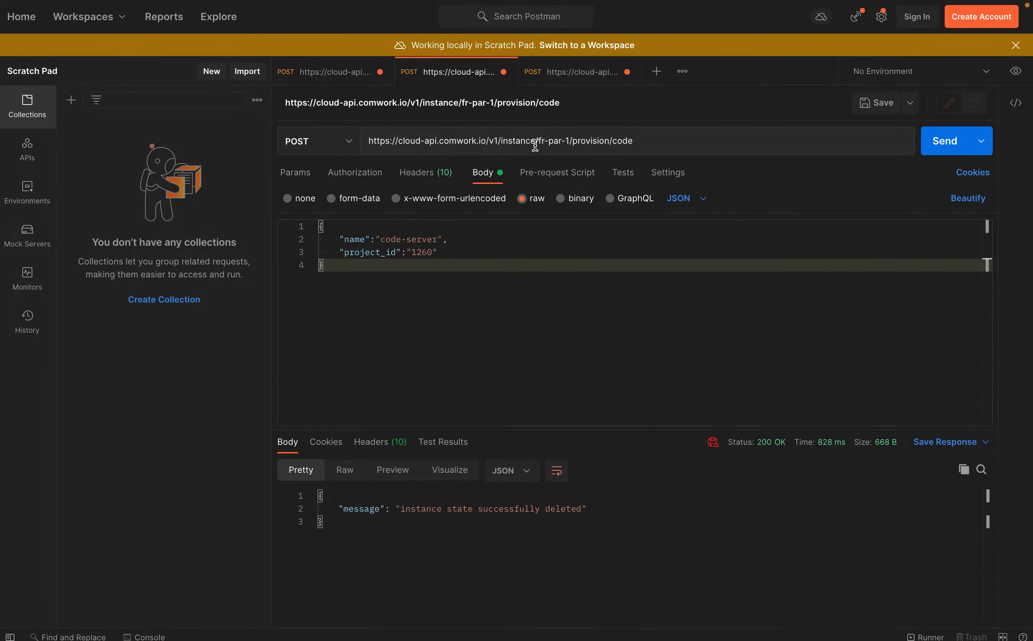
left_click_drag(535, 140, 570, 141)
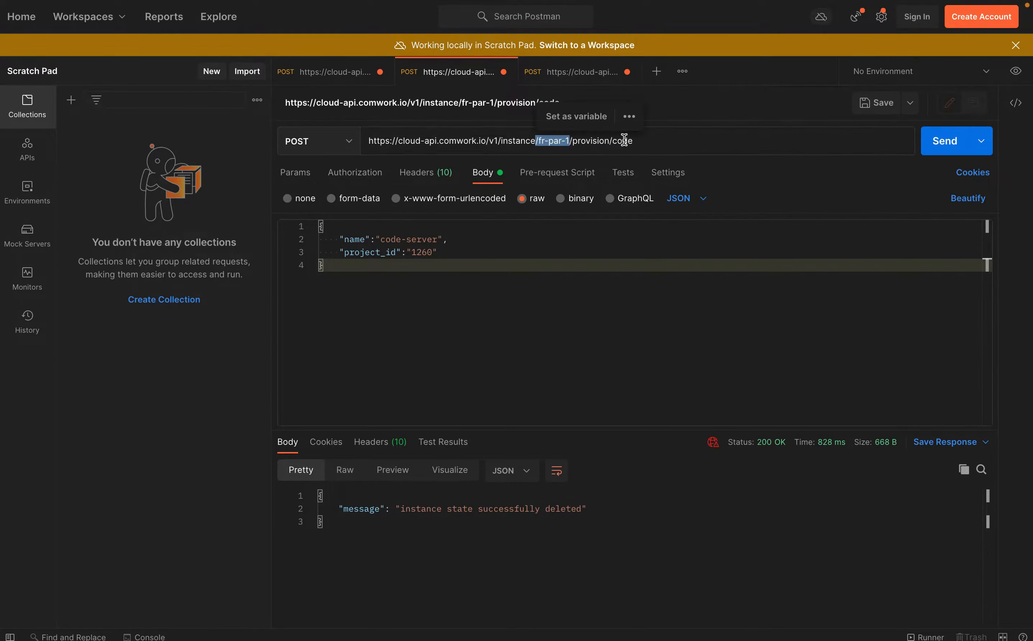
double_click(624, 140)
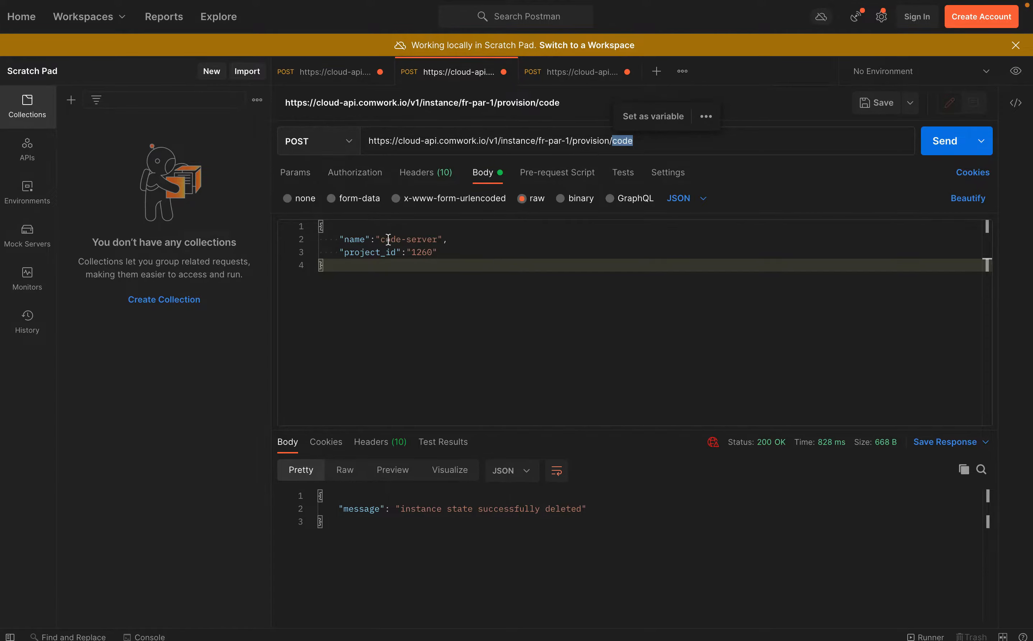
left_click_drag(380, 240, 437, 240)
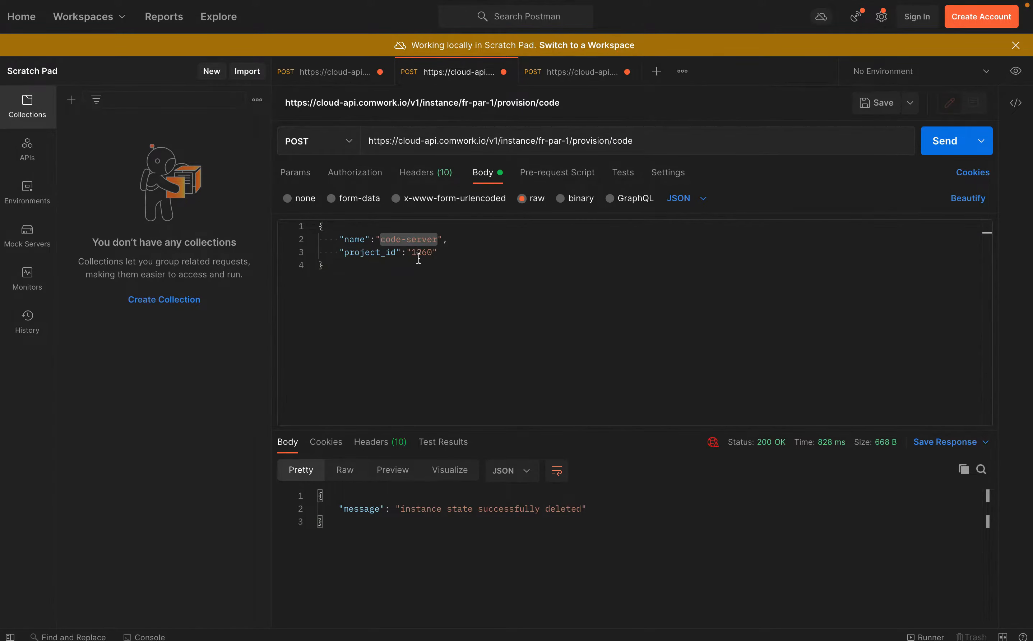
- Copy the project ID from the project creation response, set the provisioning request's "project_id" to "1261" and send it
left_click(572, 74)
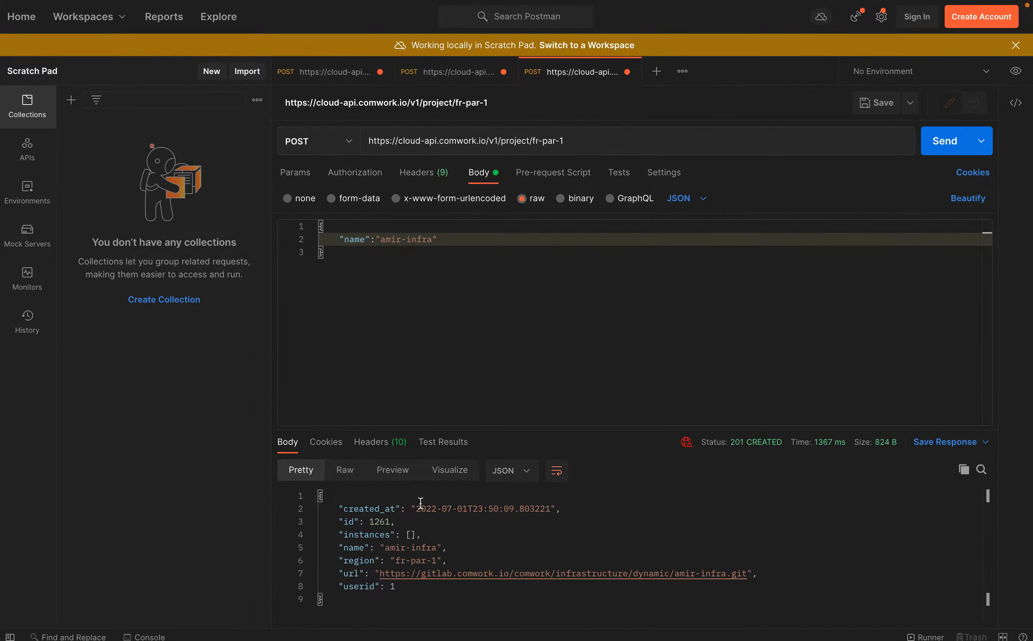
double_click(380, 524)
key("ctrl+c")
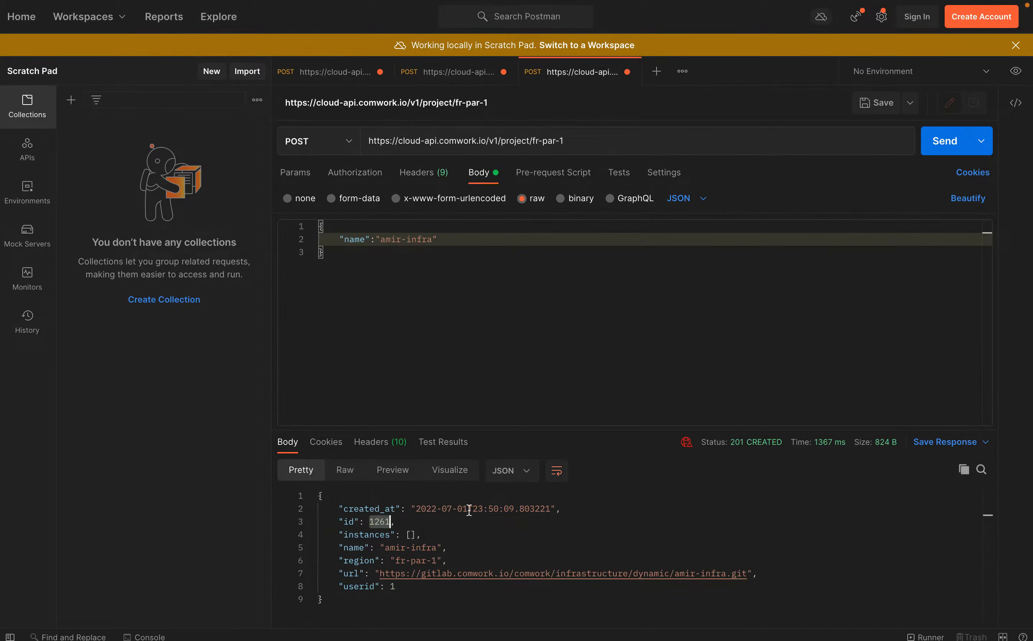
left_click(469, 73)
double_click(424, 252)
key("ctrl+v")
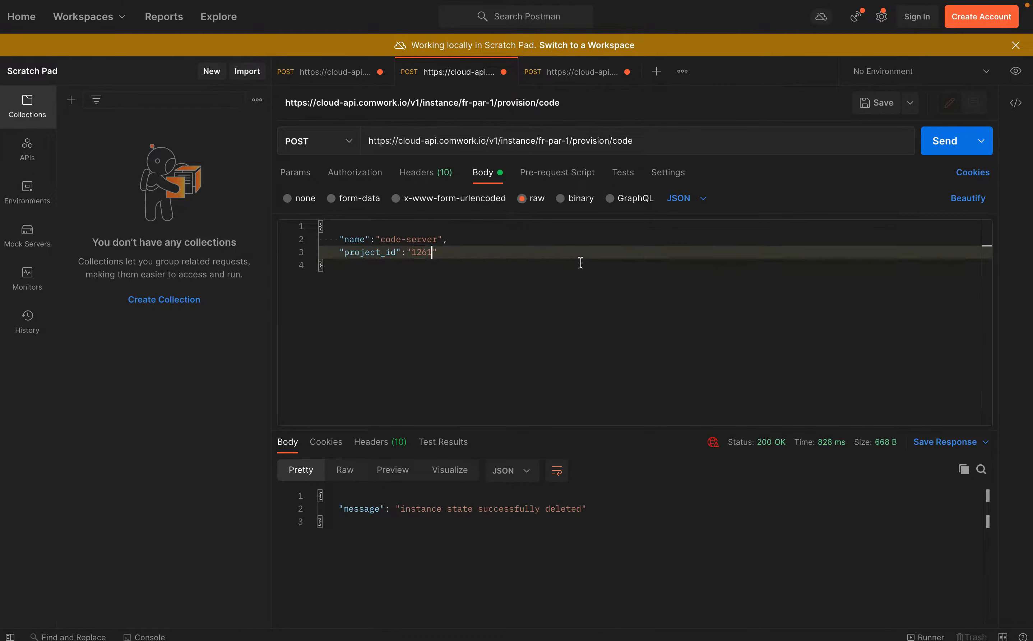
left_click(934, 144)
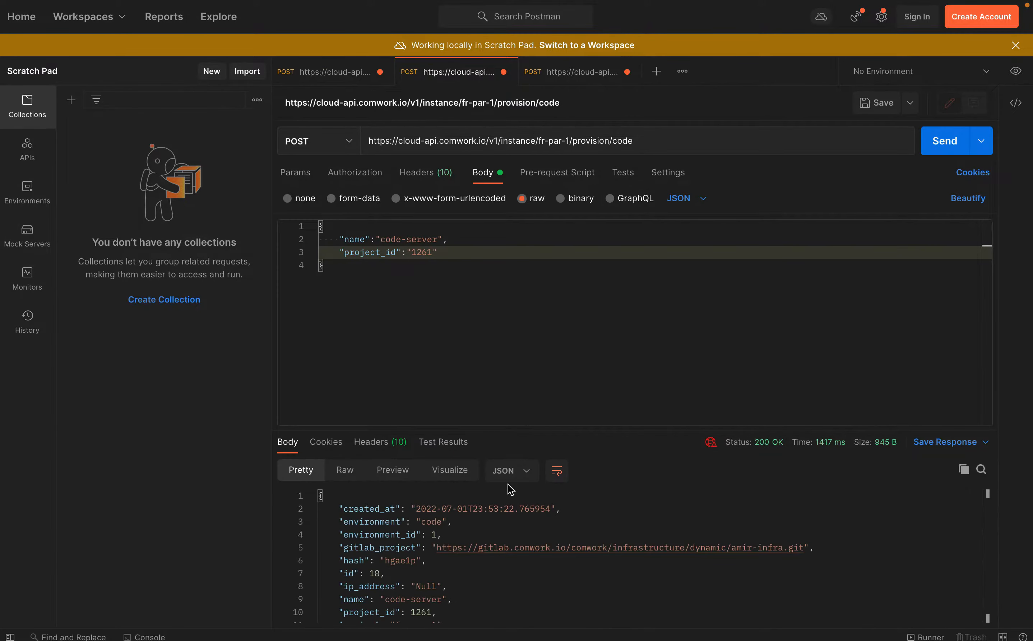
- Examine the instance status in the provisioning response
scroll(490, 555, "down", 3)
left_click_drag(399, 615, 358, 585)
left_click(471, 581)
key("shift+Home")
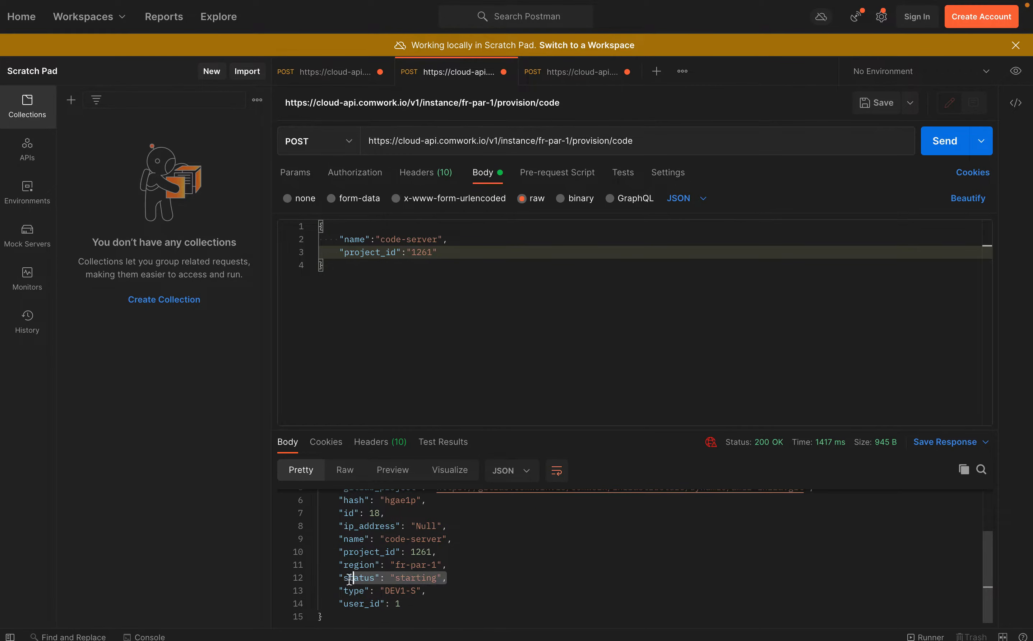
scroll(443, 572, "up", 3)
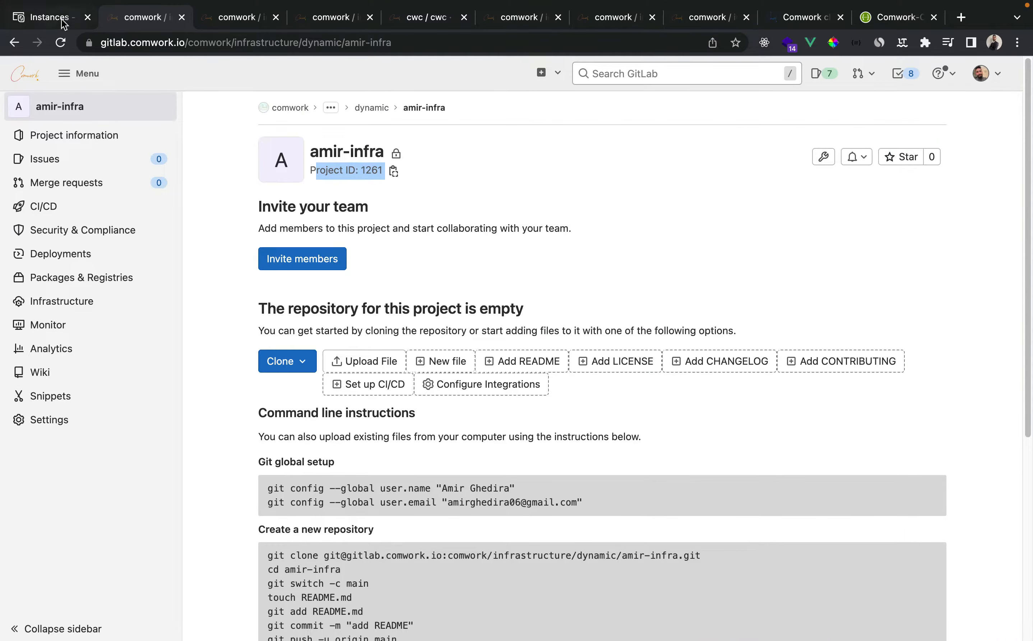
- Switch to Chrome, check the Scaleway instances list, and reload the amir-infra GitLab project to examine its latest commit and files
left_click(63, 18)
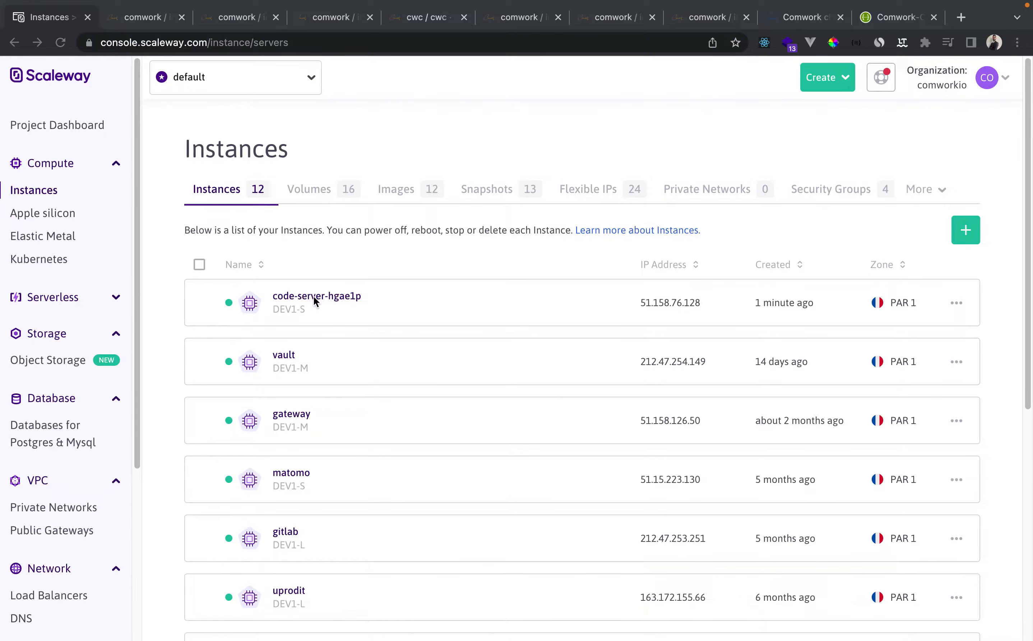
left_click(144, 18)
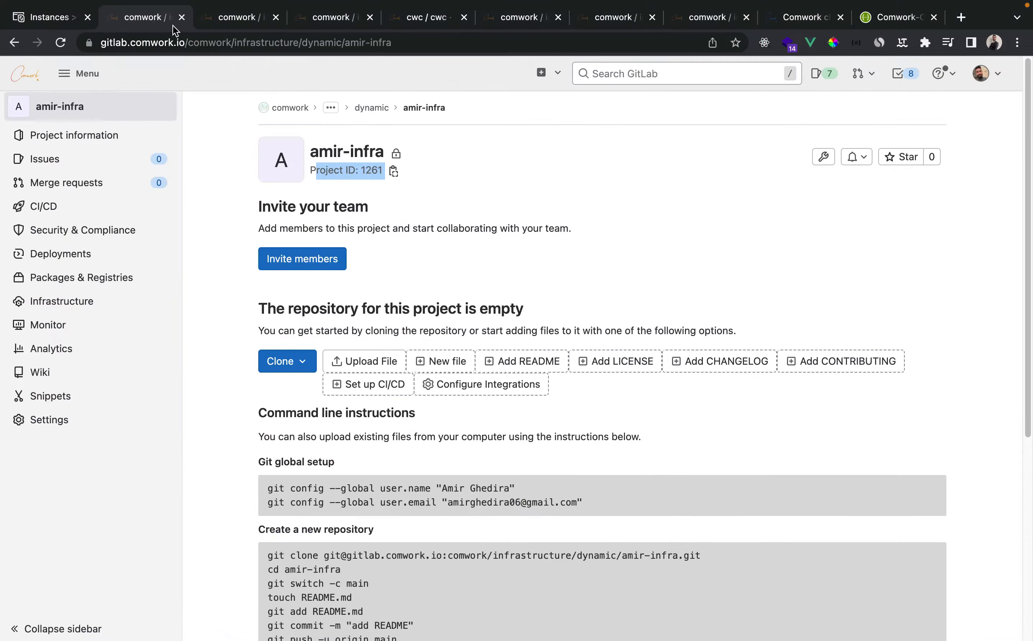
left_click(60, 43)
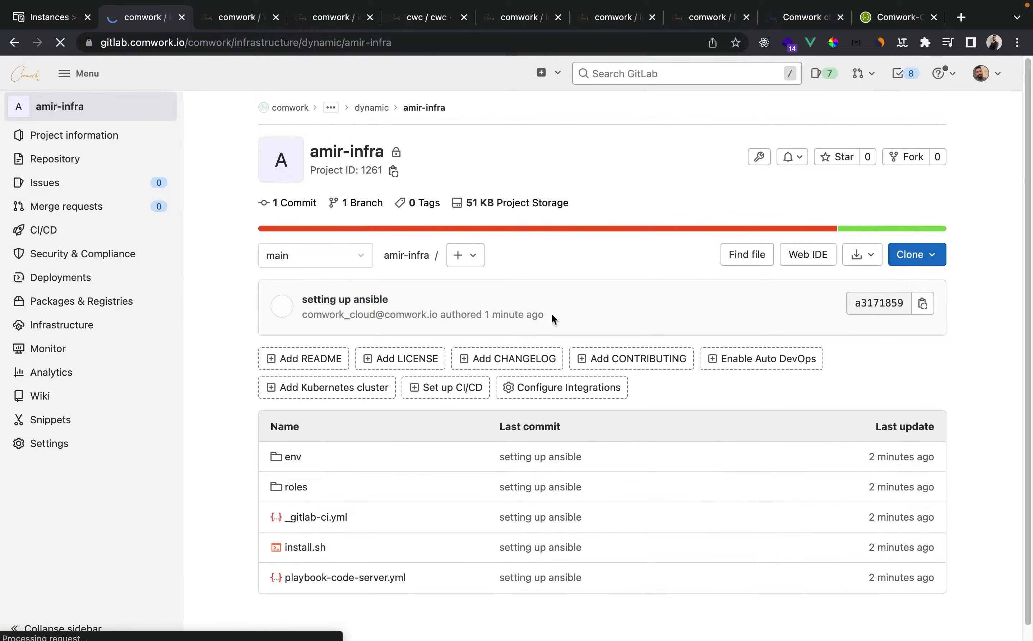
left_click_drag(555, 315, 292, 302)
scroll(353, 350, "down", 1)
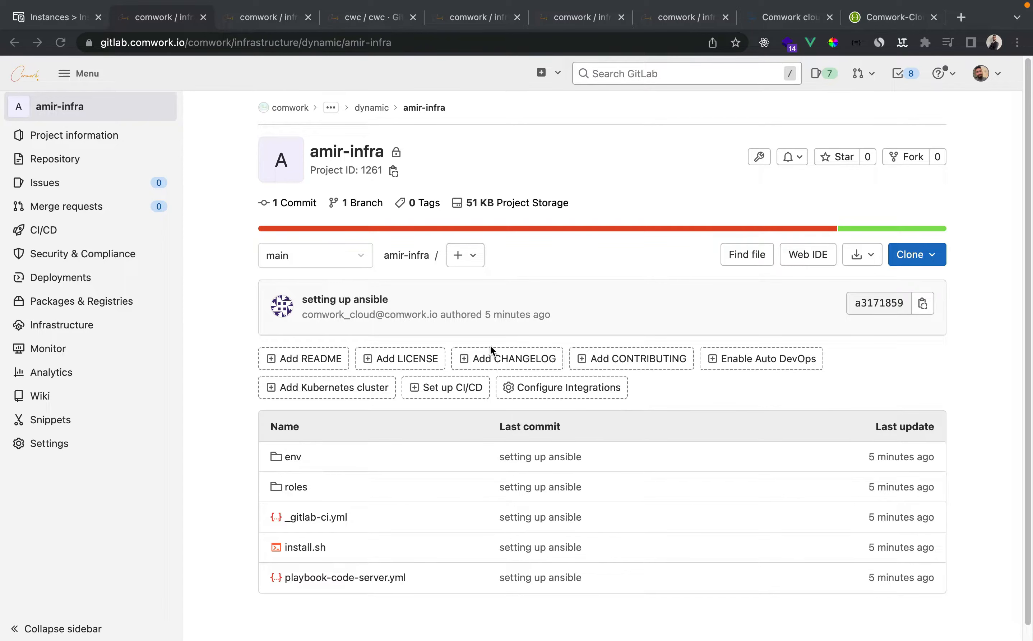
- Reload the amir-infra project and open the code-server job log of its "Finish deployment of code-server" pipeline
left_click(62, 45)
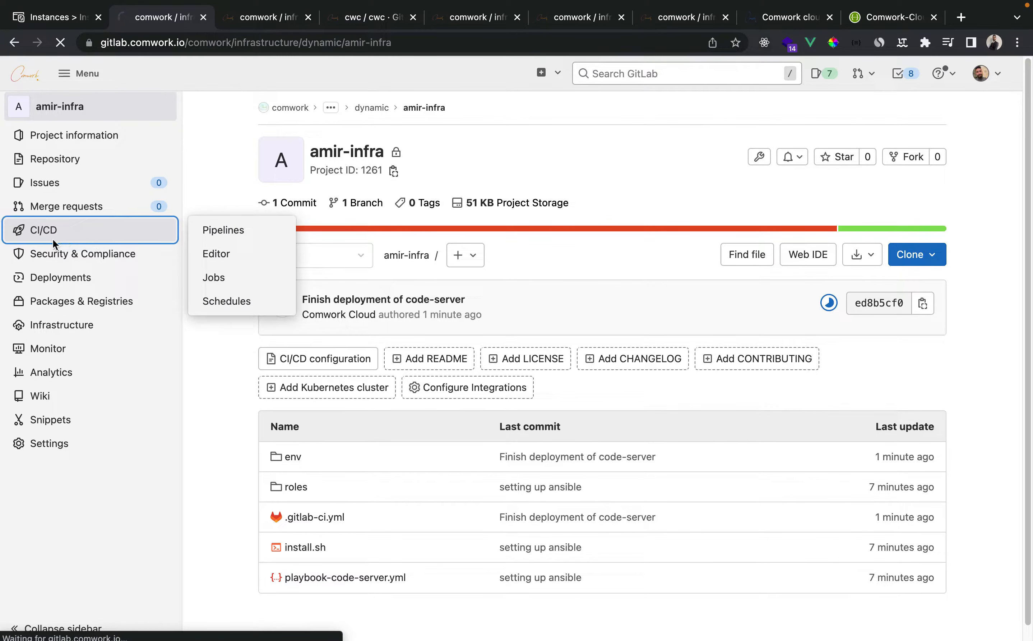
left_click(73, 235)
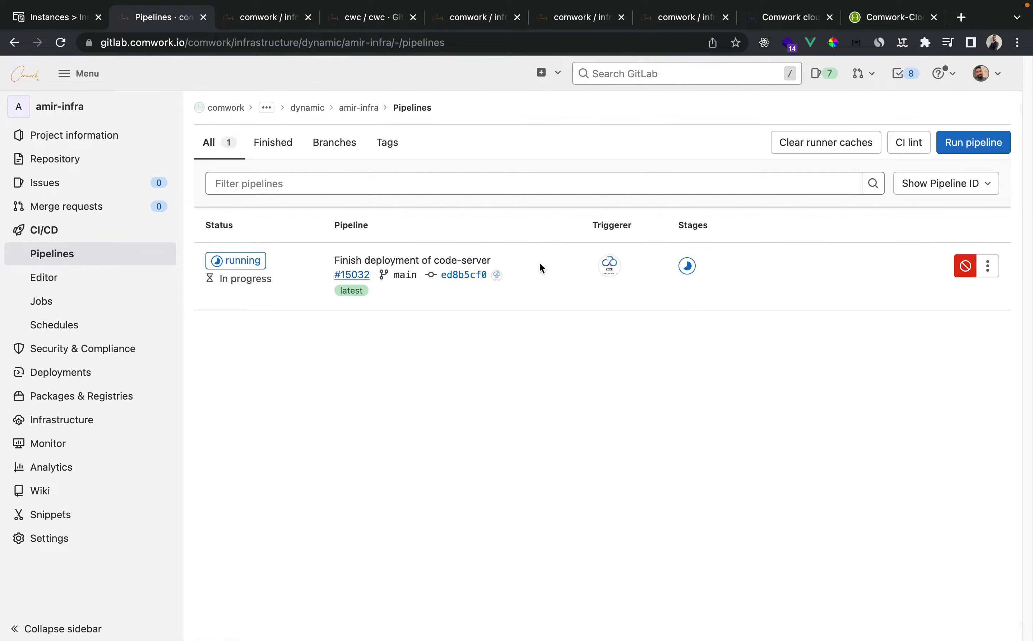
left_click(248, 263)
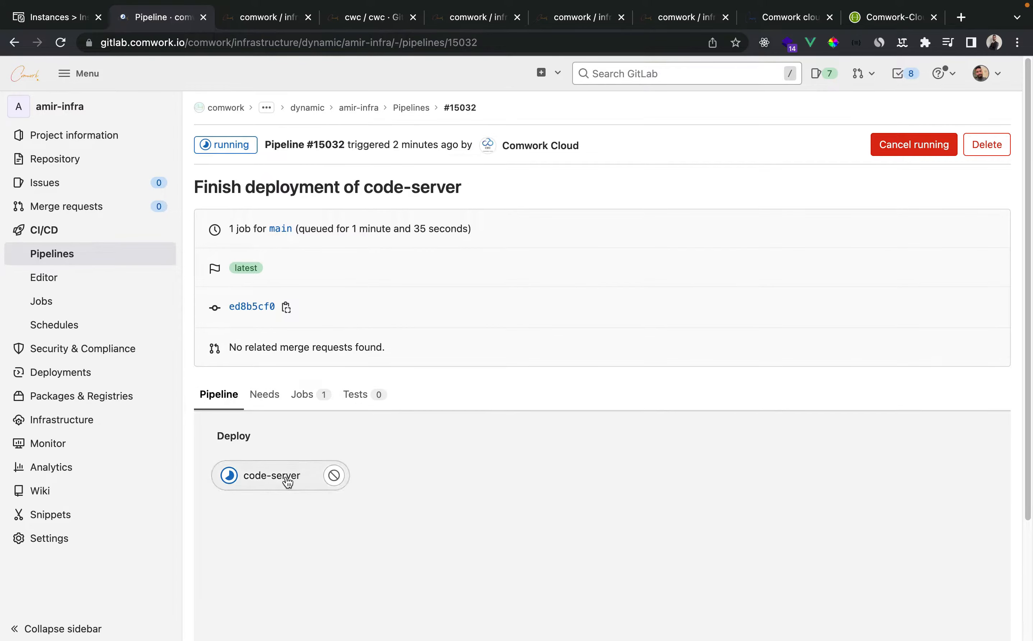
left_click(266, 476)
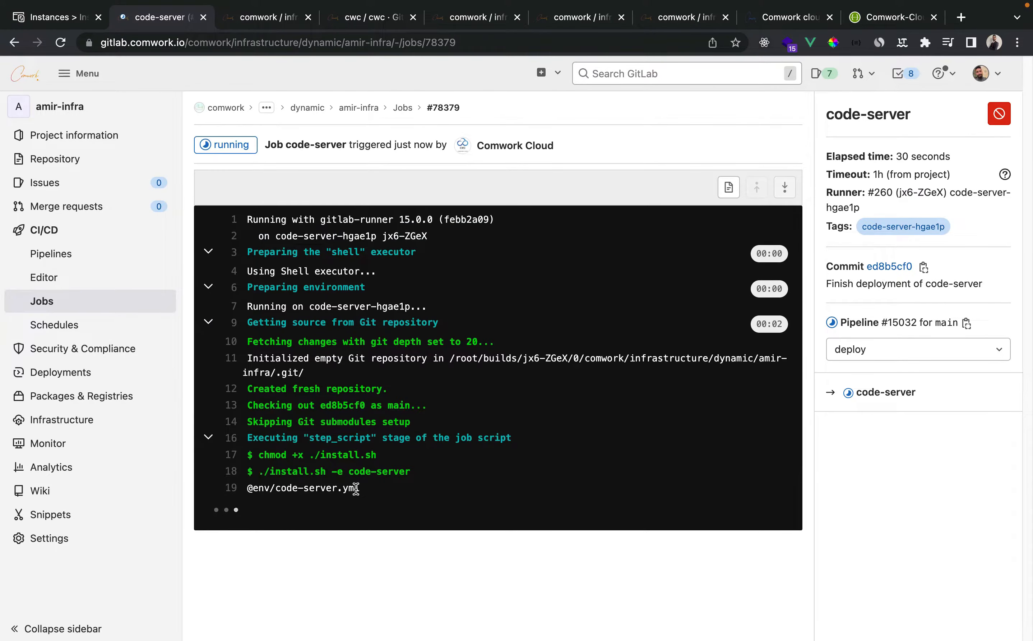
left_click_drag(356, 489, 307, 448)
left_click(479, 467)
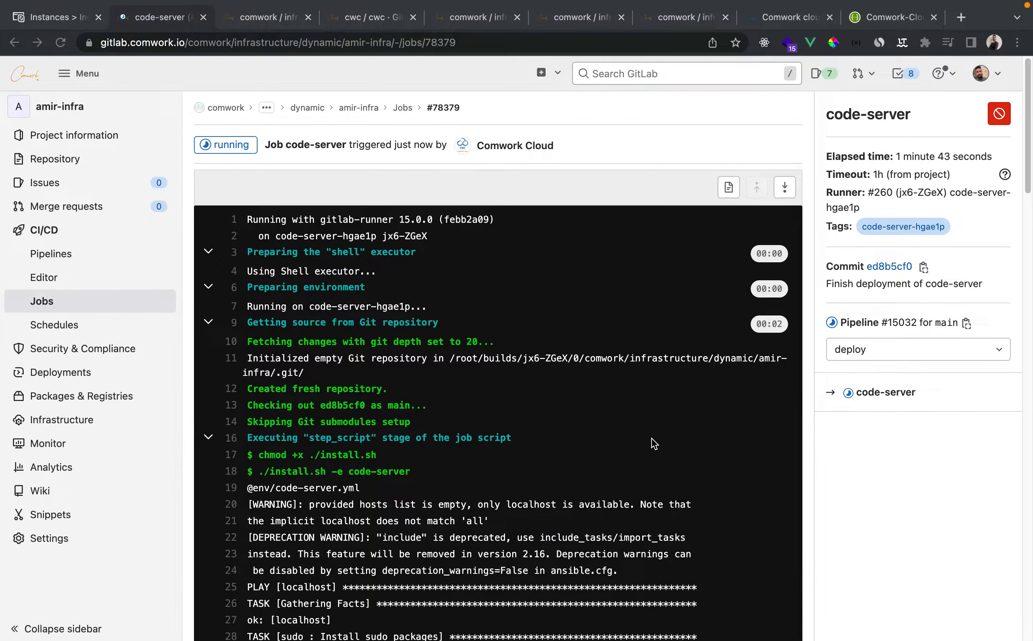
- Switch to Postman and look up the instance's name and hash in the provisioning response
key("ctrl+Right")
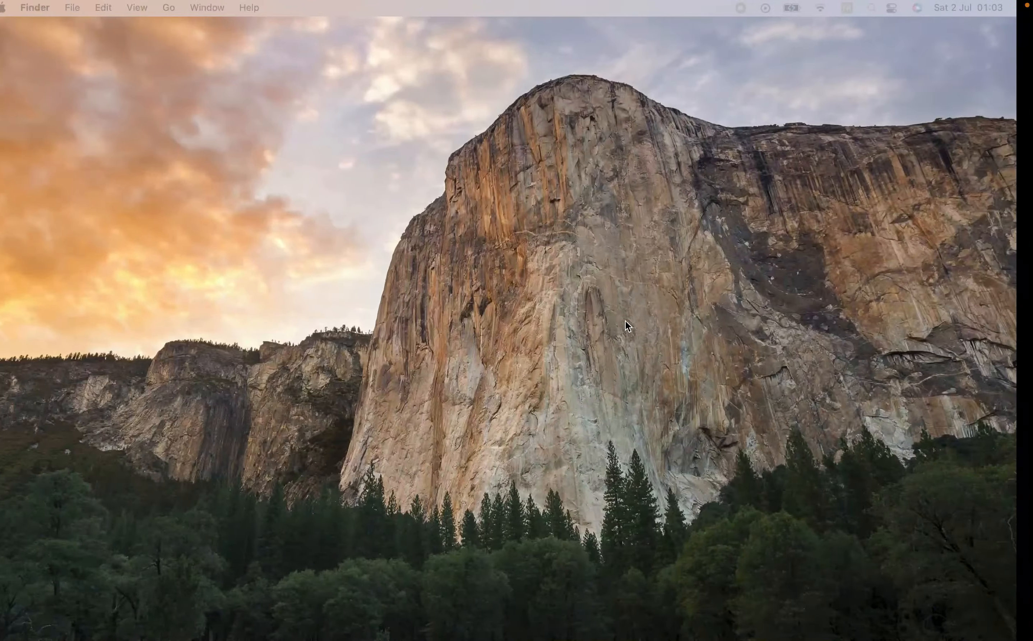
scroll(482, 530, "down", 2)
scroll(479, 538, "up", 2)
scroll(424, 535, "down", 2)
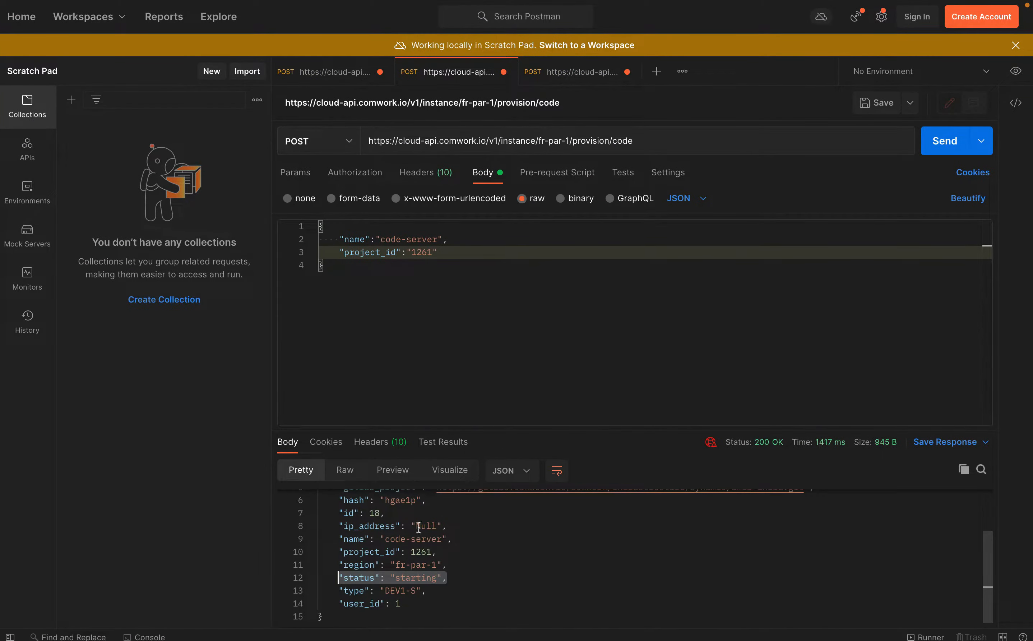
scroll(418, 527, "up", 2)
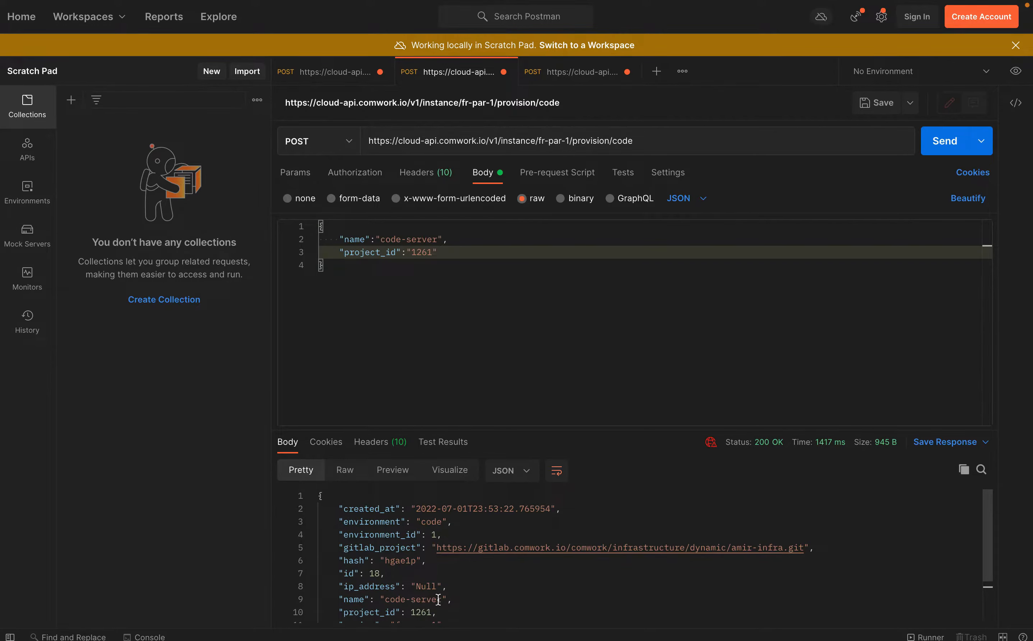
left_click_drag(440, 599, 386, 598)
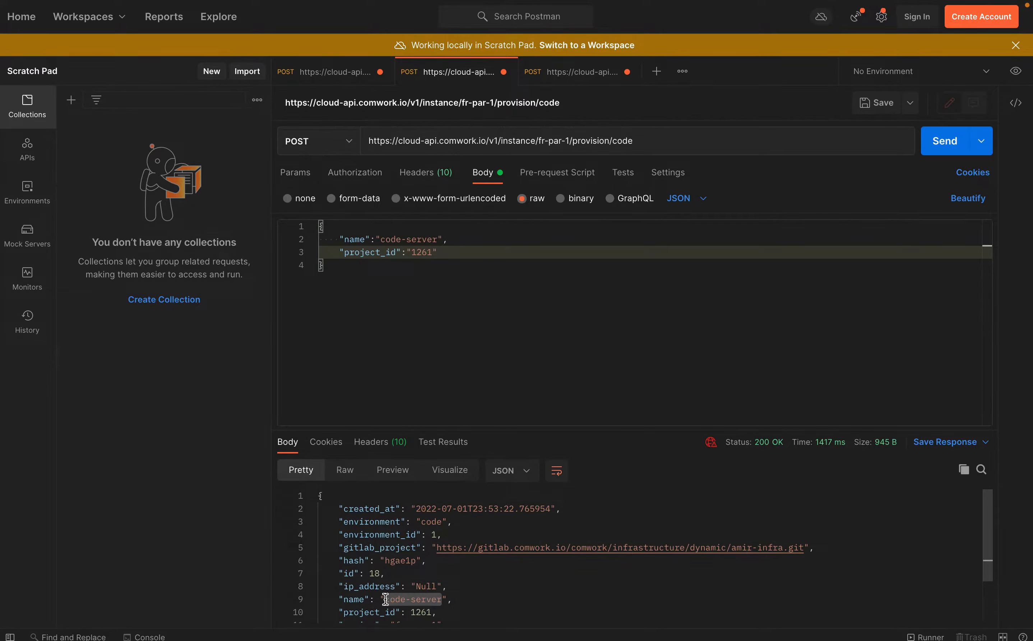
double_click(397, 560)
- Switch back to Chrome and open code-server-hgae1p.code.comwork.cloud in a new tab
key("ctrl+Right")
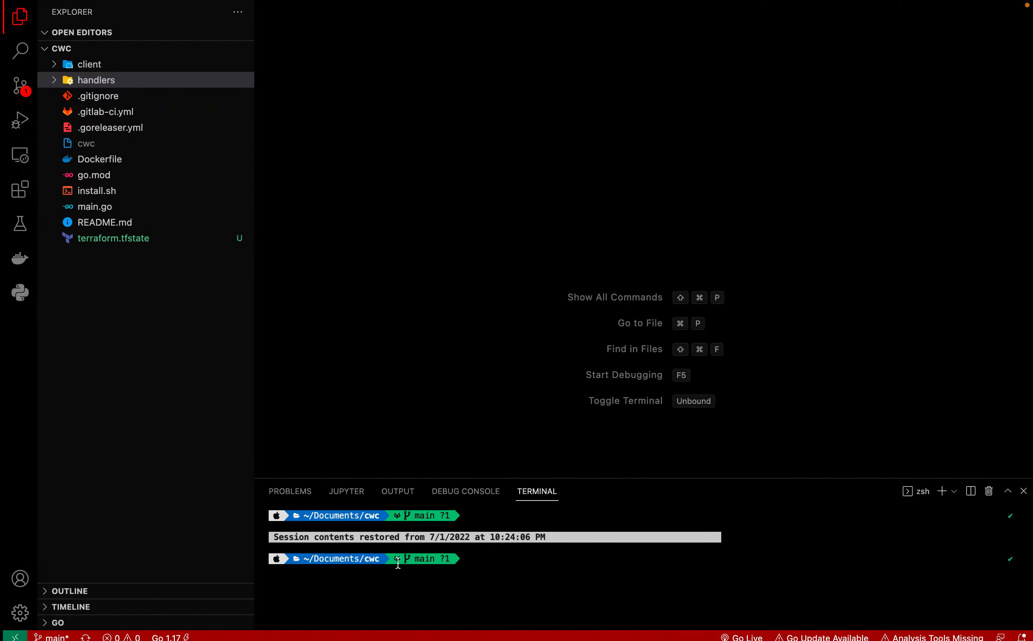
key("ctrl+Right")
key("ctrl+Left")
key("ctrl+Left")
key("ctrl+Left")
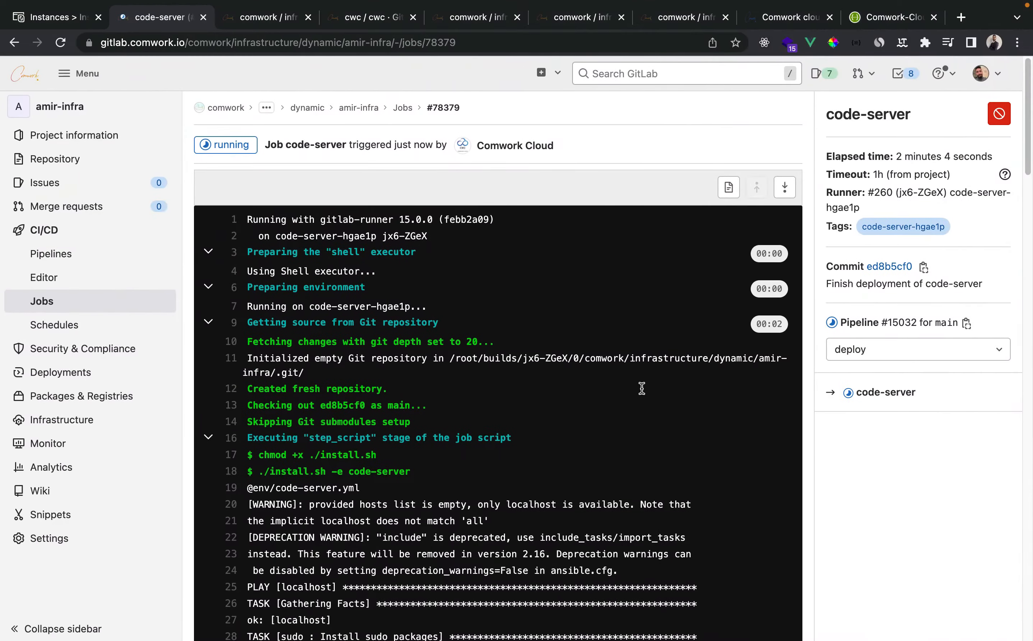
left_click(959, 18)
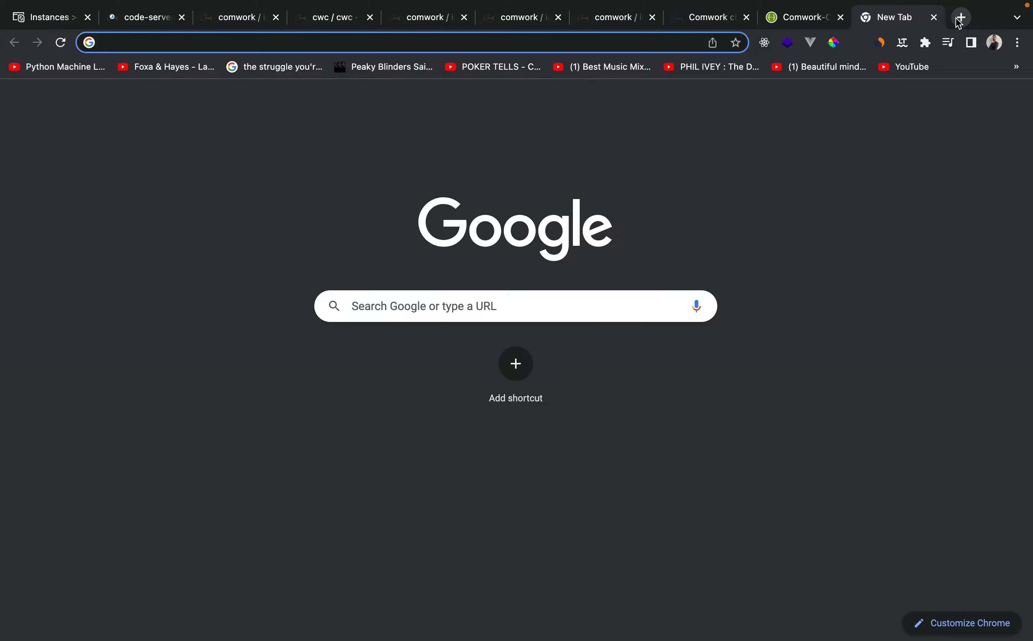
type("code-server")
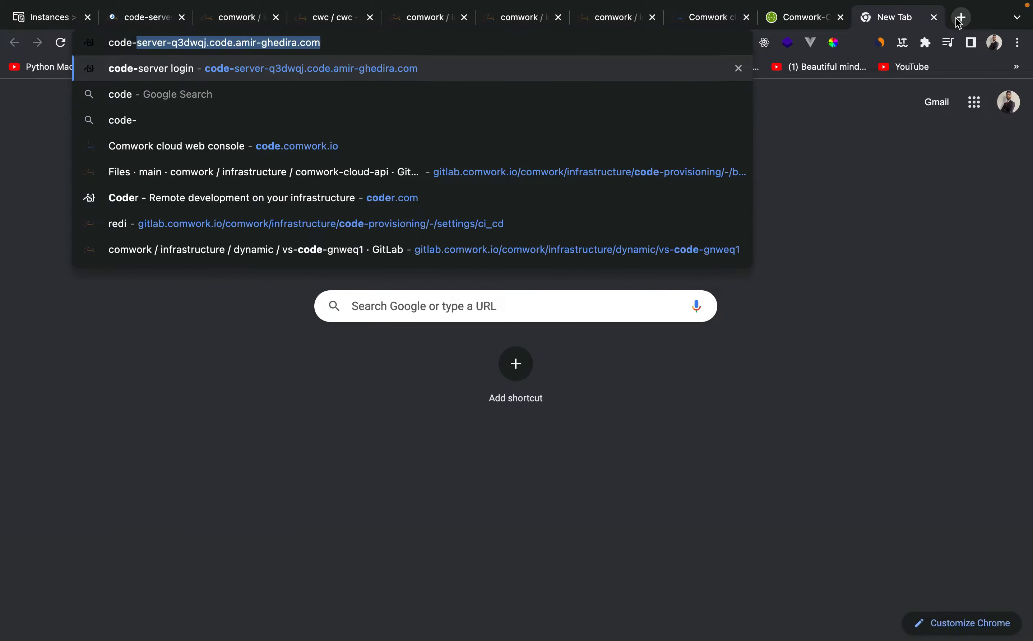
type("-")
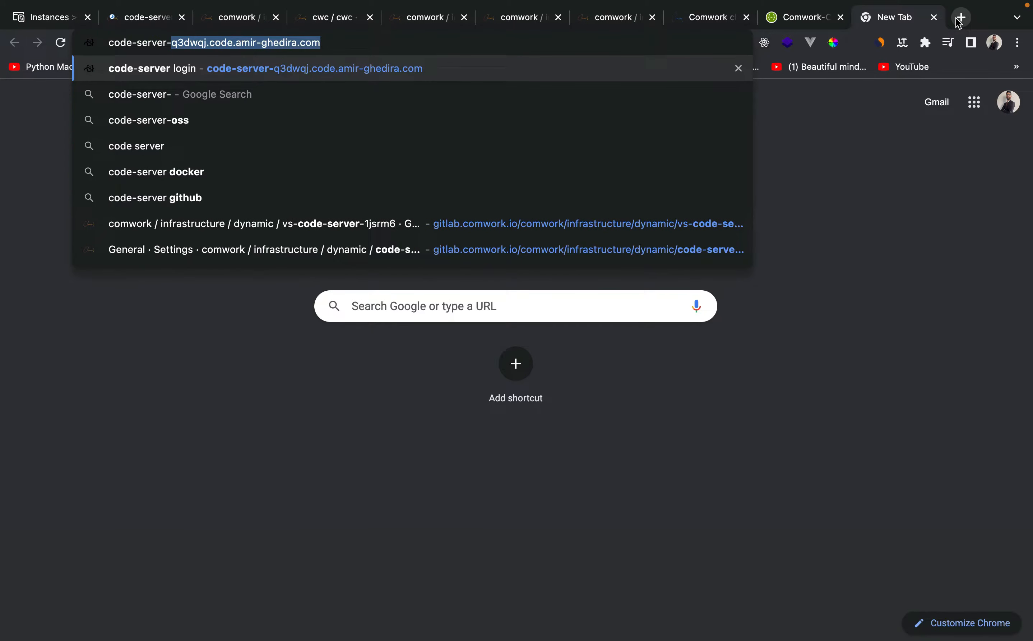
type("hgae1p.co")
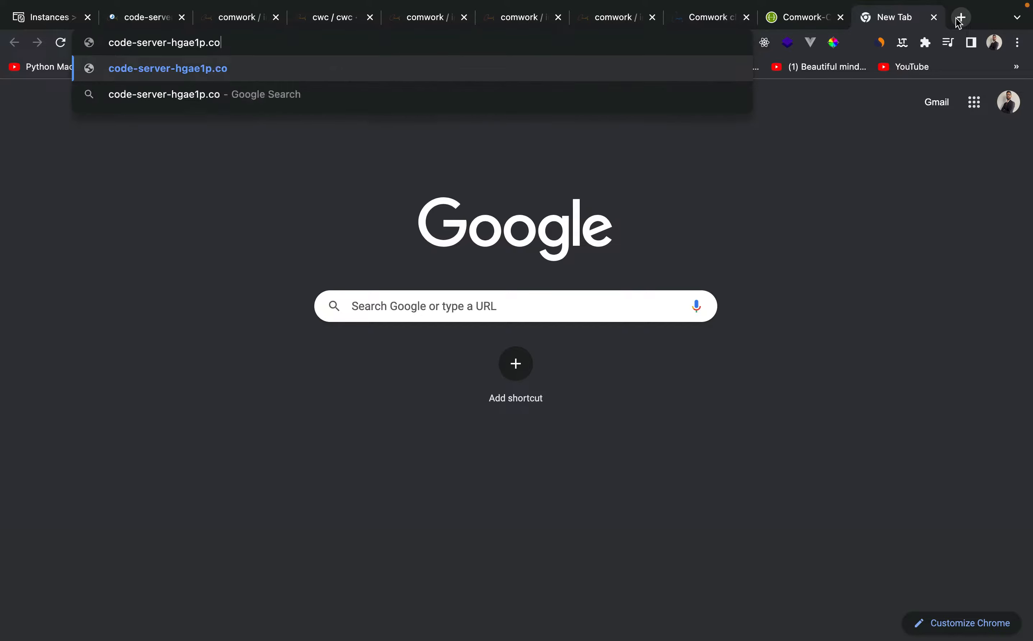
type("de.comzork")
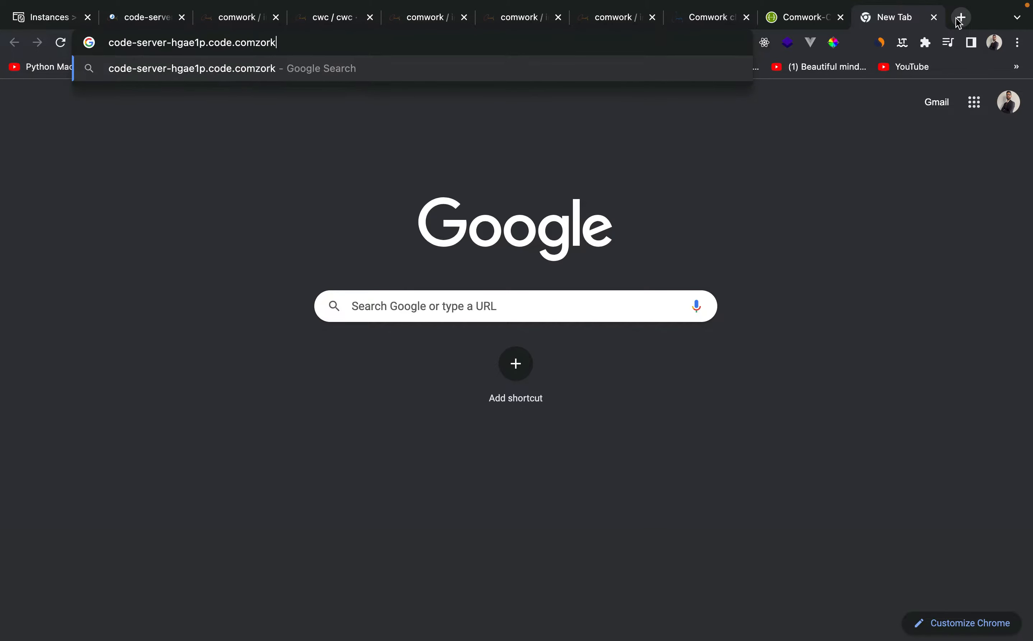
key("BackSpace")
key("BackSpace")
key("BackSpace")
key("BackSpace")
type("work.cloud")
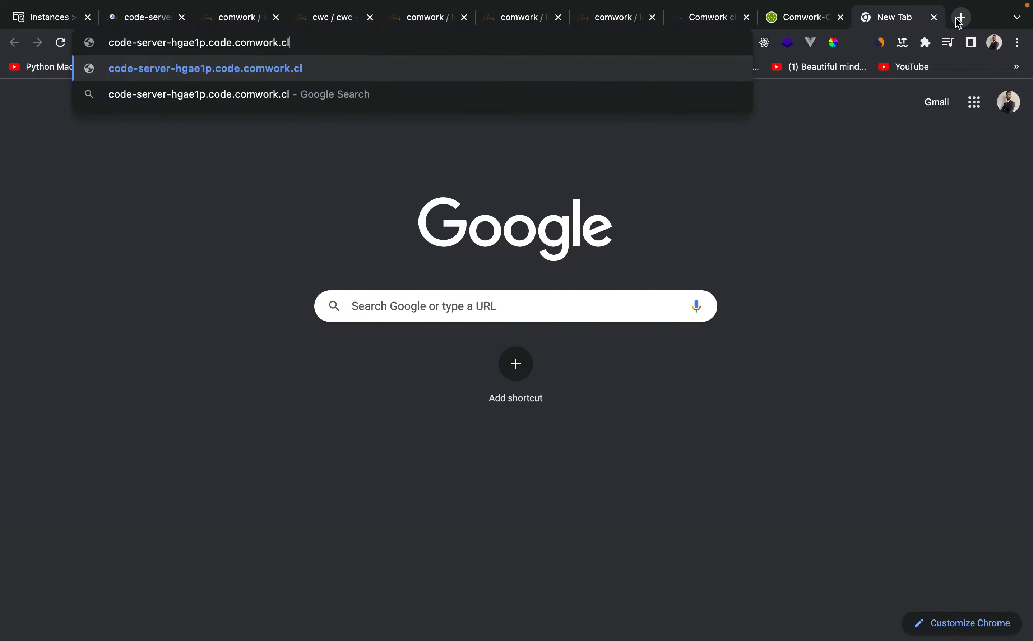
key("Return")
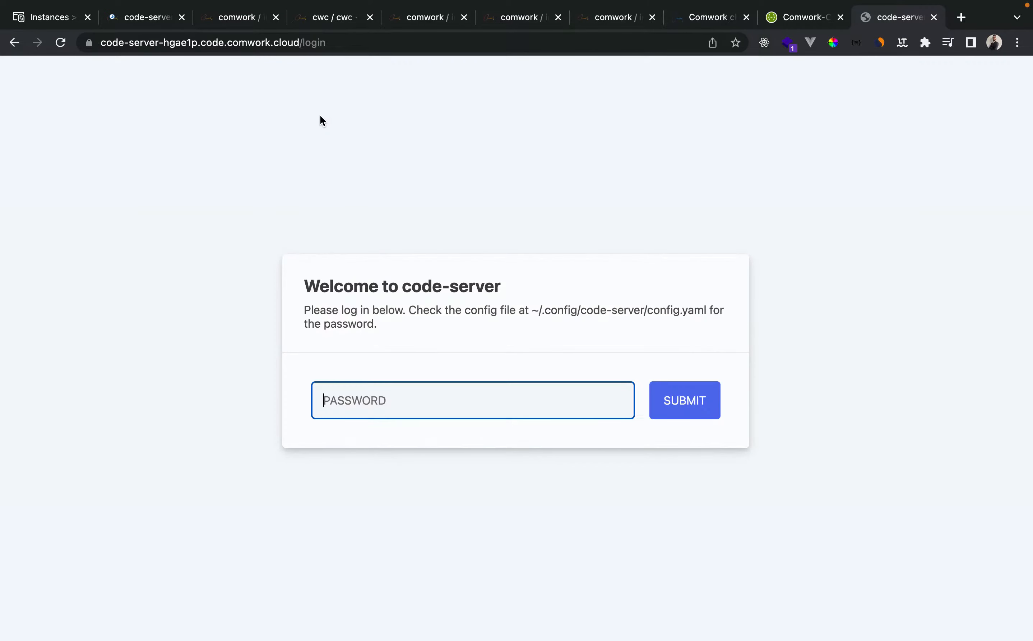
- Open env/code-server.yml in the amir-infra GitLab project and copy the coder_password value
left_click(249, 19)
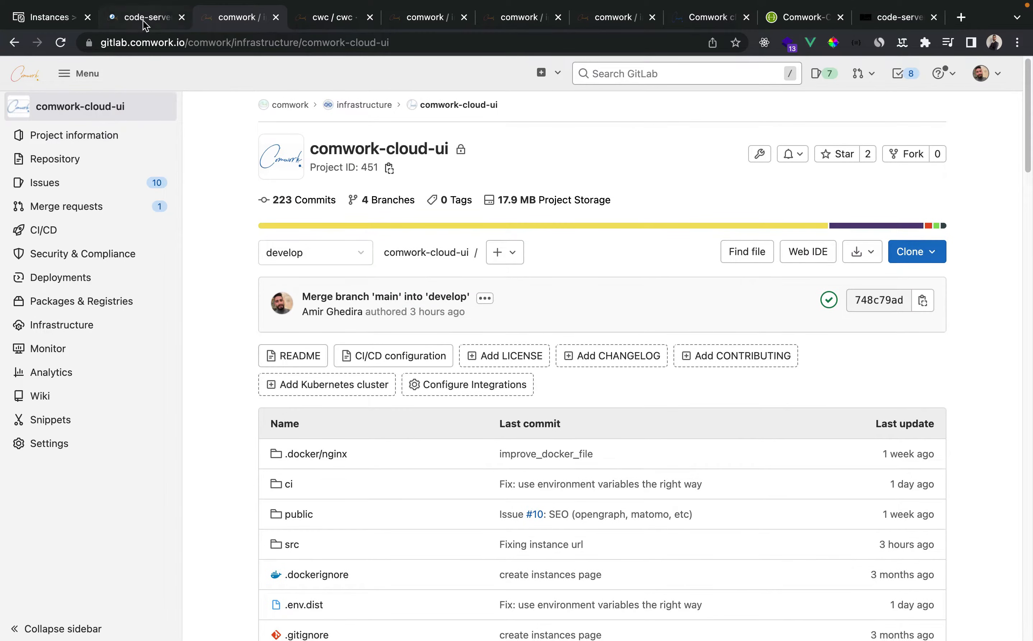
left_click(143, 21)
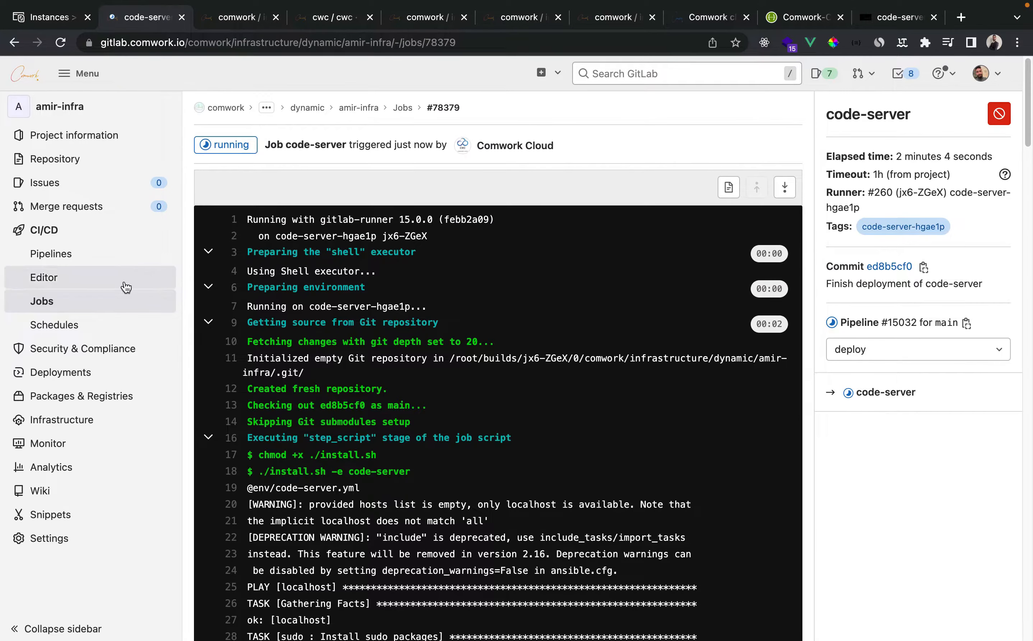
left_click(76, 113)
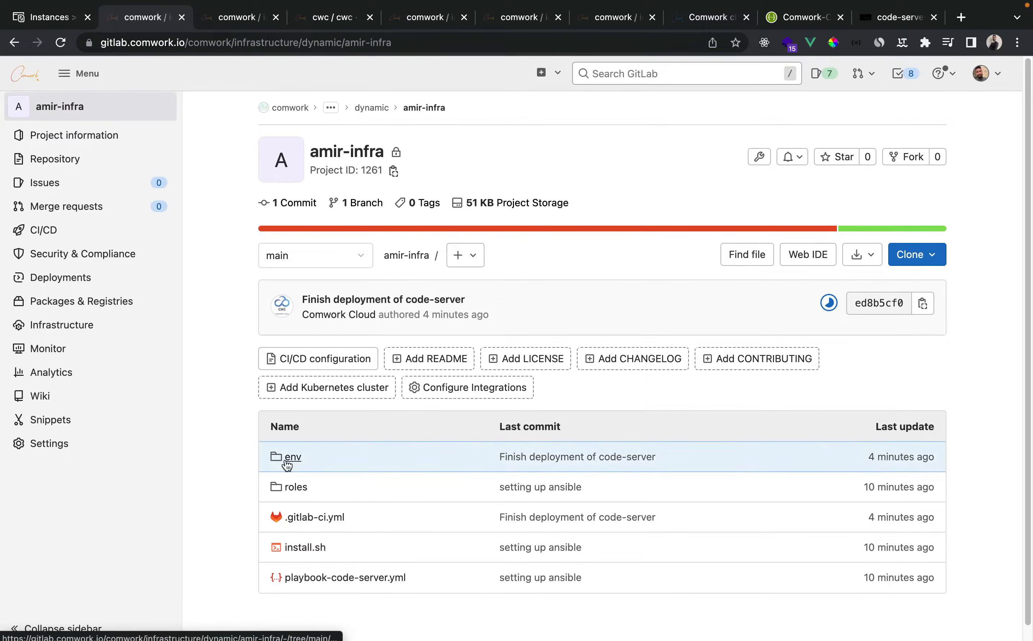
left_click(287, 459)
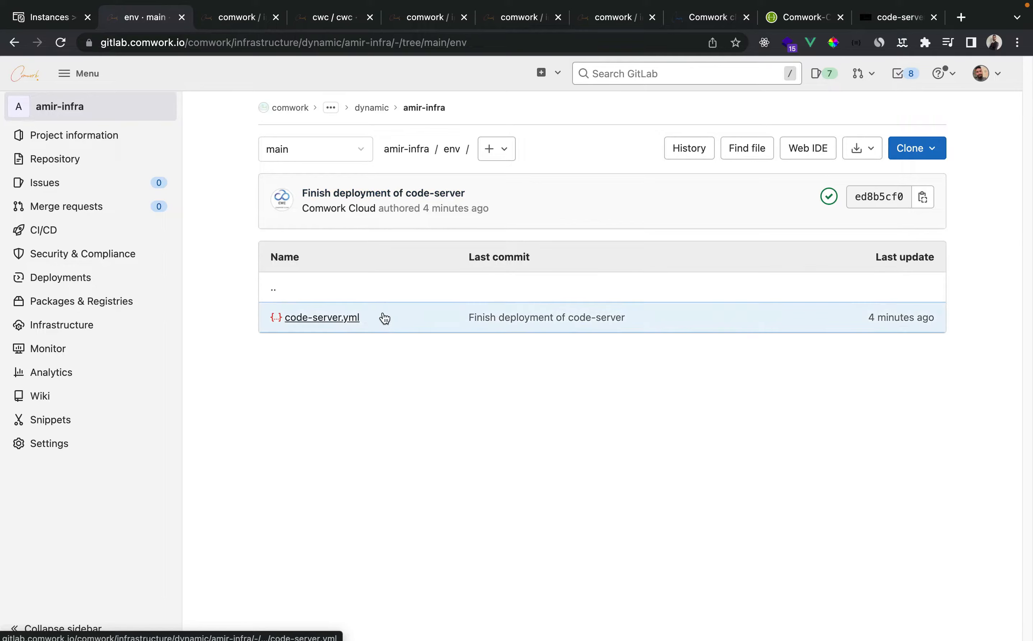
left_click(317, 318)
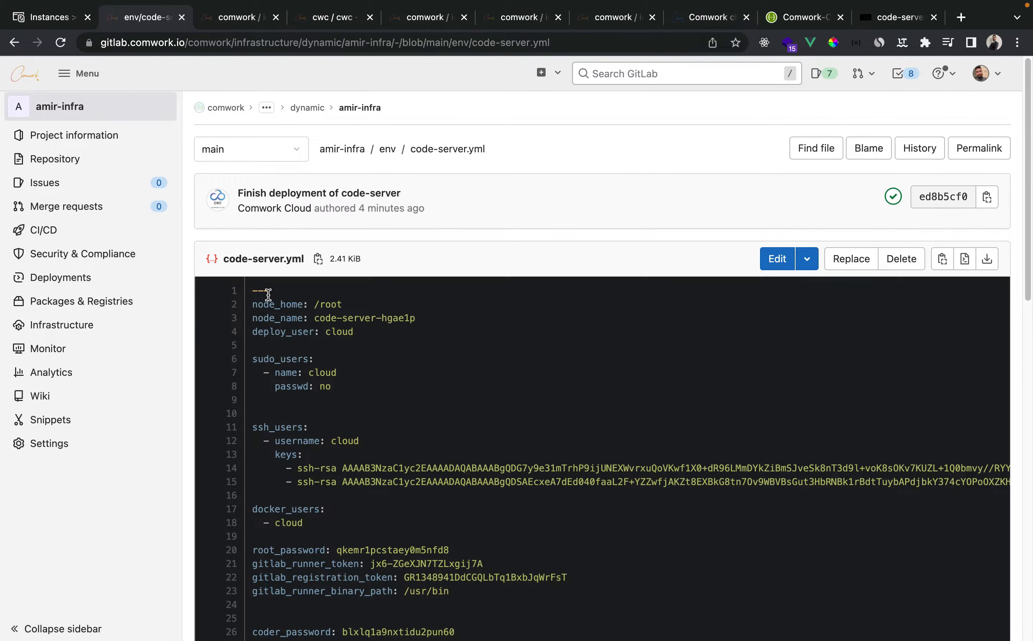
scroll(352, 392, "down", 5)
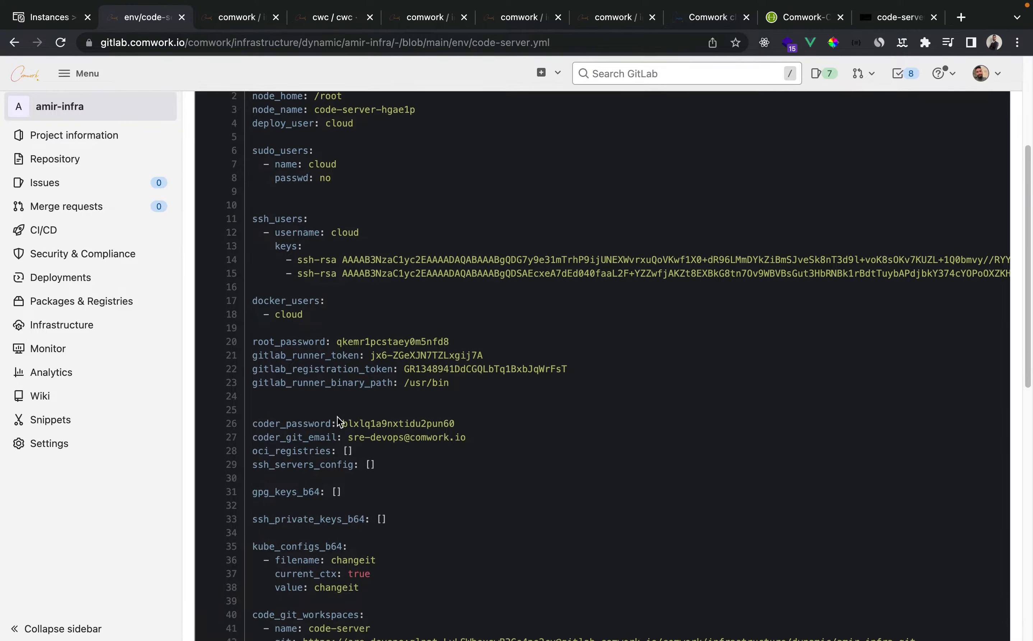
double_click(399, 407)
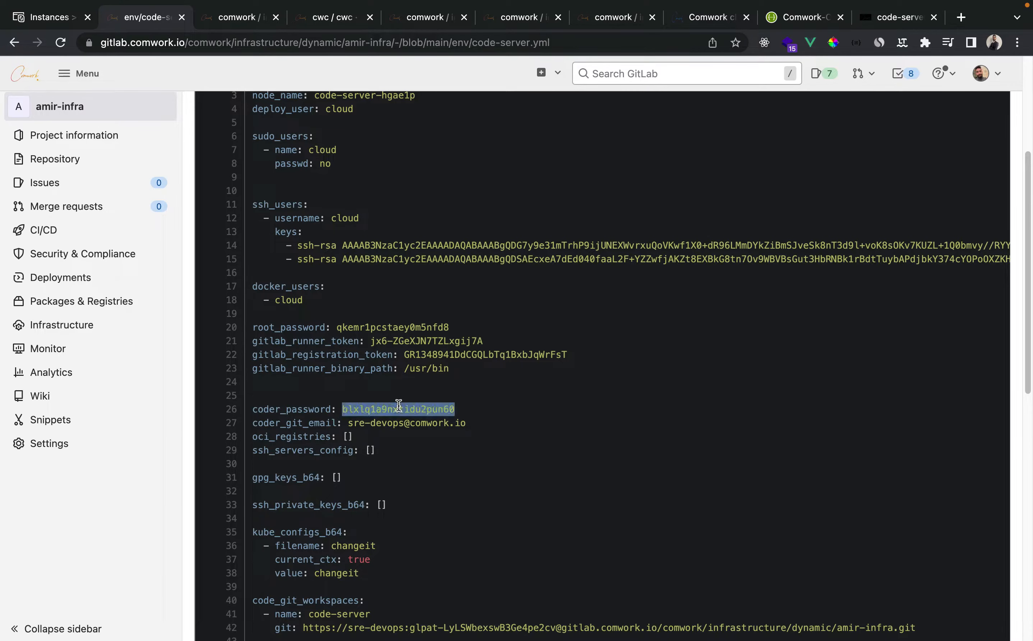
- Return to the code-server login page and log in with the copied coder password
left_click(898, 18)
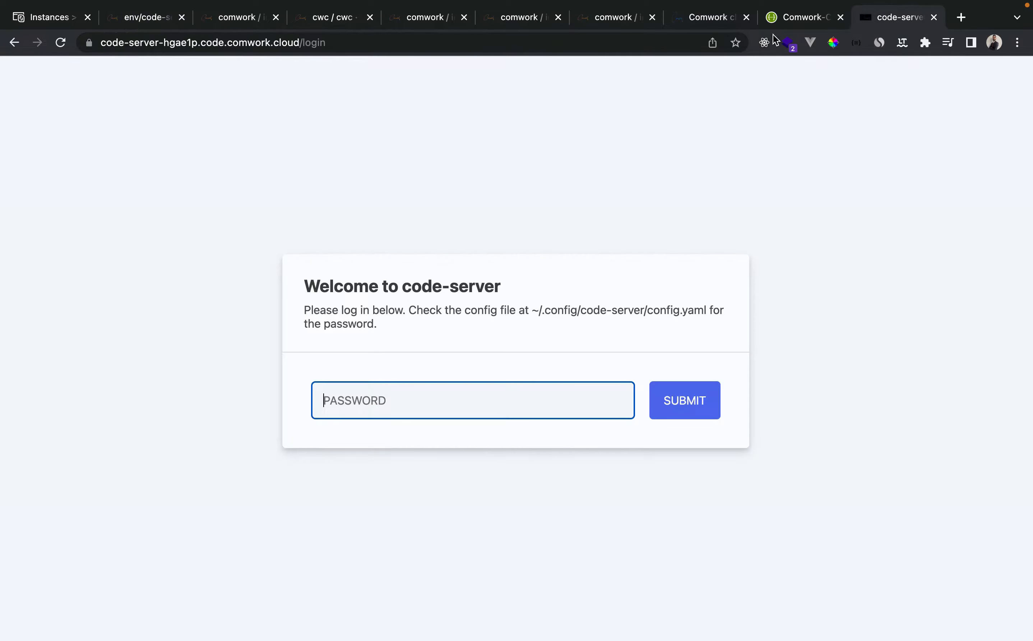
key("super+v")
left_click(691, 405)
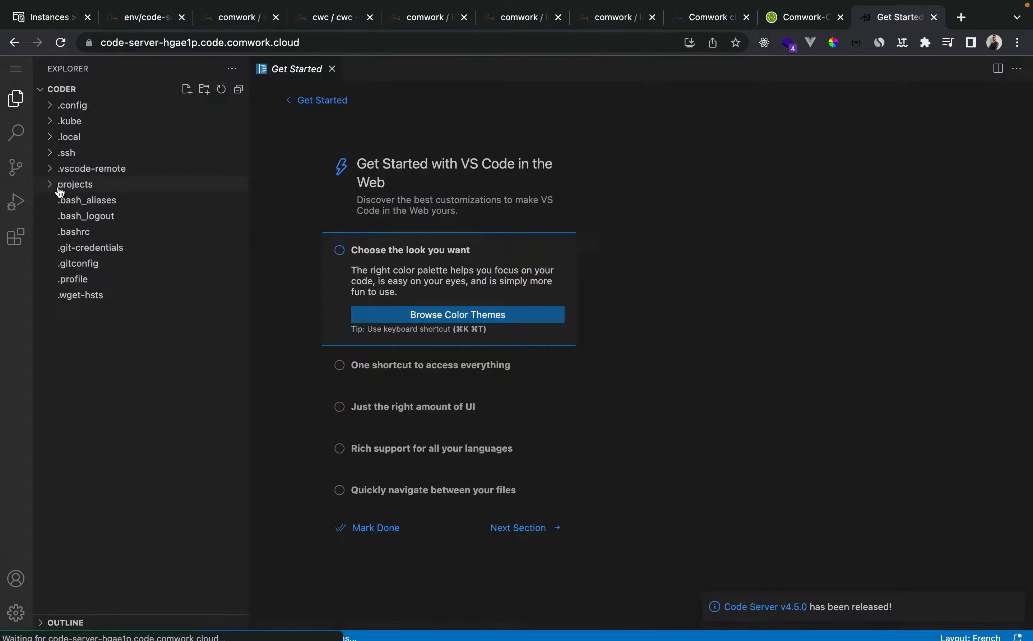
- Expand projects/code-server with its roles and env folders in code-server and compare them with the amir-infra GitLab project
left_click(50, 184)
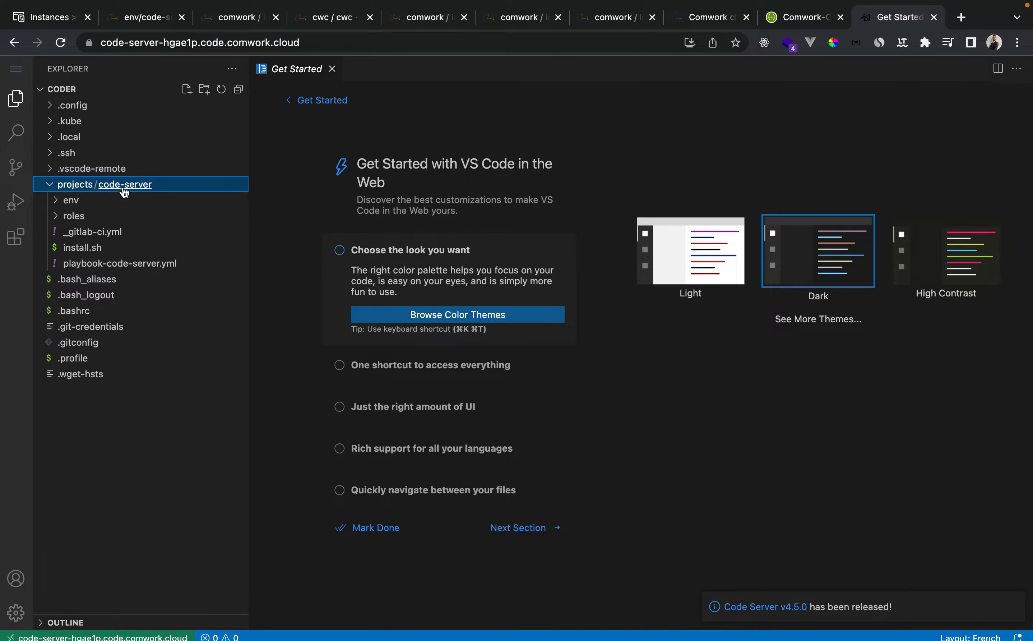
left_click(157, 17)
scroll(110, 92, "up", 5)
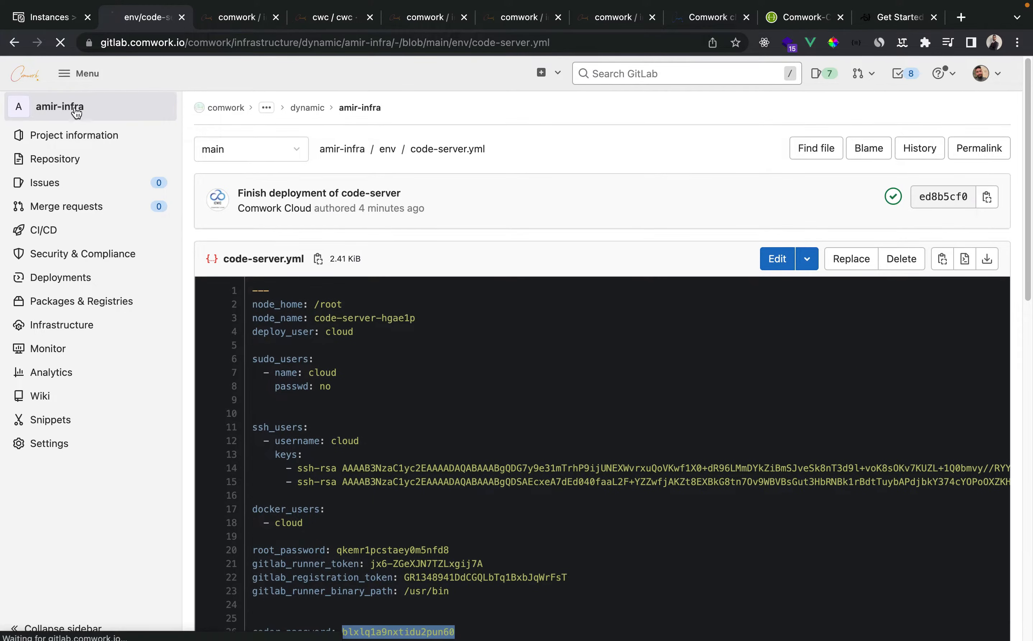
left_click(99, 108)
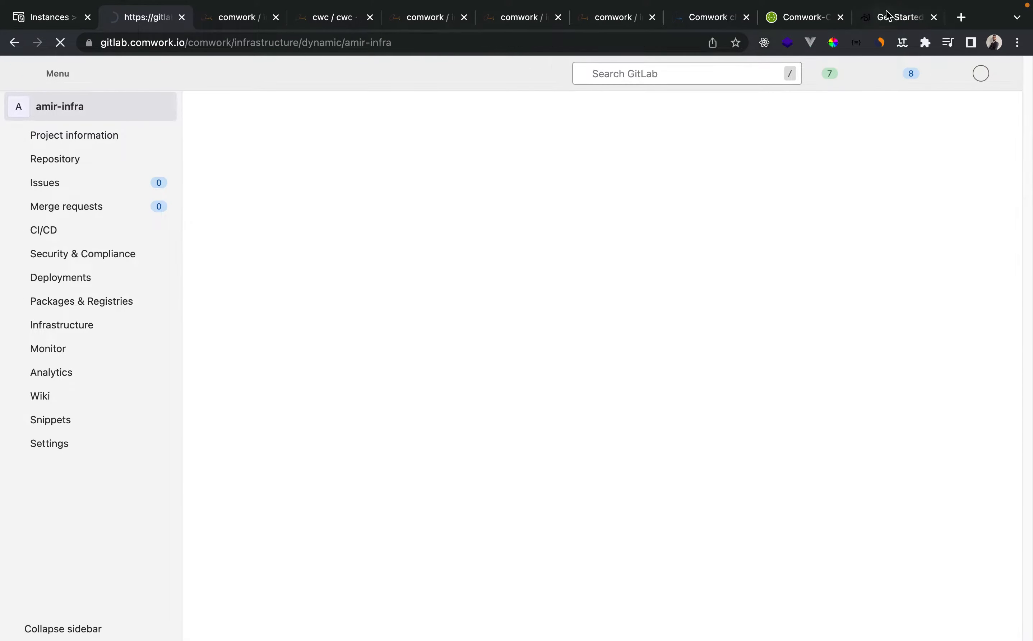
left_click(898, 17)
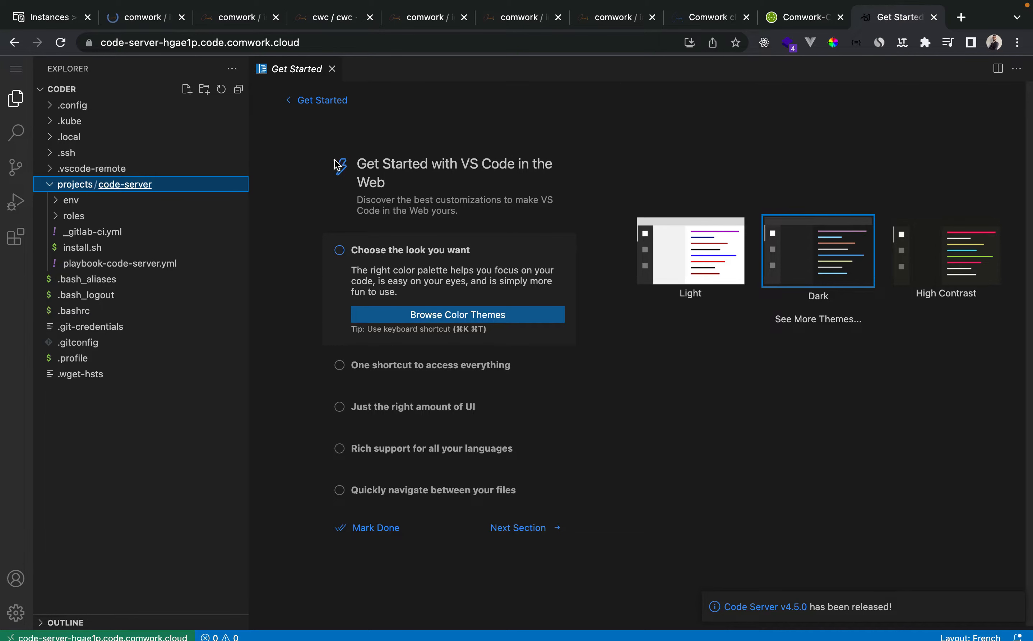
left_click(96, 218)
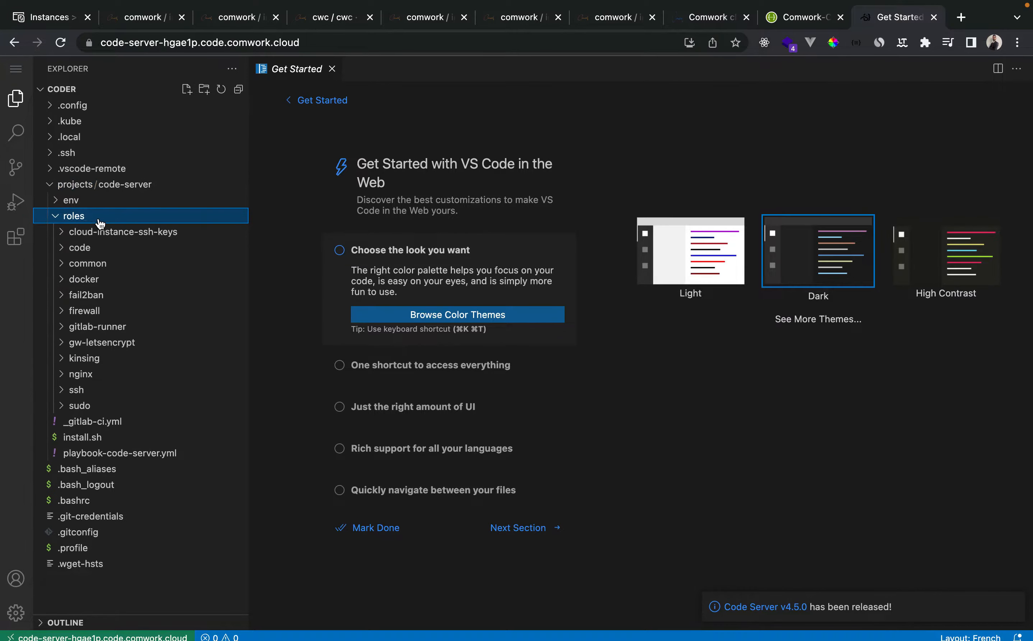
left_click(81, 200)
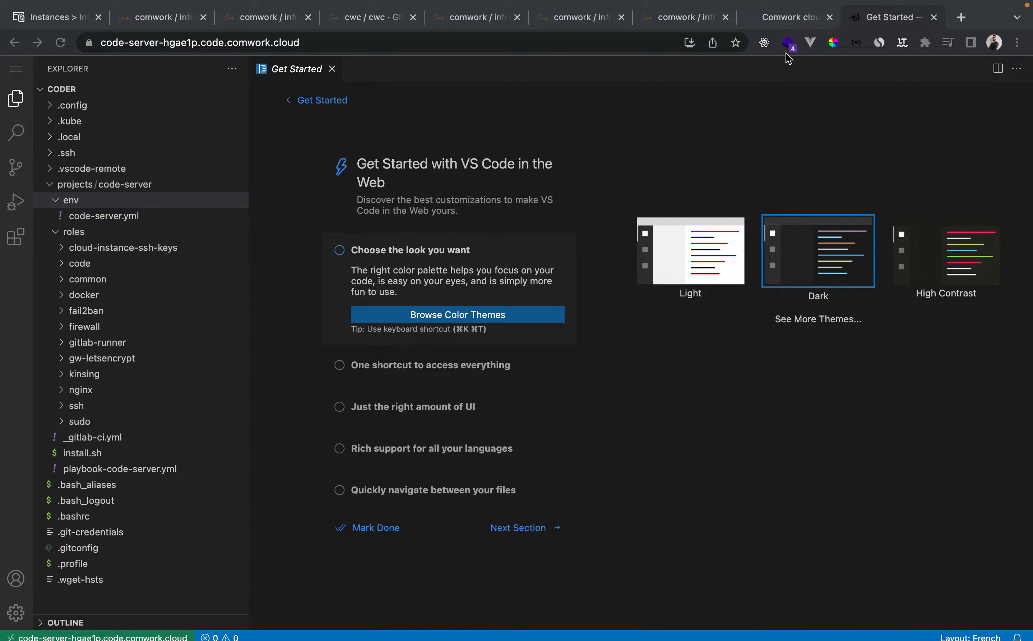
- Log in to the Comwork Cloud web console with the saved account e-mail and password
left_click(782, 21)
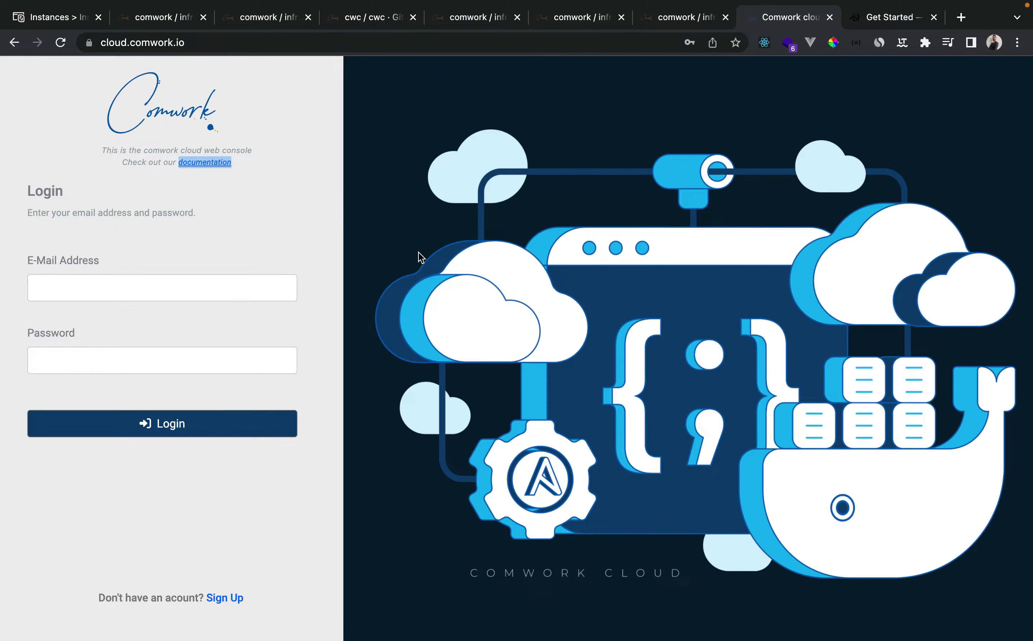
left_click(222, 288)
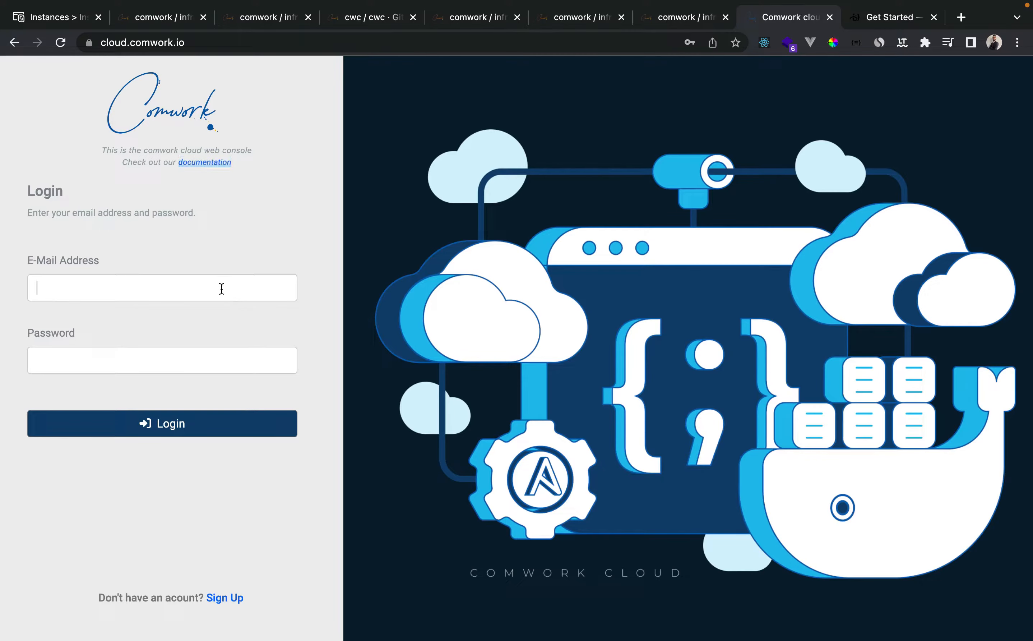
left_click(250, 344)
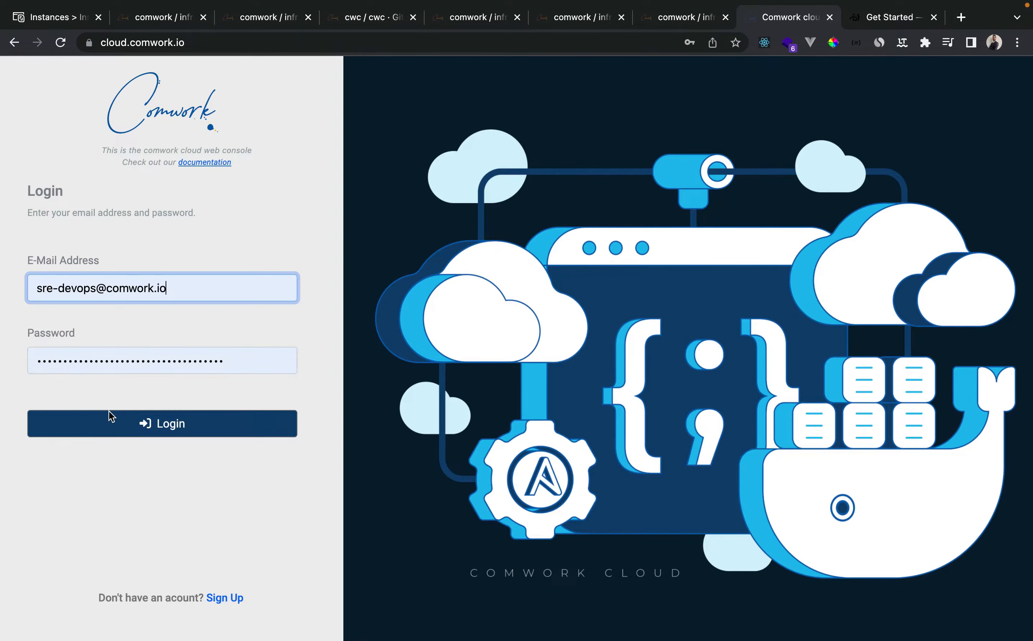
left_click(130, 431)
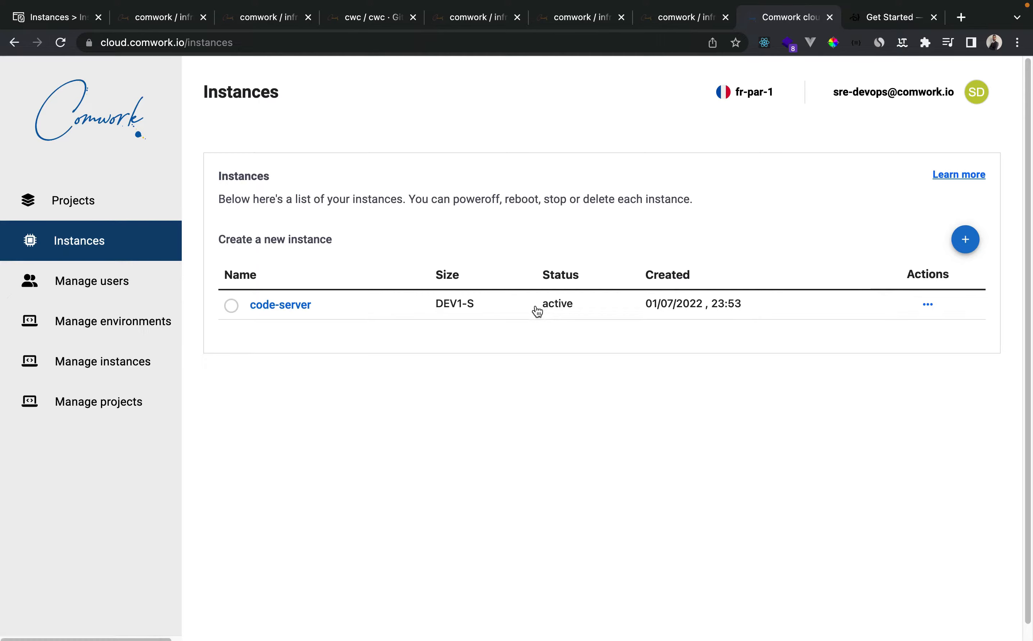
- Examine the code-server instance's details in the console and open the deployed instance from there
left_click(284, 308)
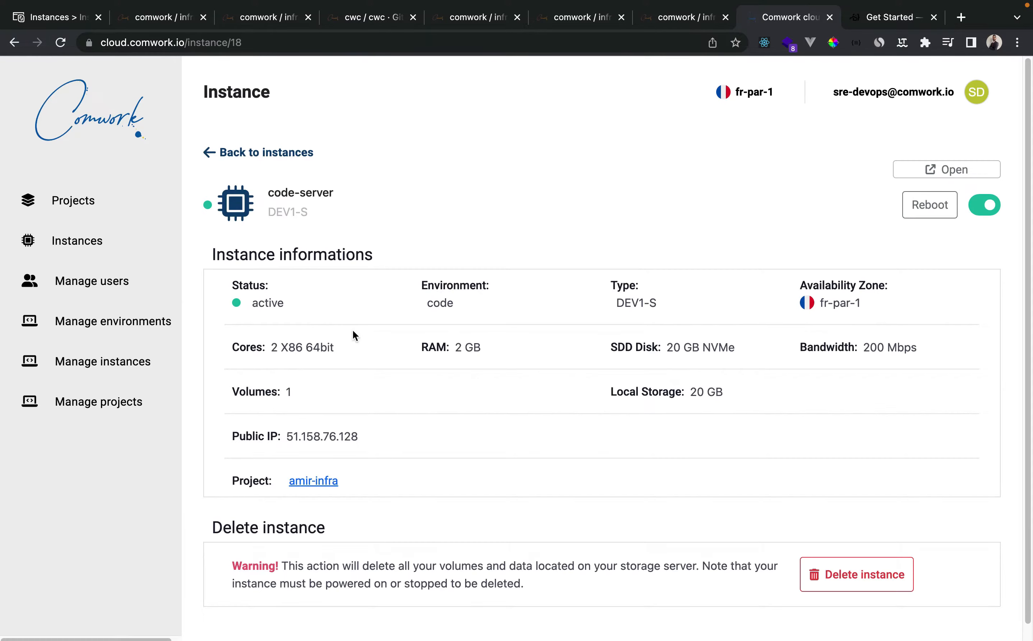
scroll(467, 182, "down", 1)
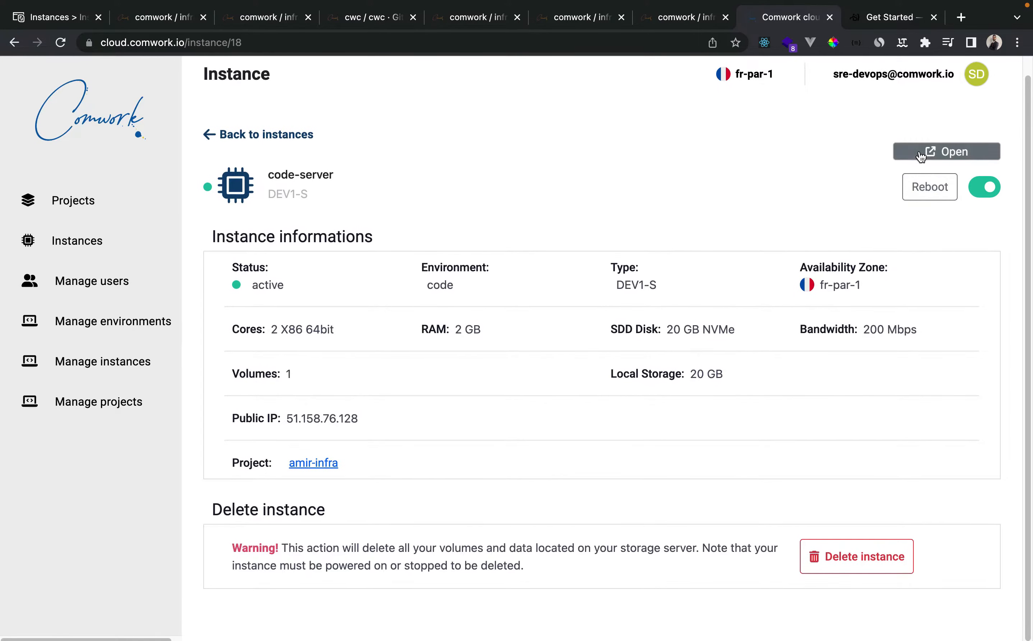
left_click(932, 154)
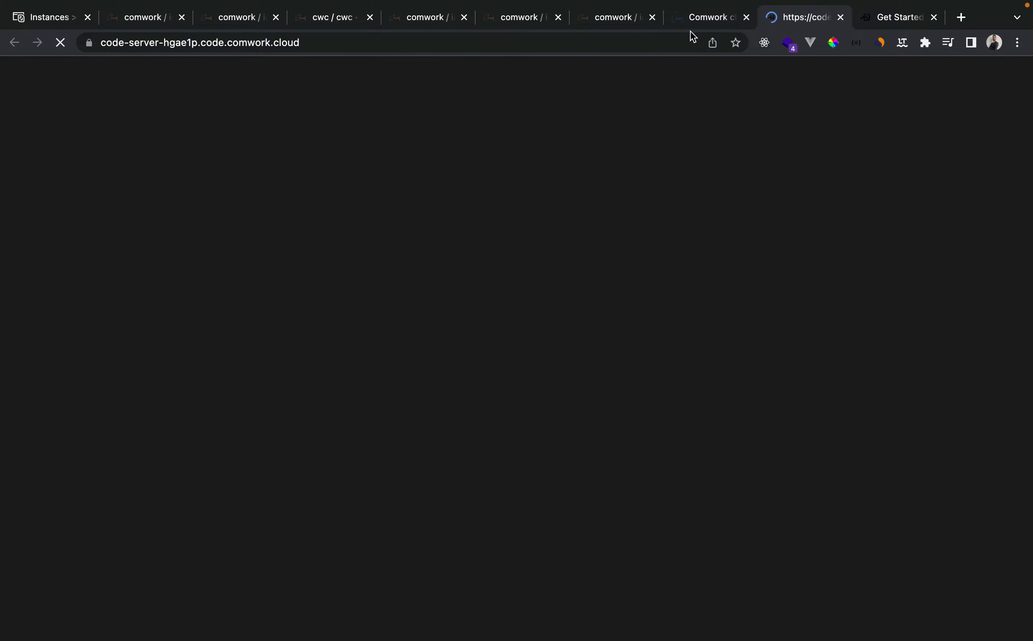
- Return to the code-server instance's console page and look at its delete and reboot options
left_click(699, 12)
left_click(861, 563)
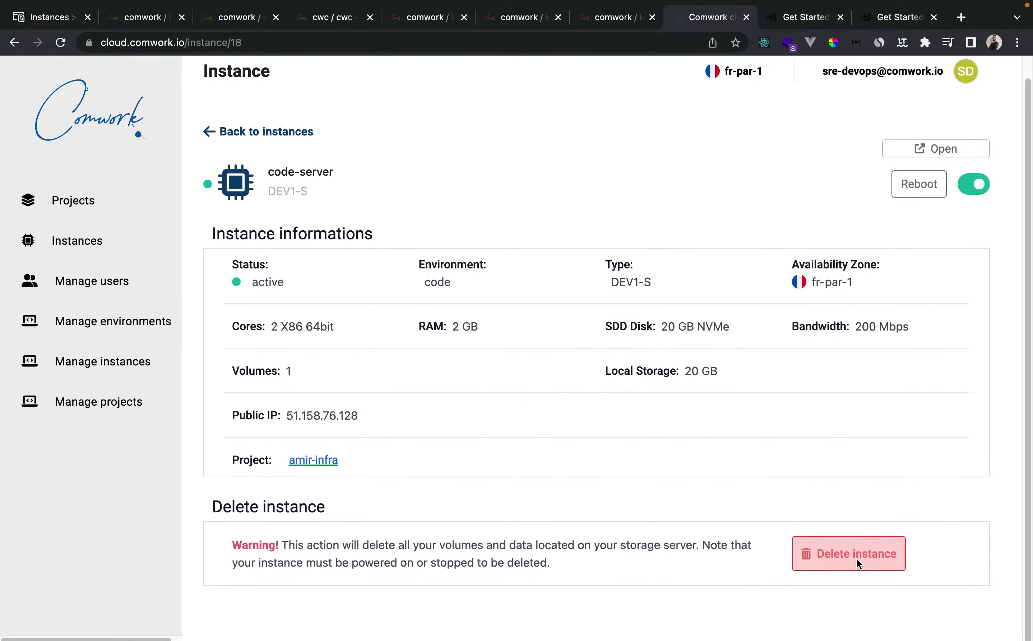
left_click(637, 196)
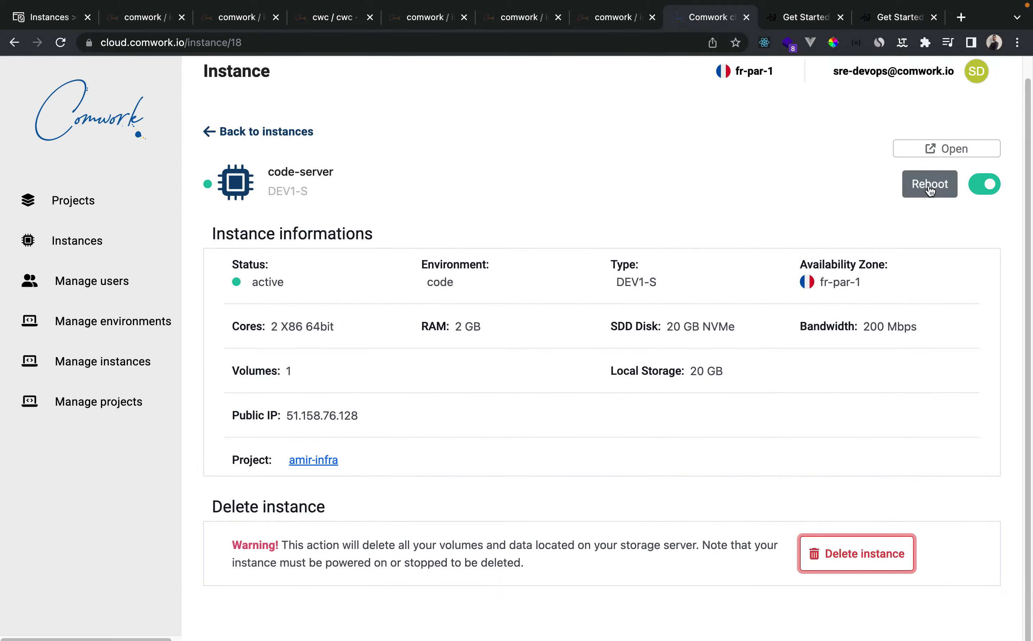
scroll(508, 326, "up", 1)
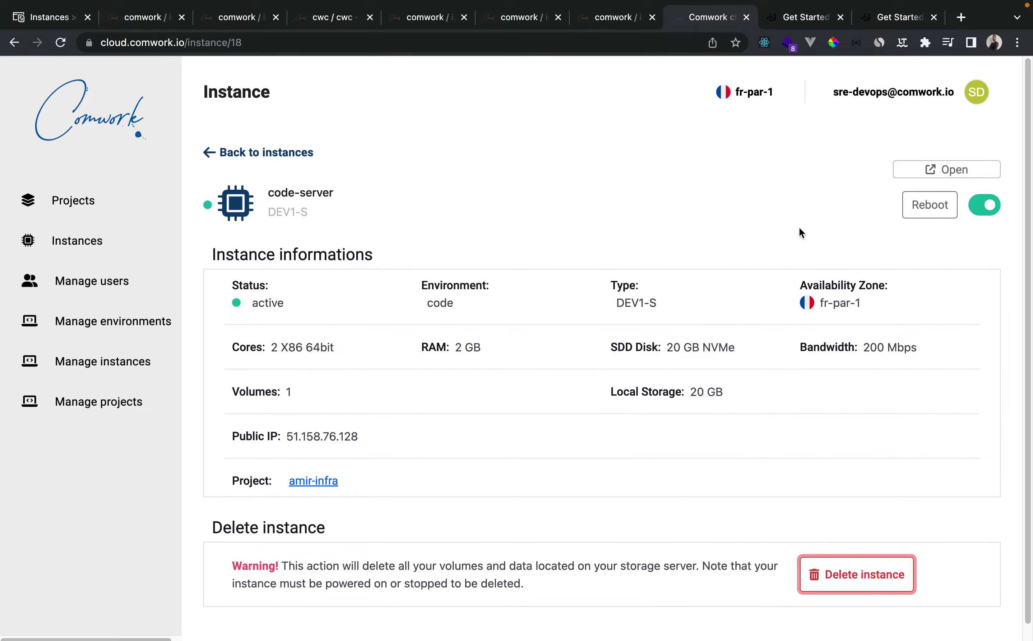
left_click(929, 204)
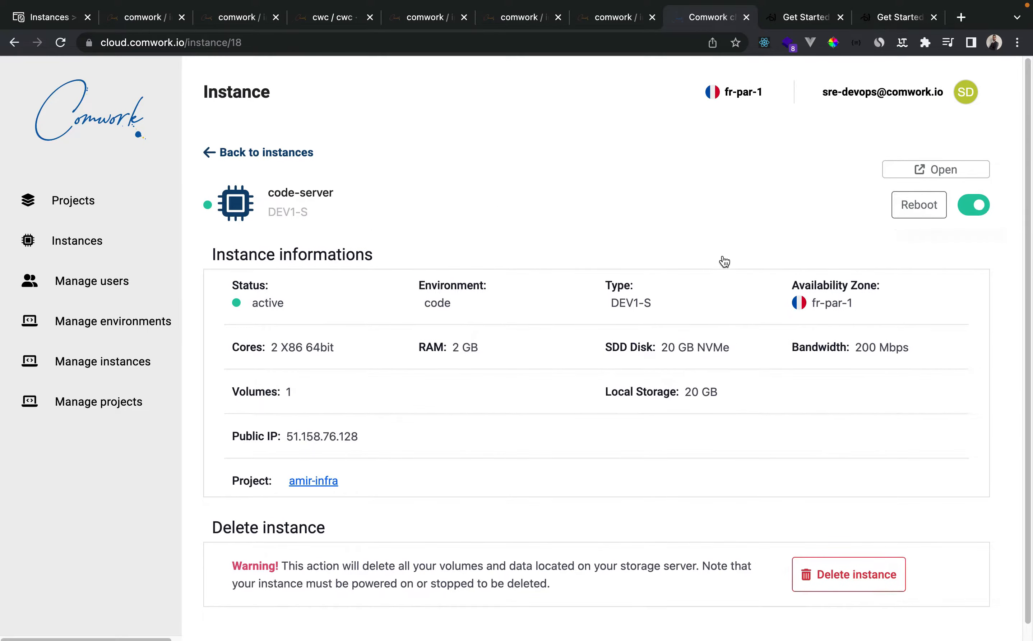
- View the amir-infra project's details among the console's projects and follow its GitLab repository link
left_click(260, 155)
left_click(106, 208)
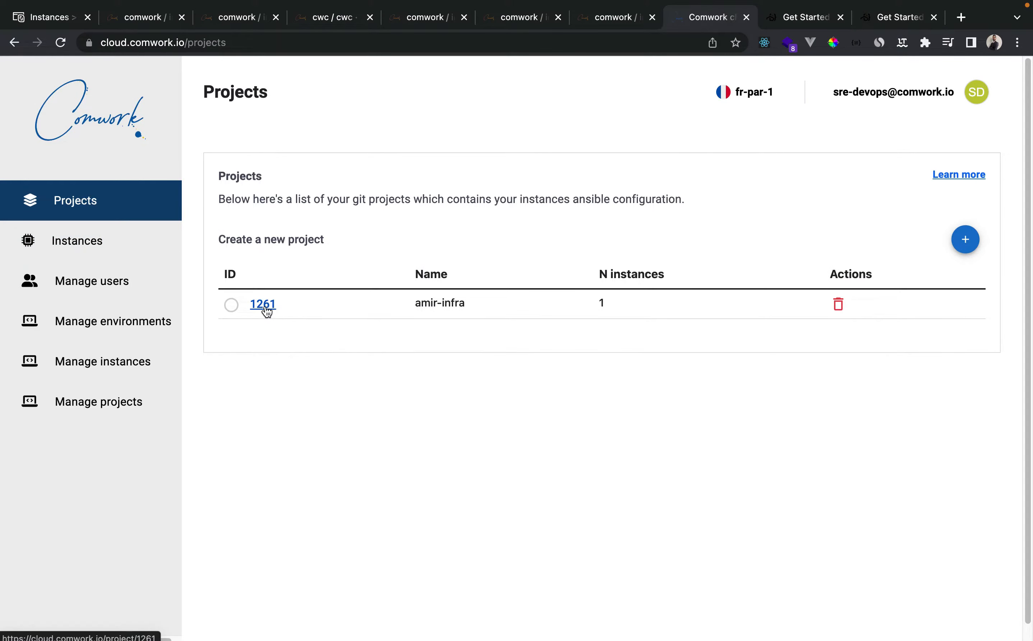
left_click(273, 311)
left_click_drag(335, 209, 219, 204)
scroll(492, 263, "down", 1)
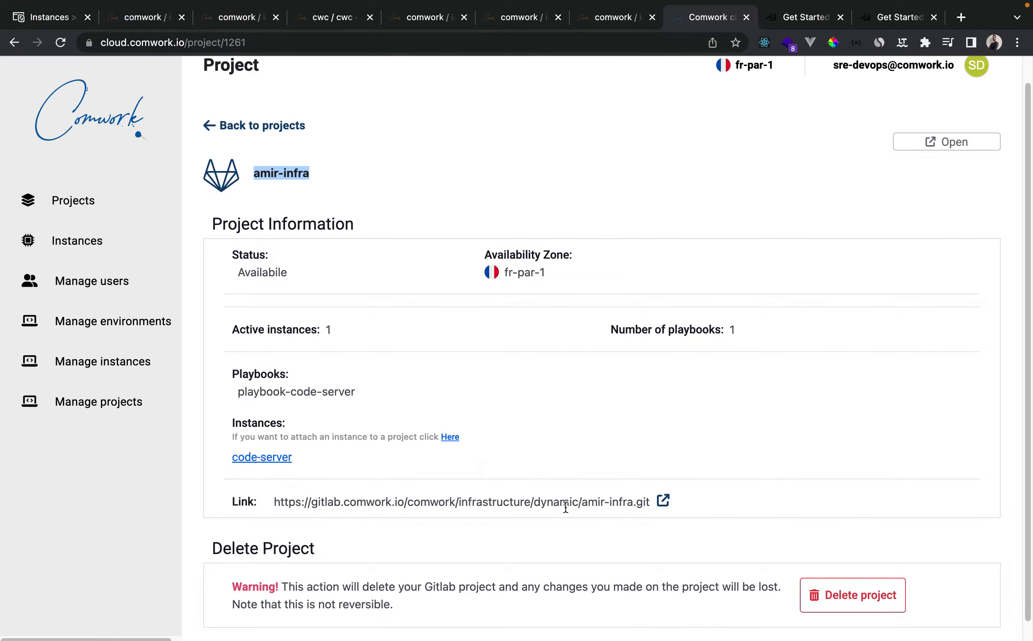
left_click(666, 501)
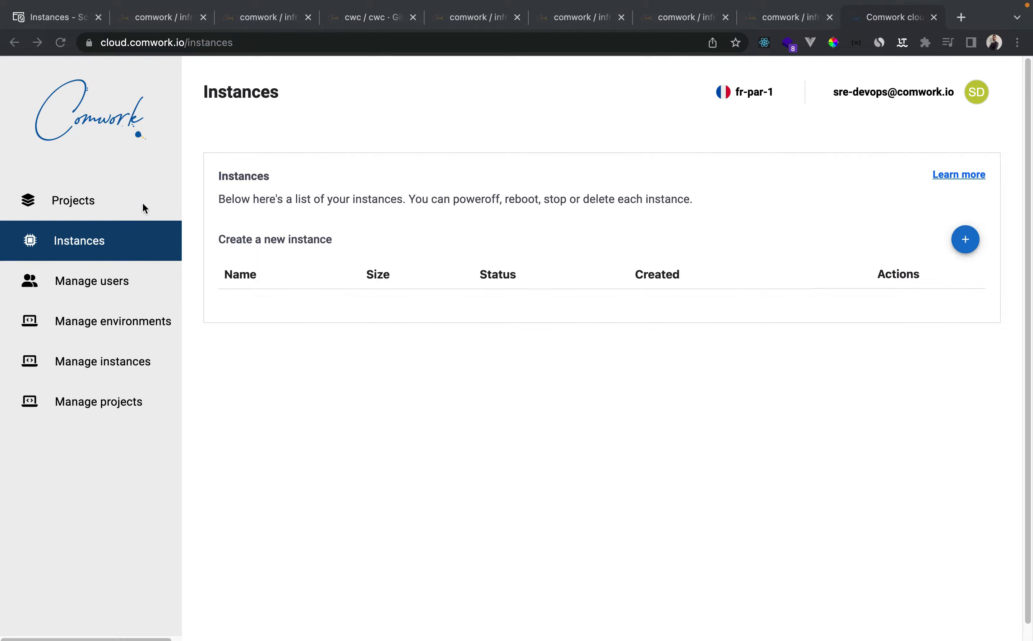
- Check the console's projects list and open the form for creating a new project
left_click(183, 53)
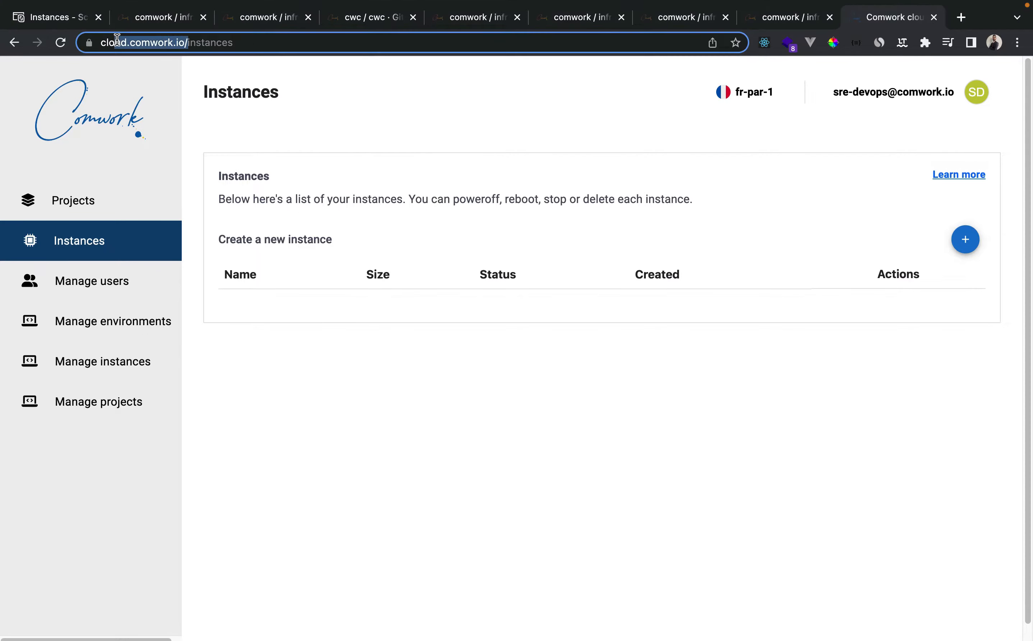
left_click(94, 201)
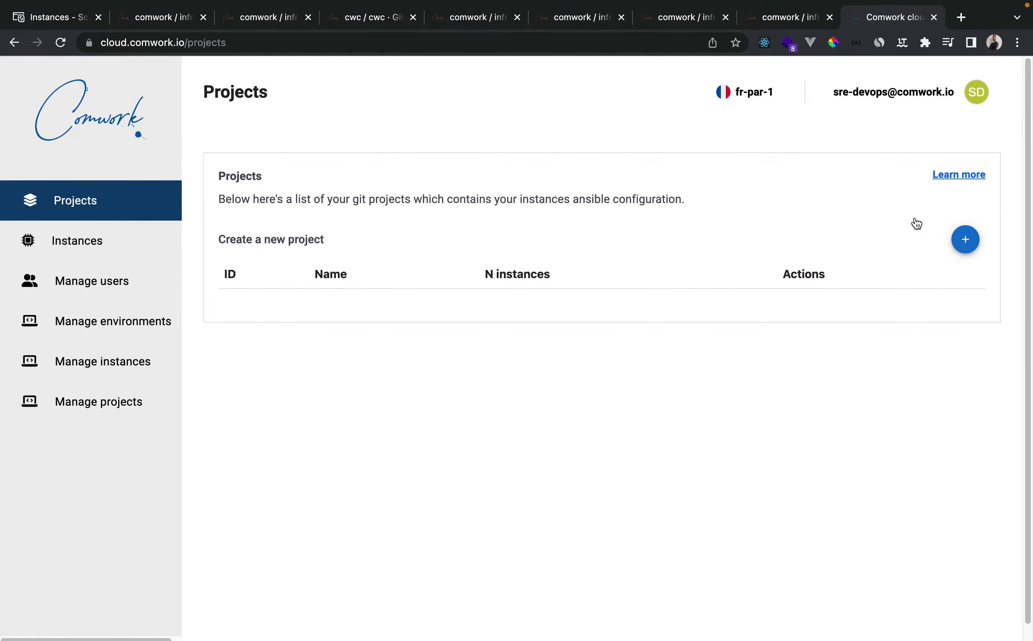
left_click(963, 238)
left_click(355, 301)
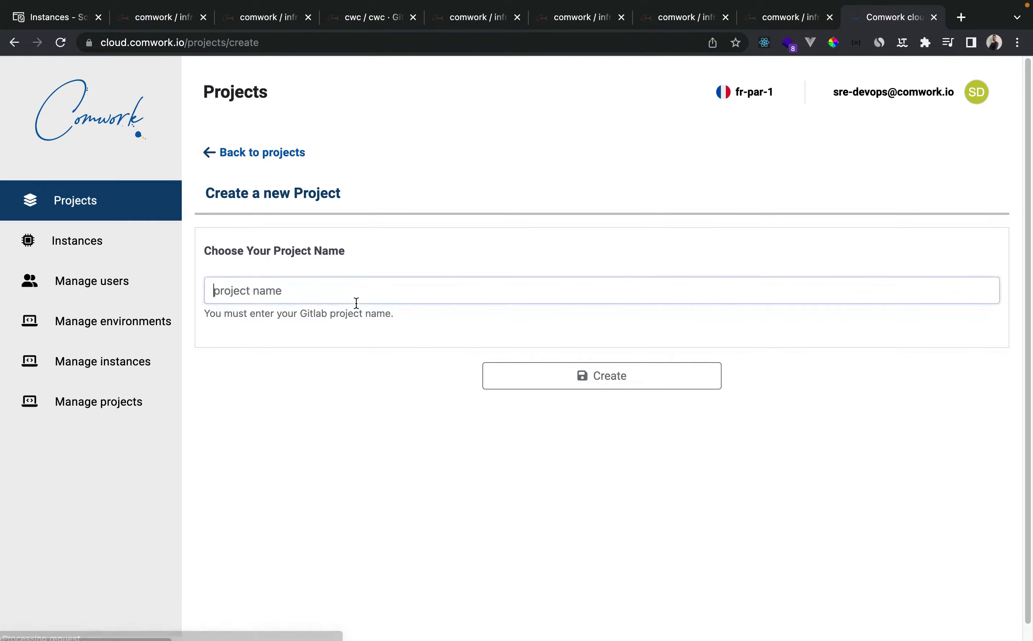
- Open the form for creating a new instance and examine its name and type choices
left_click(54, 255)
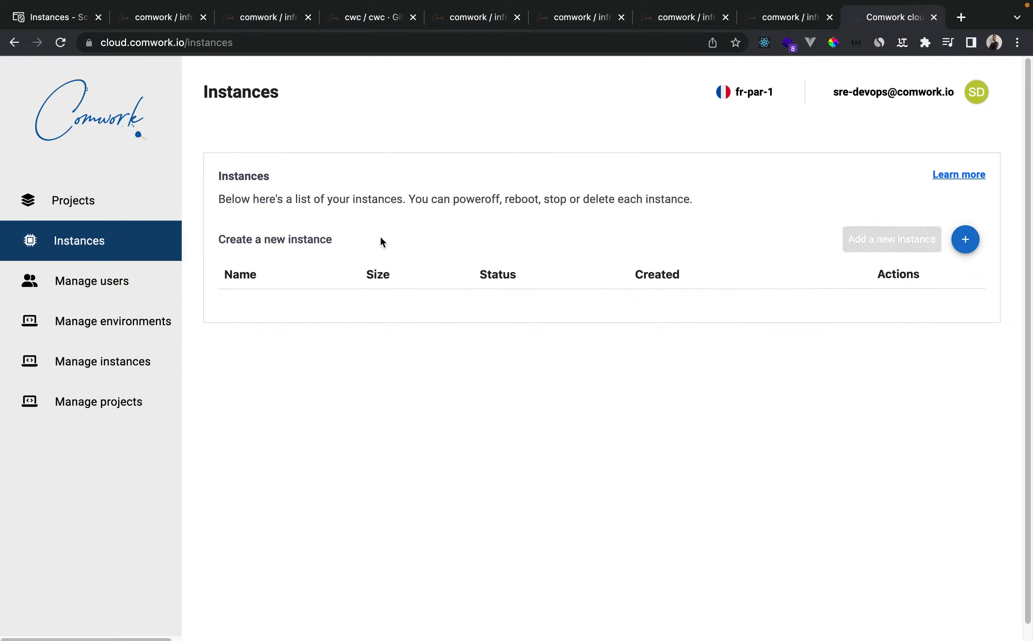
left_click(965, 240)
left_click(207, 284)
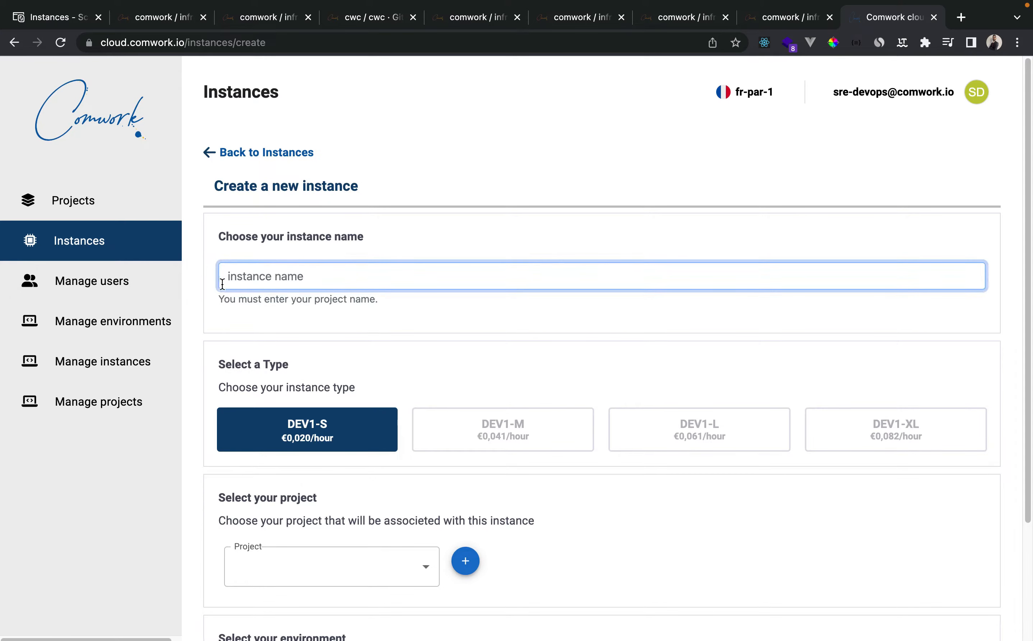
left_click(276, 342)
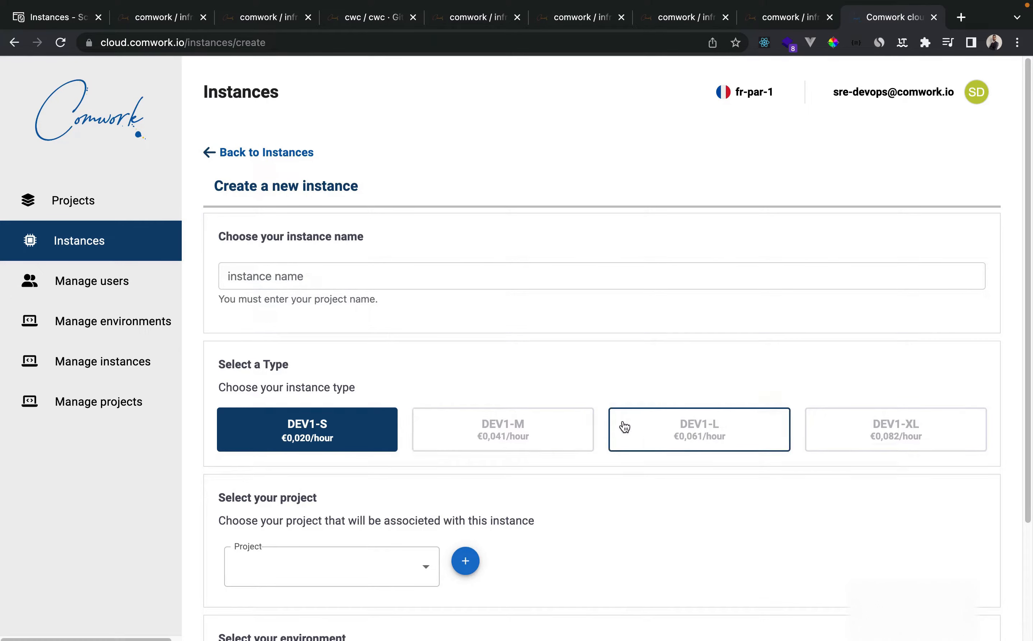
- Examine the project and environment choices in the new instance form, and return to the instances list without creating one
scroll(453, 428, "down", 1)
scroll(452, 429, "down", 5)
left_click(330, 413)
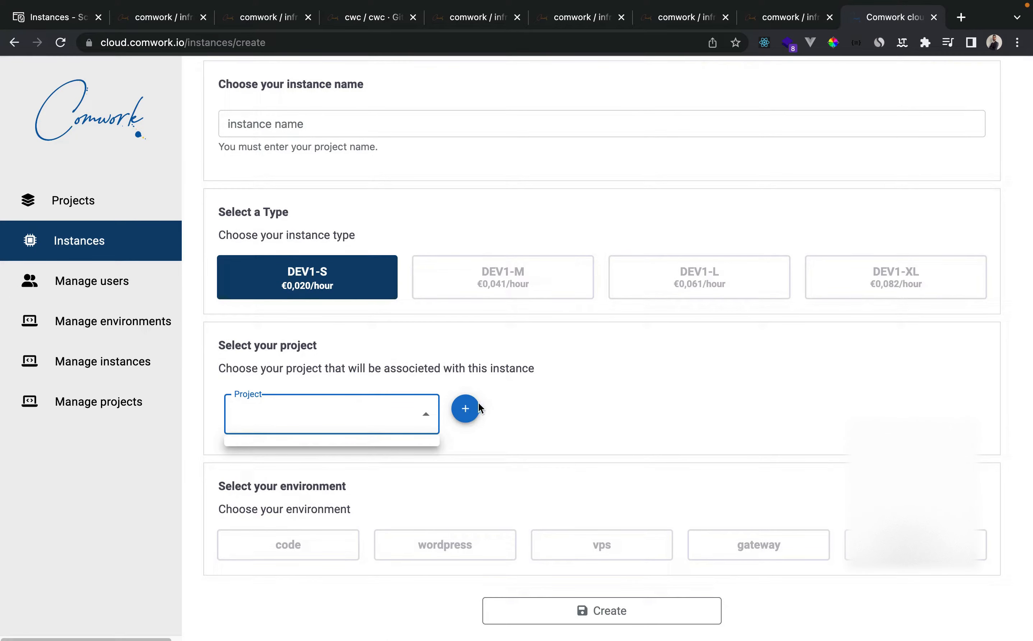
left_click(330, 396)
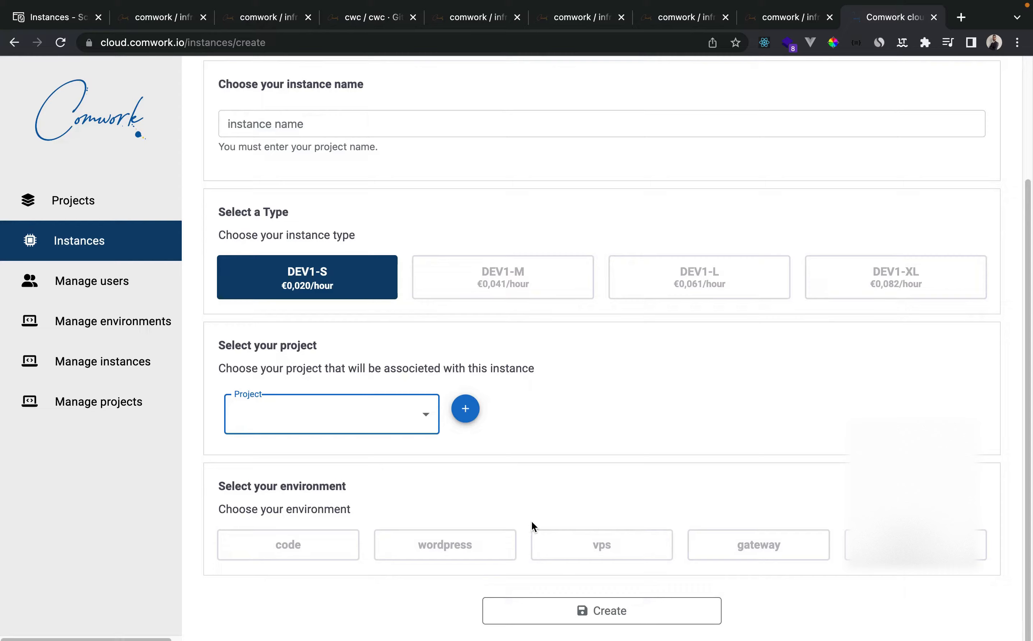
scroll(530, 521, "up", 3)
scroll(534, 522, "up", 1)
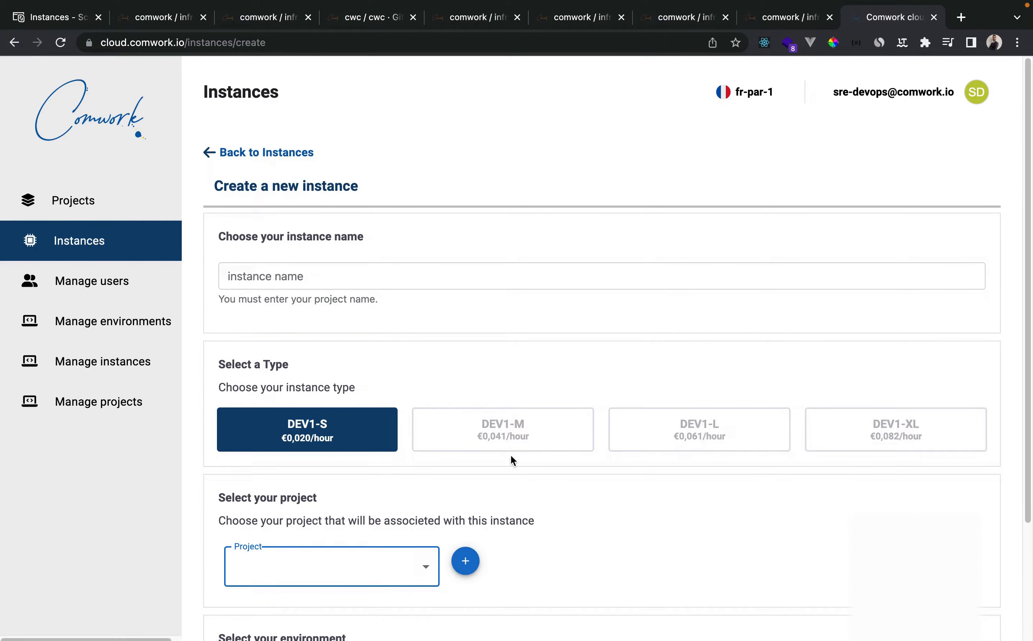
left_click(291, 153)
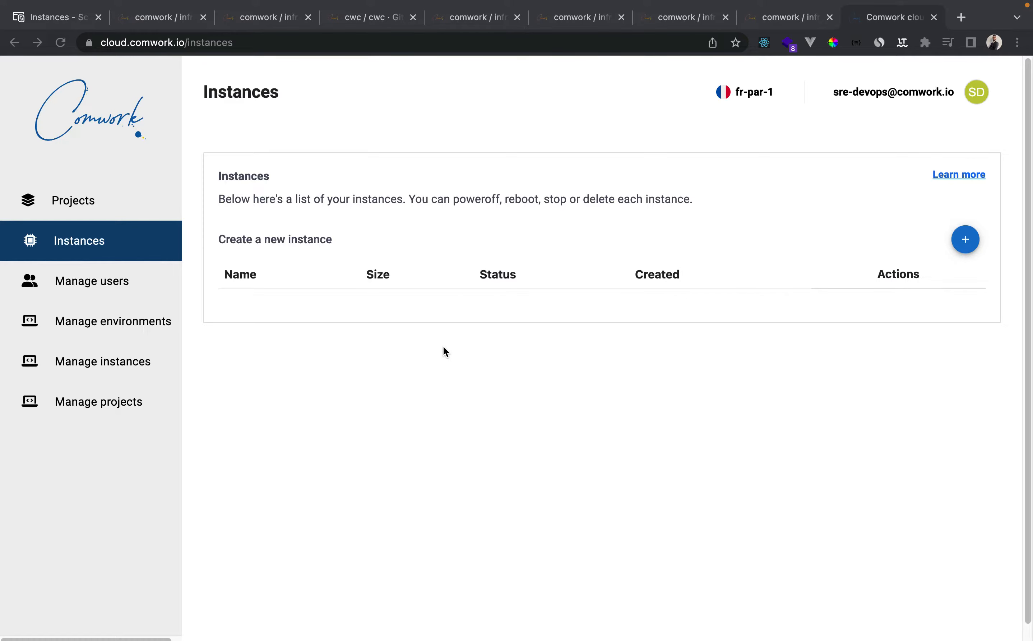
- Switch to the comwork-cloud-tf repository in GitLab and look through its files
left_click(452, 21)
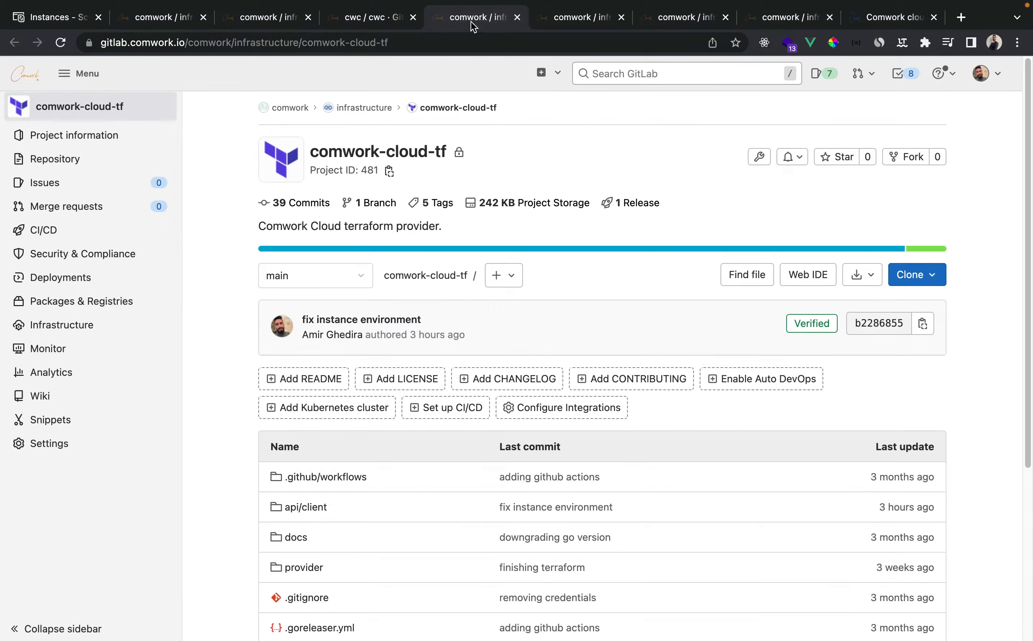
scroll(429, 235, "down", 3)
scroll(363, 299, "down", 1)
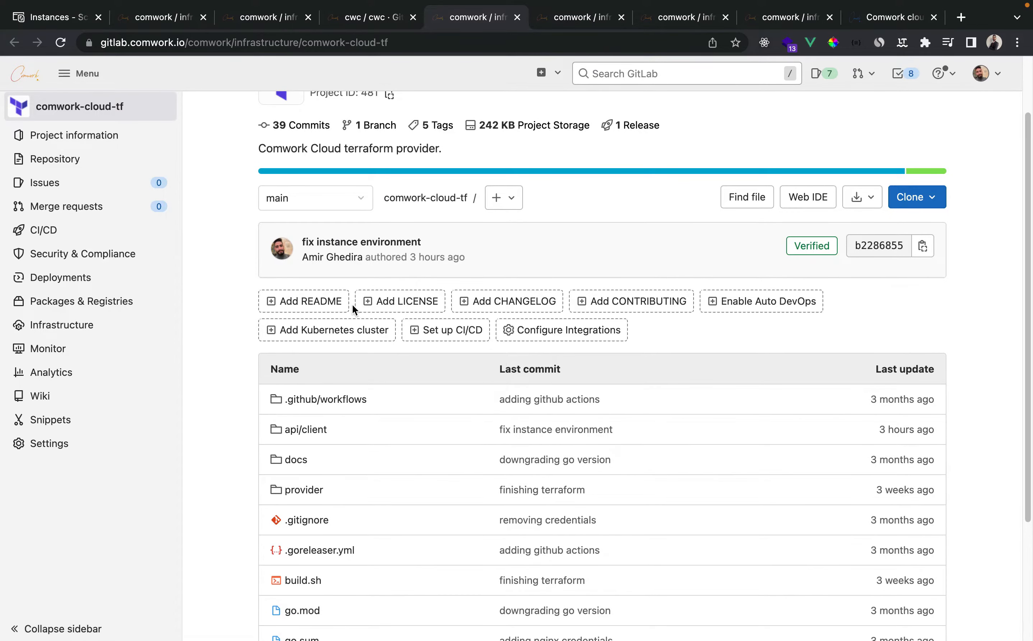
scroll(351, 304, "down", 1)
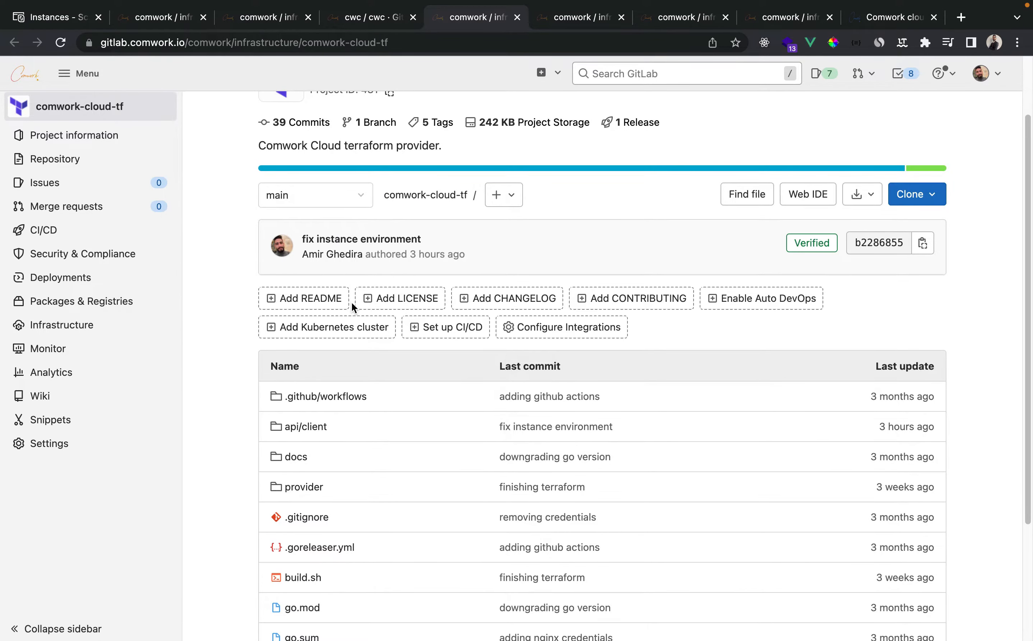
- Switch to the comwork-cloud-tf project in VS Code, enlarge the main.tf editor area and locate the comwork provider's token
key("ctrl+Left")
key("ctrl+Right")
key("ctrl+Right")
key("ctrl+Right")
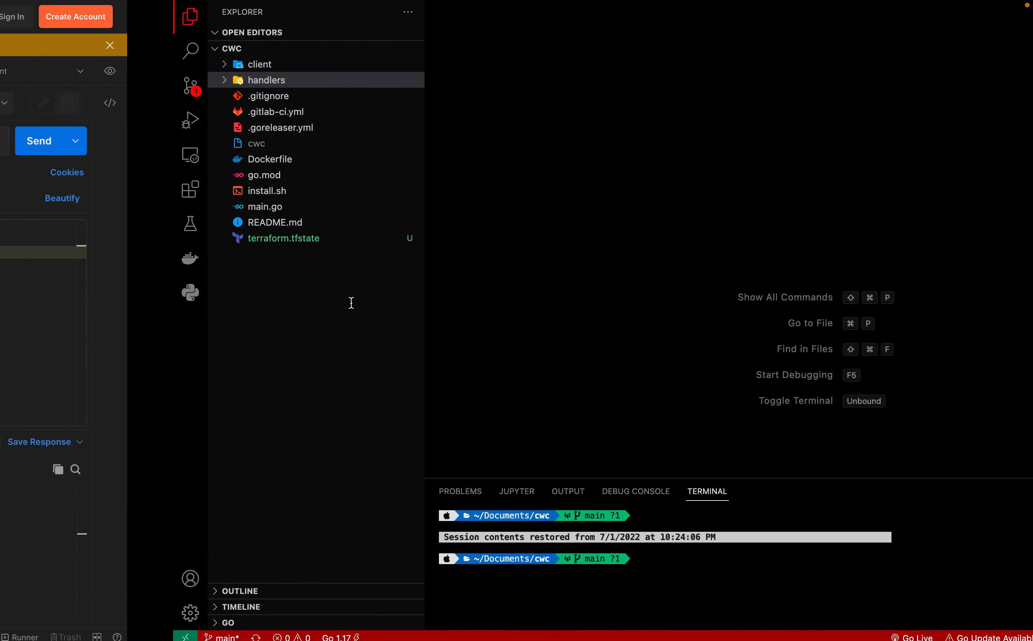
key("ctrl+Right")
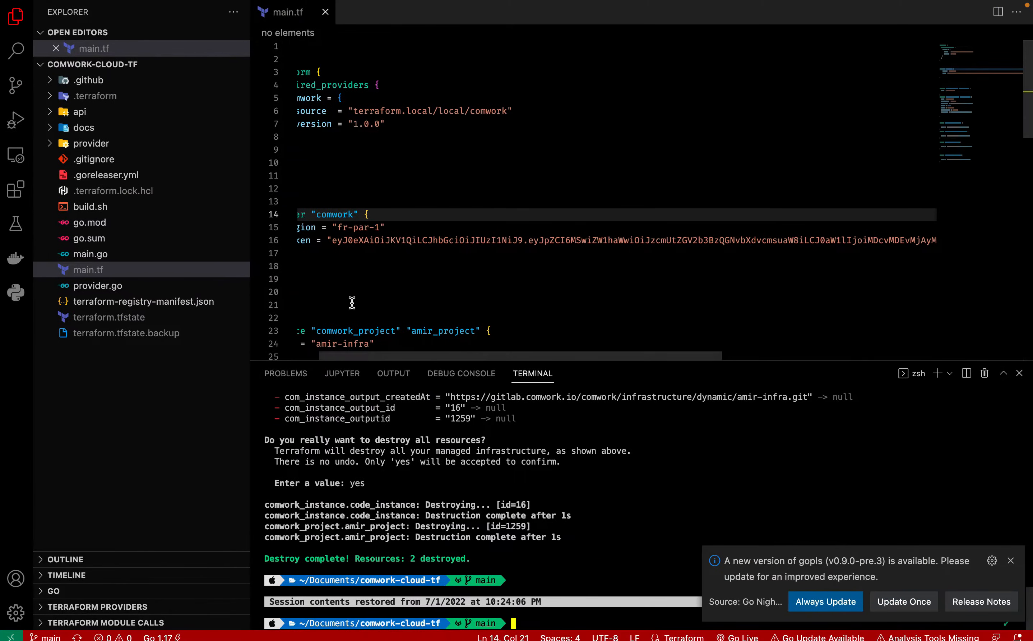
left_click(1010, 560)
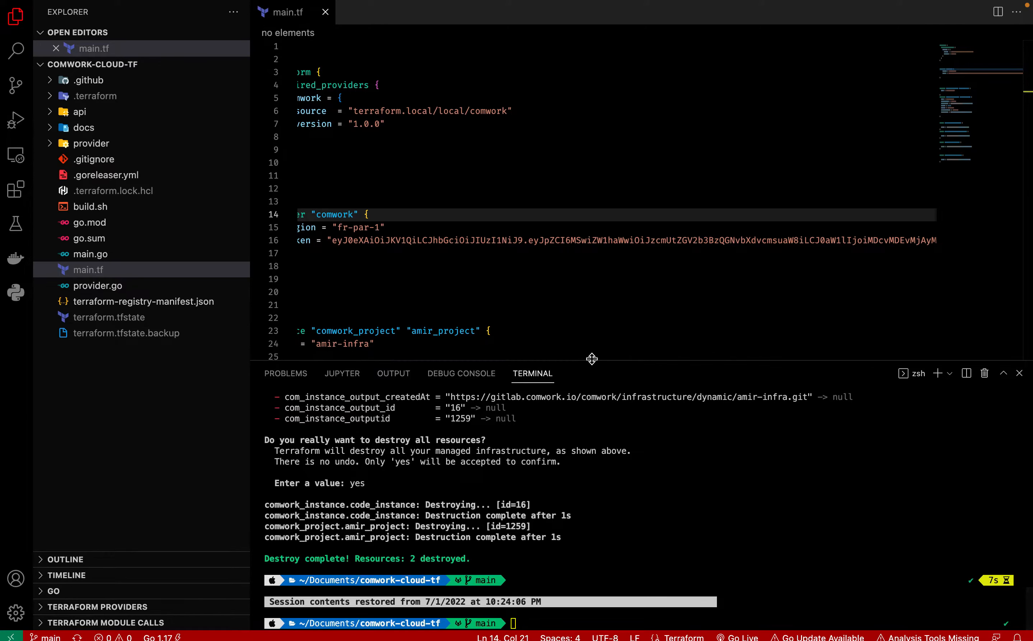
left_click_drag(588, 360, 586, 420)
left_click(372, 252)
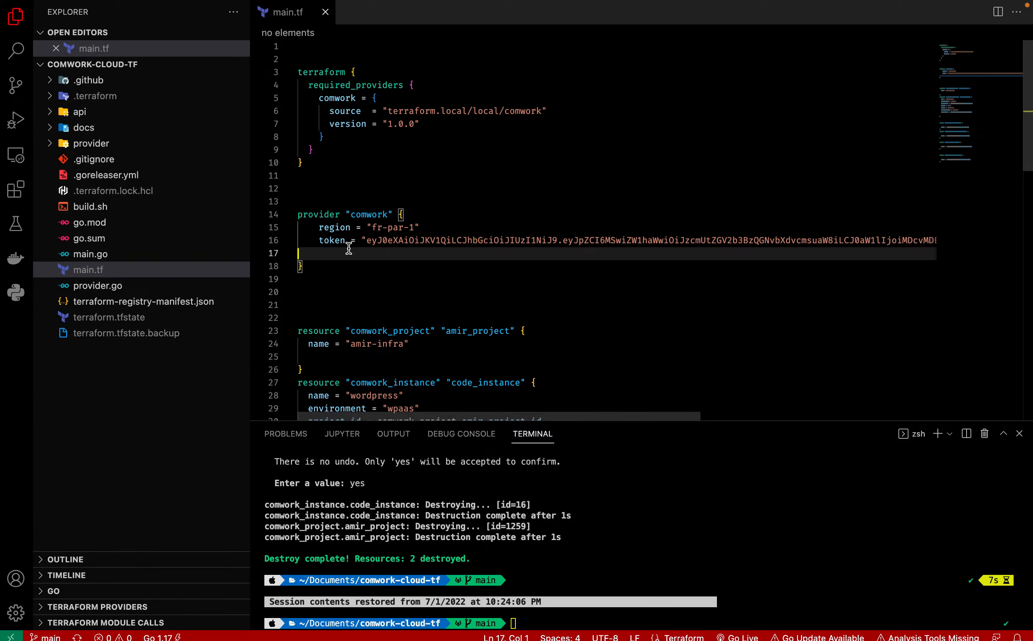
left_click_drag(331, 241, 483, 245)
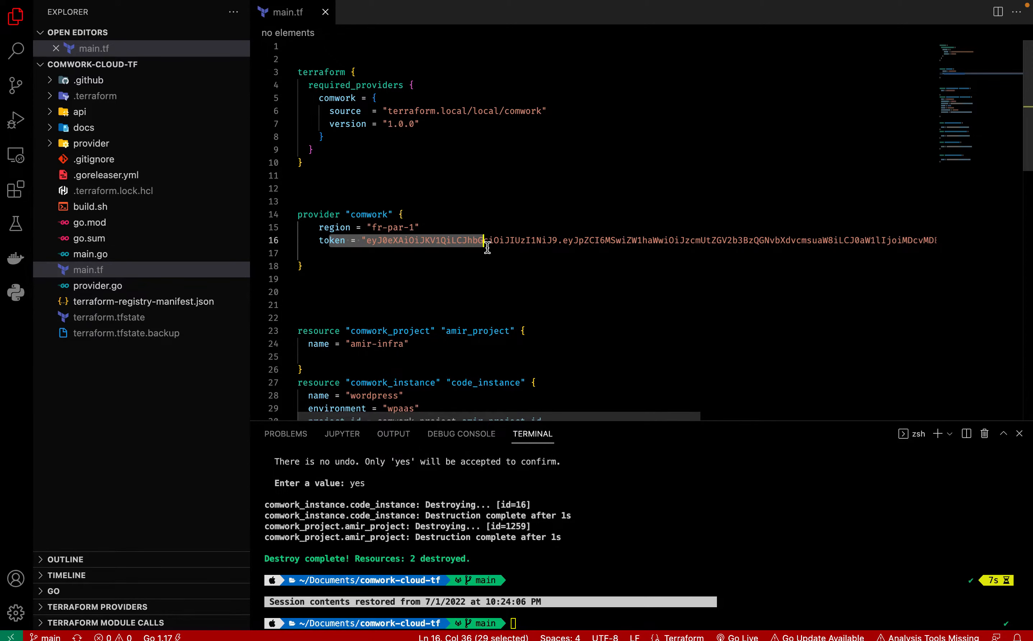
- Switch to Postman, resend the auth/login request and copy the new token from the response
key("ctrl+Left")
key("ctrl+Left")
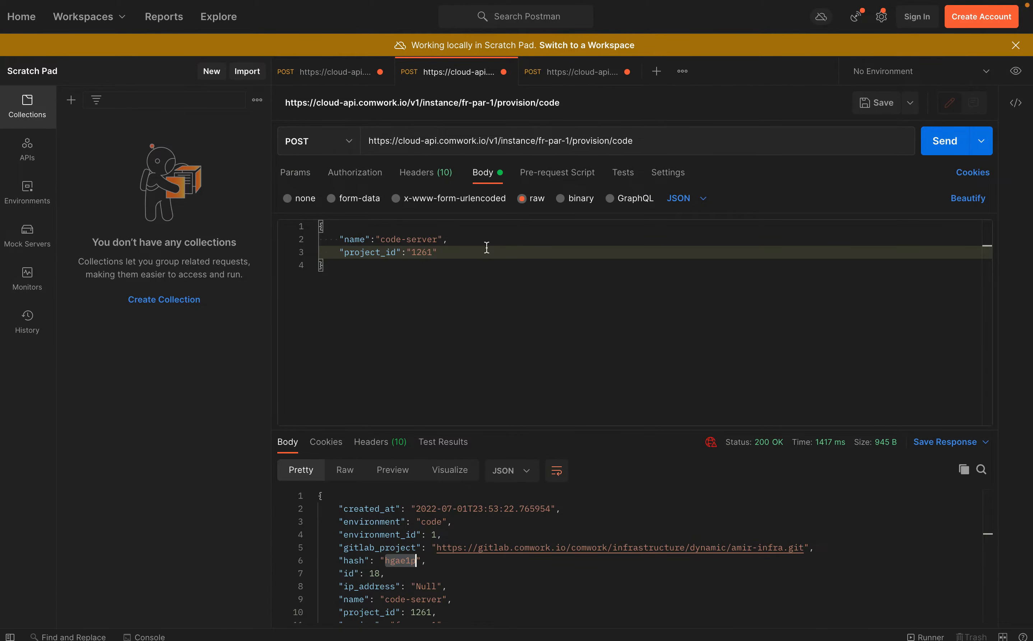
left_click(350, 75)
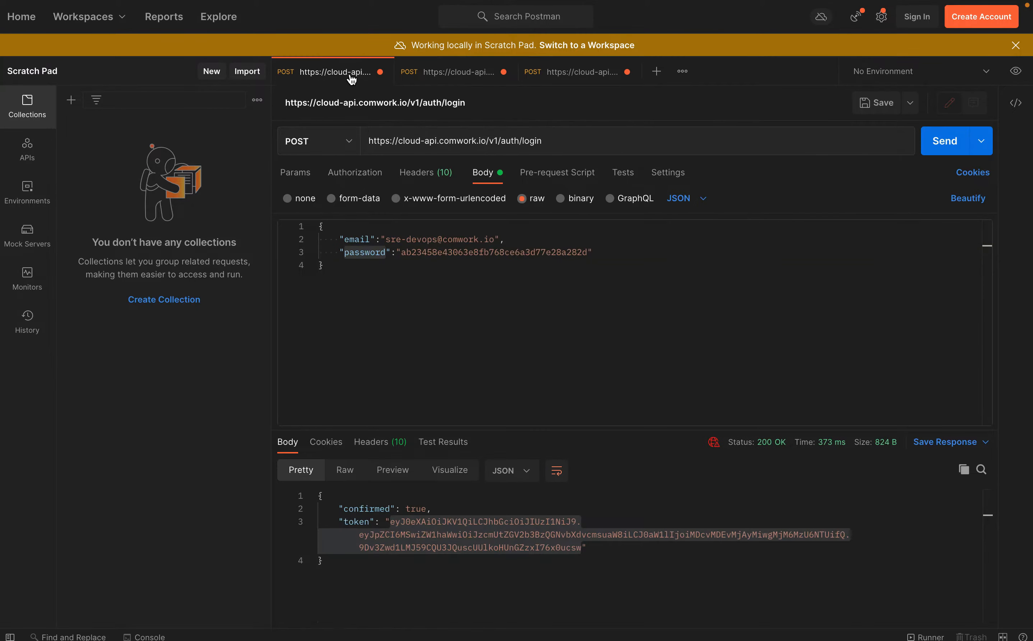
left_click(946, 142)
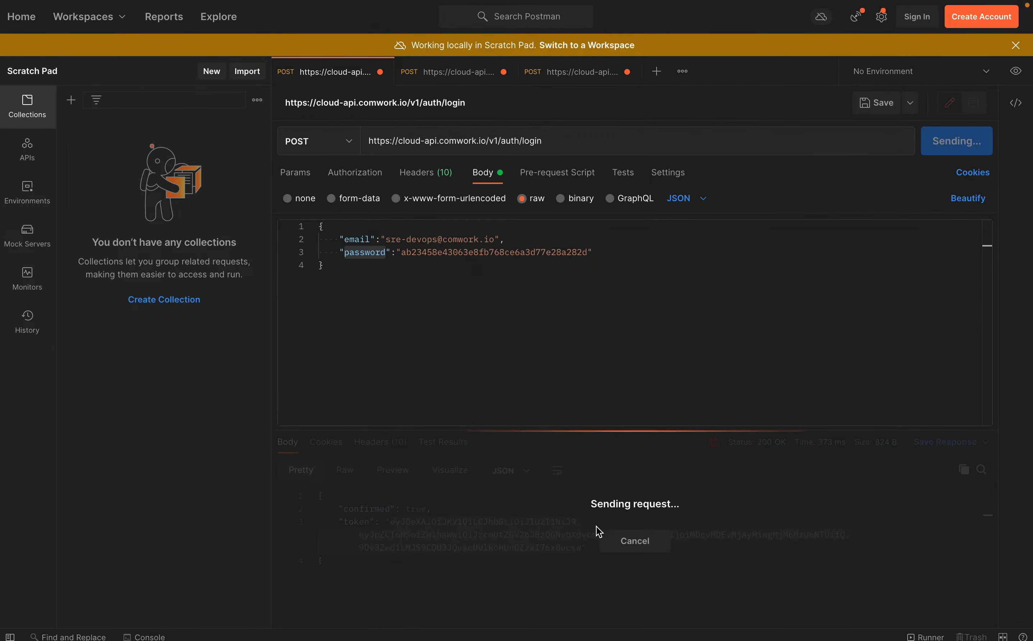
left_click(584, 547)
left_click_drag(584, 548, 389, 524)
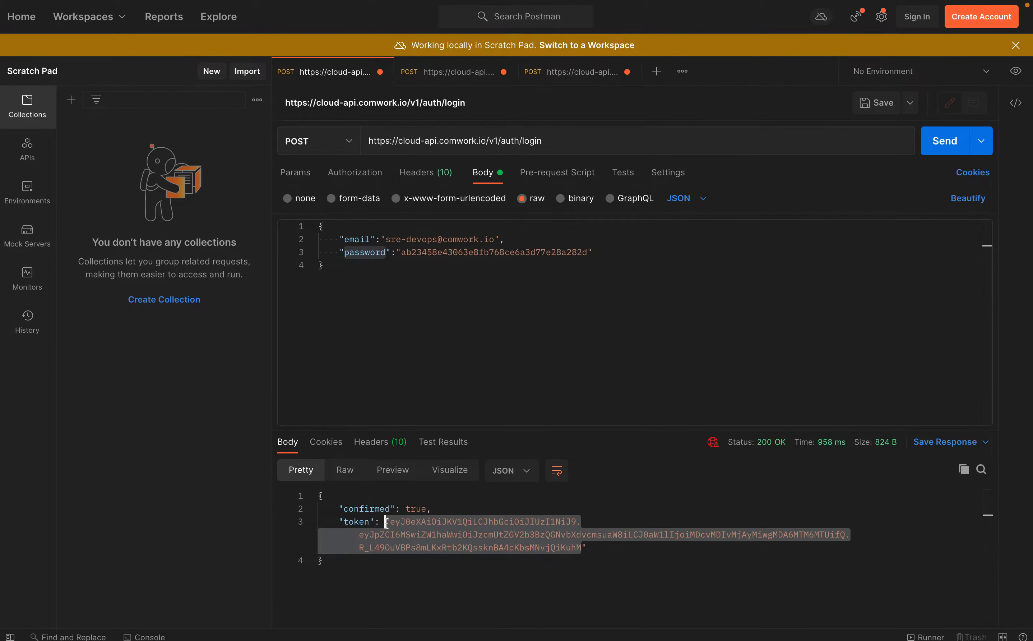
- Back in main.tf, replace the comwork provider's token with the copied one and remove the duplicate opening quote
key("ctrl+Right")
key("ctrl+Right")
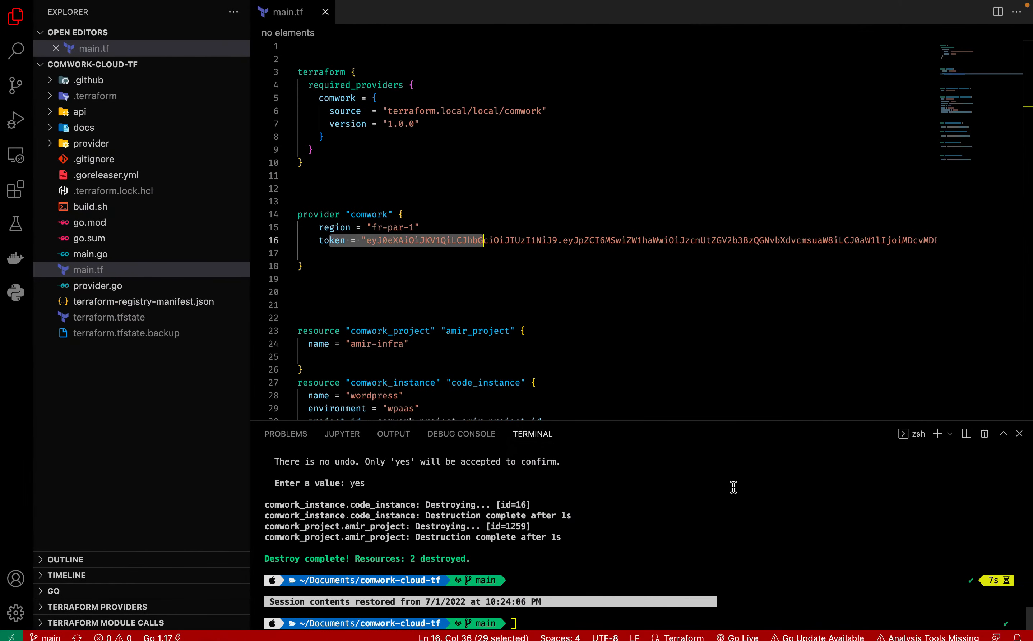
left_click_drag(367, 241, 918, 243)
key("super+v")
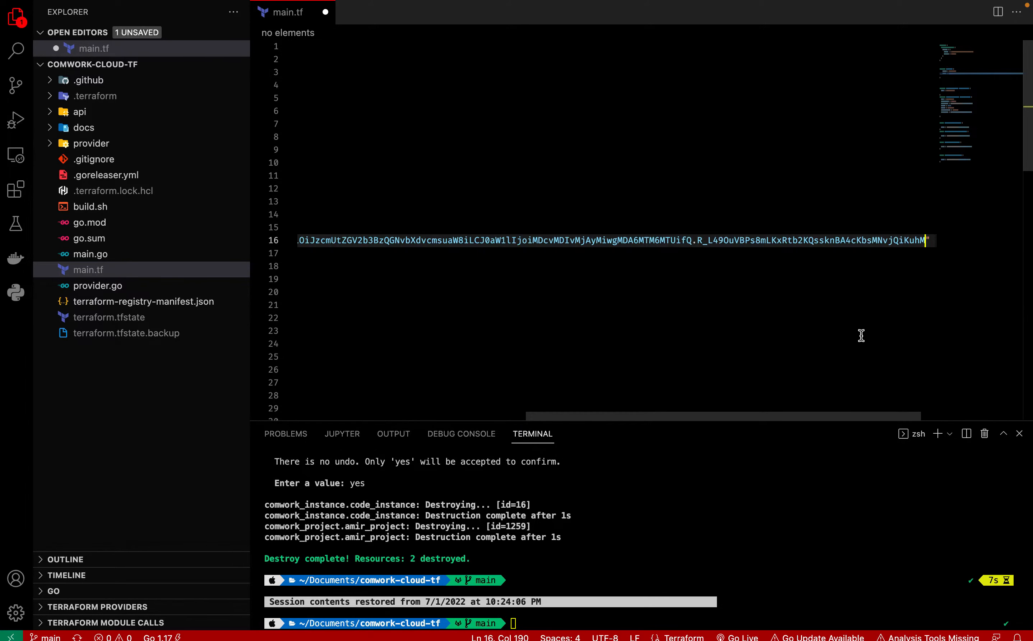
key("Right")
key("super+Left")
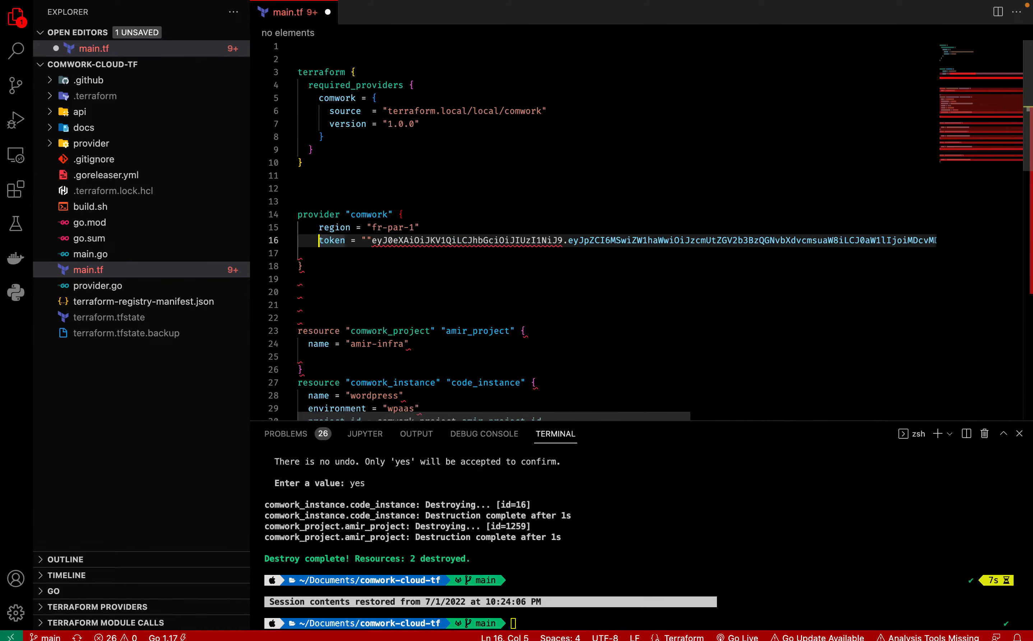
key("Right")
key("Right")
key("Right")
key("Right")
key("Right")
key("Right")
key("Right")
key("Right")
key("Delete")
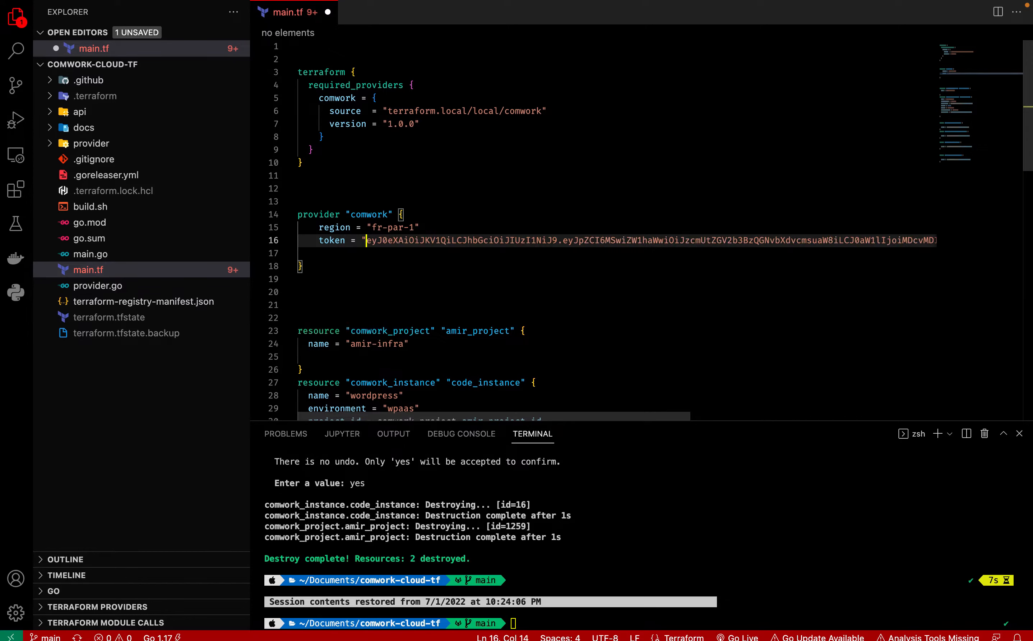
- Set the comwork_project resource's name to amir-infra-tf in main.tf
left_click(755, 299)
scroll(756, 300, "down", 4)
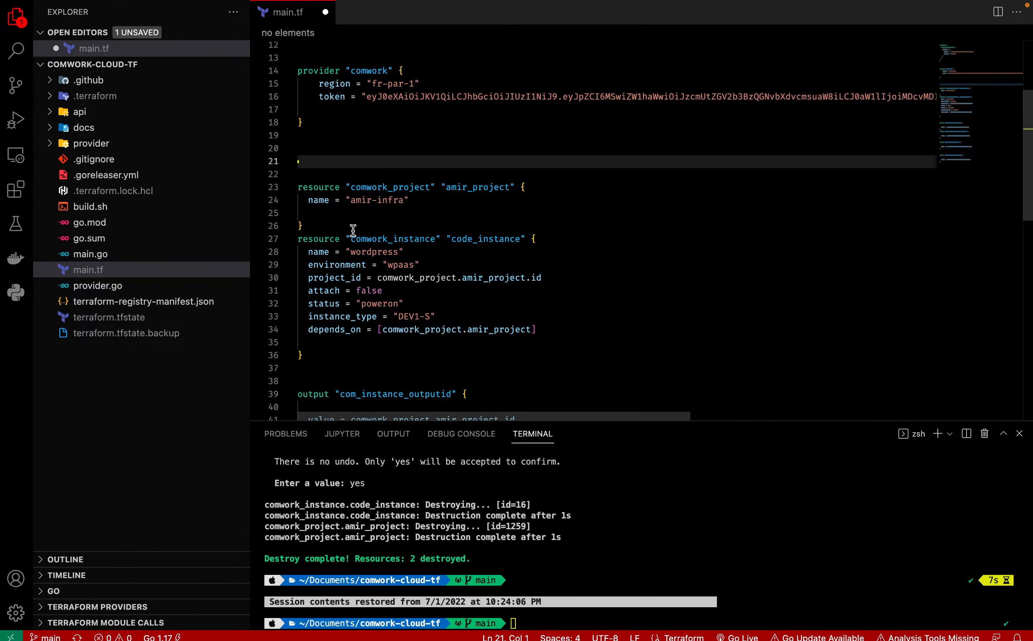
double_click(406, 185)
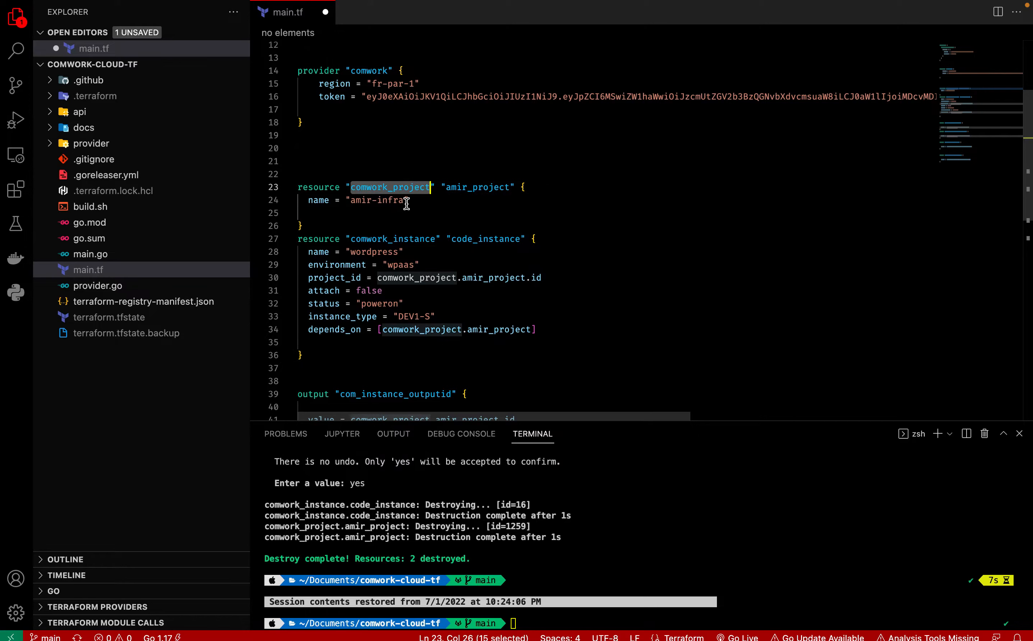
left_click(449, 229)
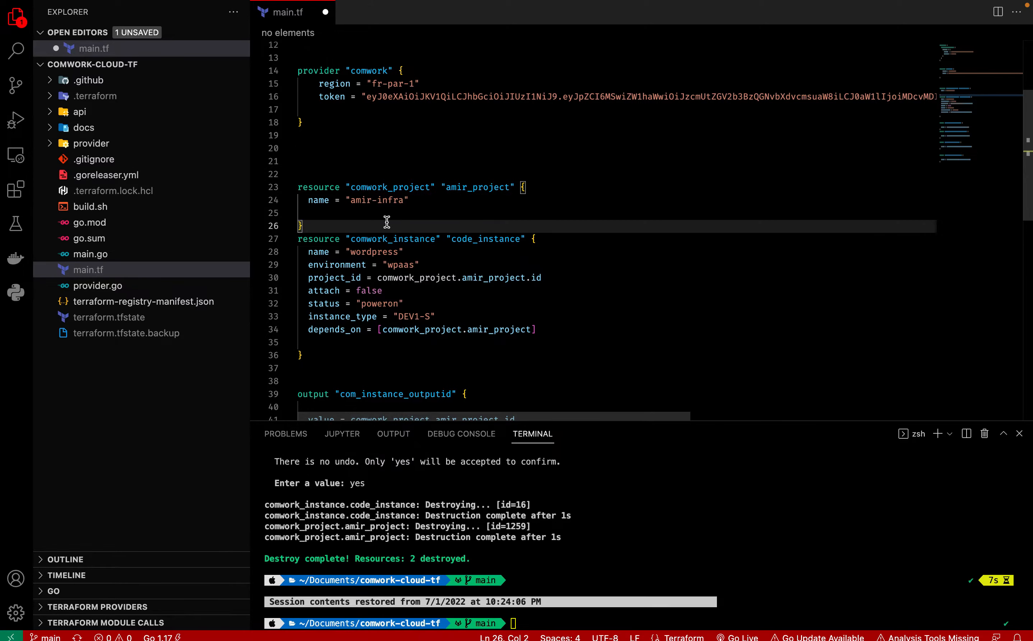
left_click(403, 200)
type("-tf")
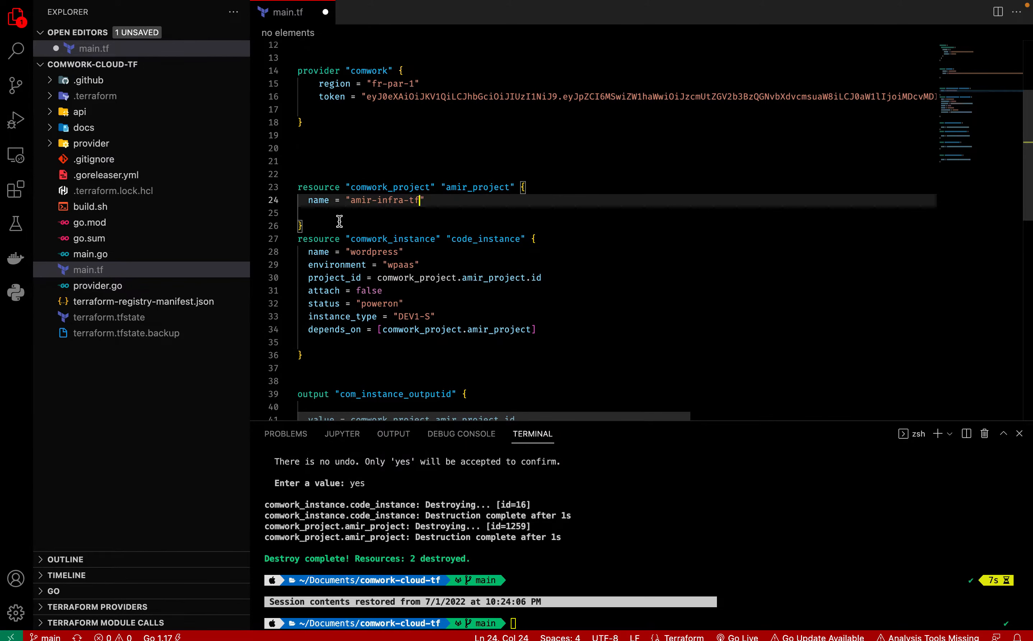
- Set the comwork_instance resource's name to code-tf and its environment to code
scroll(348, 224, "down", 2)
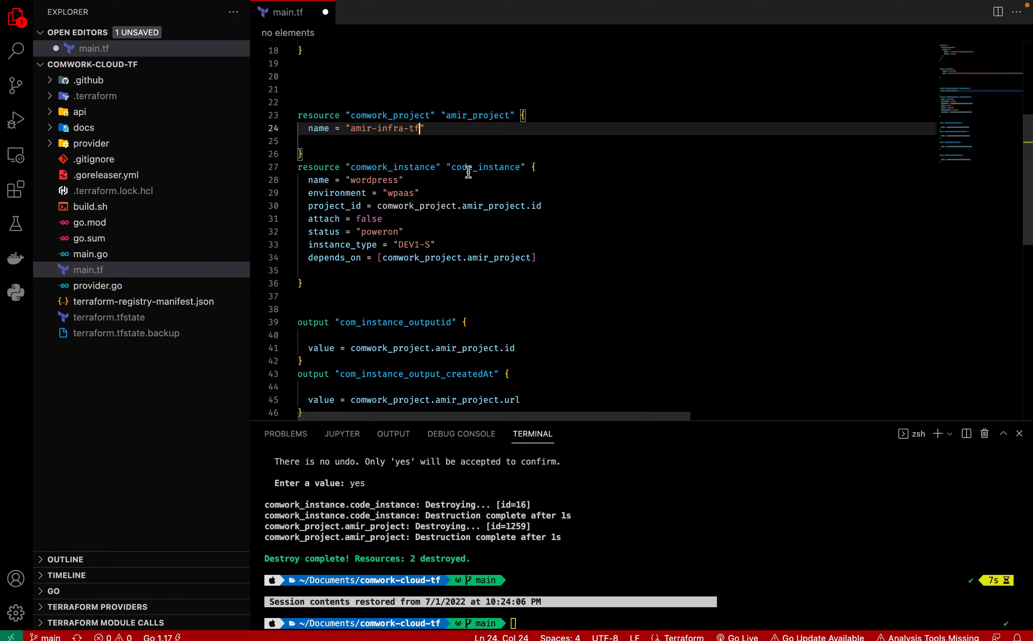
double_click(382, 180)
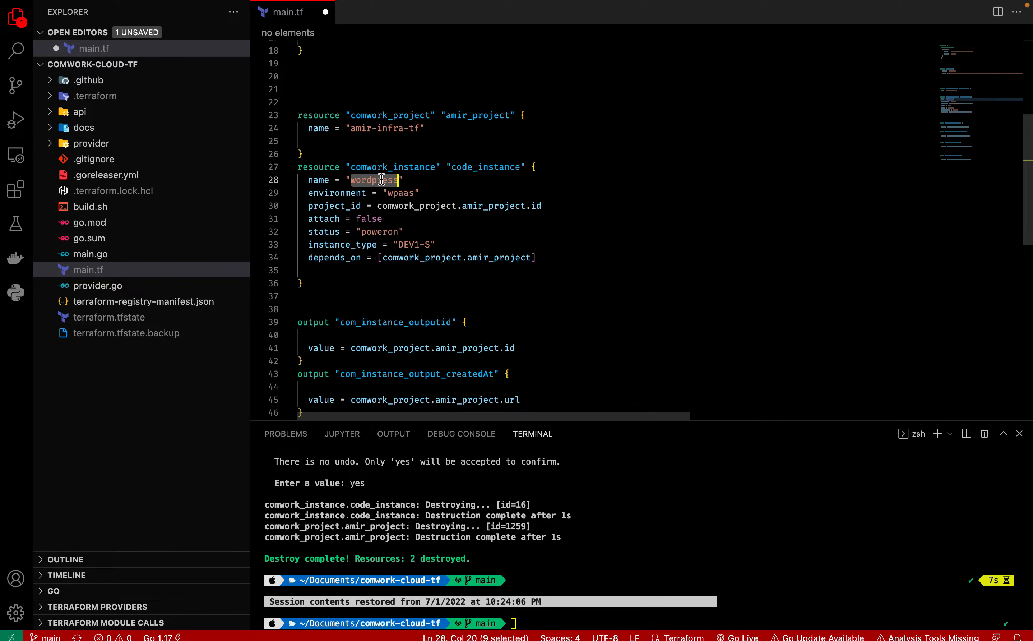
type("code-tf")
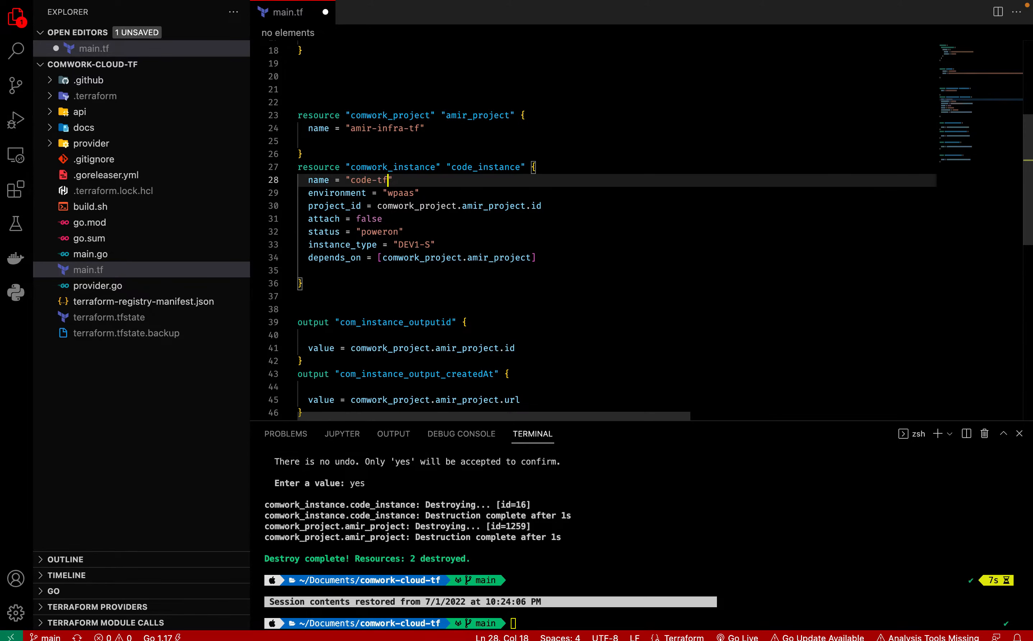
double_click(401, 193)
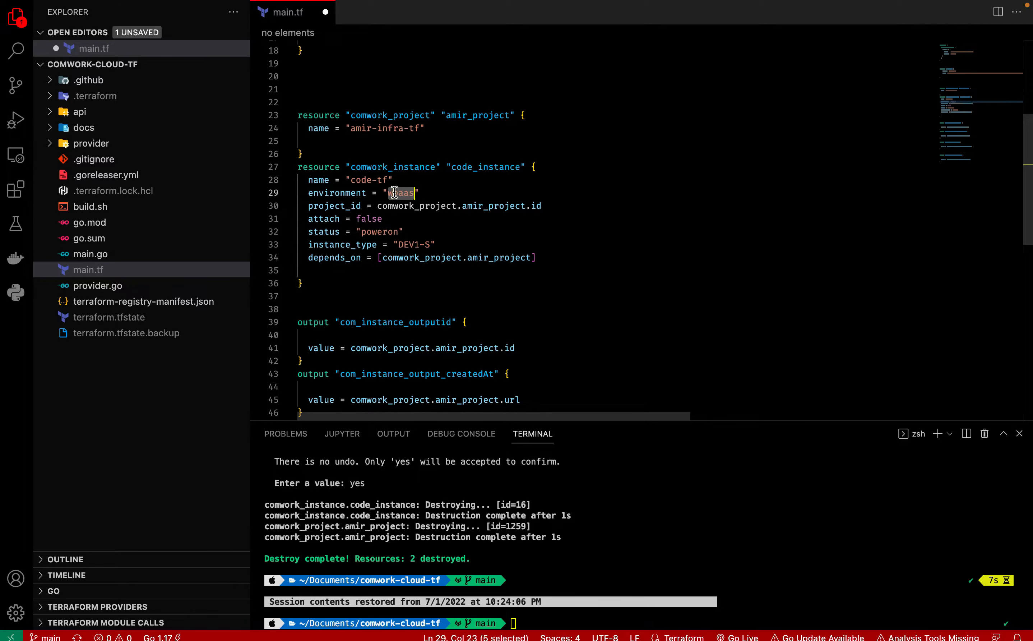
type("code")
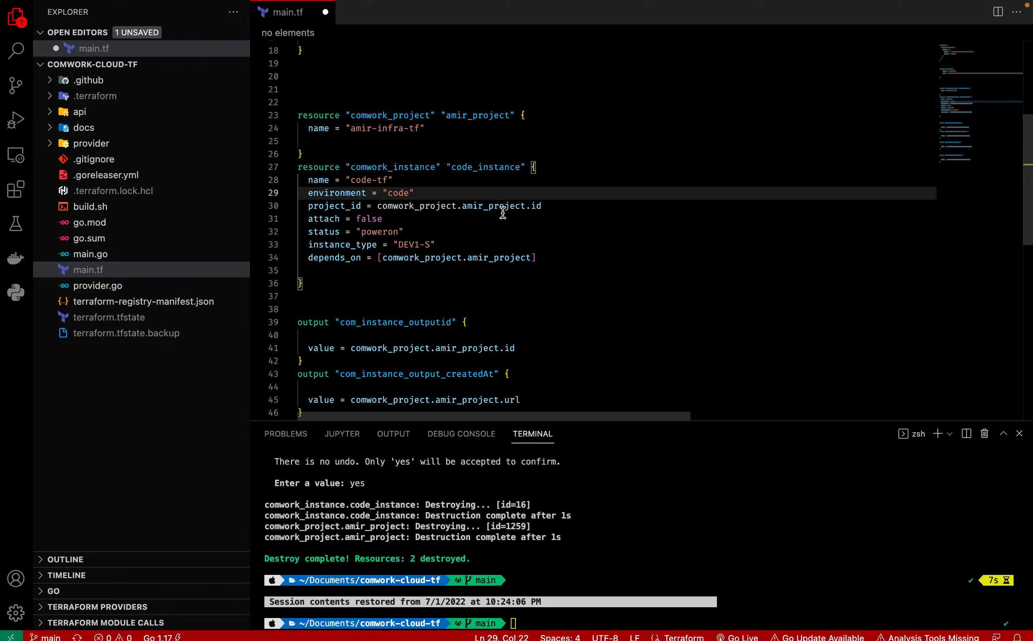
- Examine how the instance's project_id refers to the project resource, and review its instance_type and attach settings
double_click(334, 205)
scroll(509, 257, "up", 2)
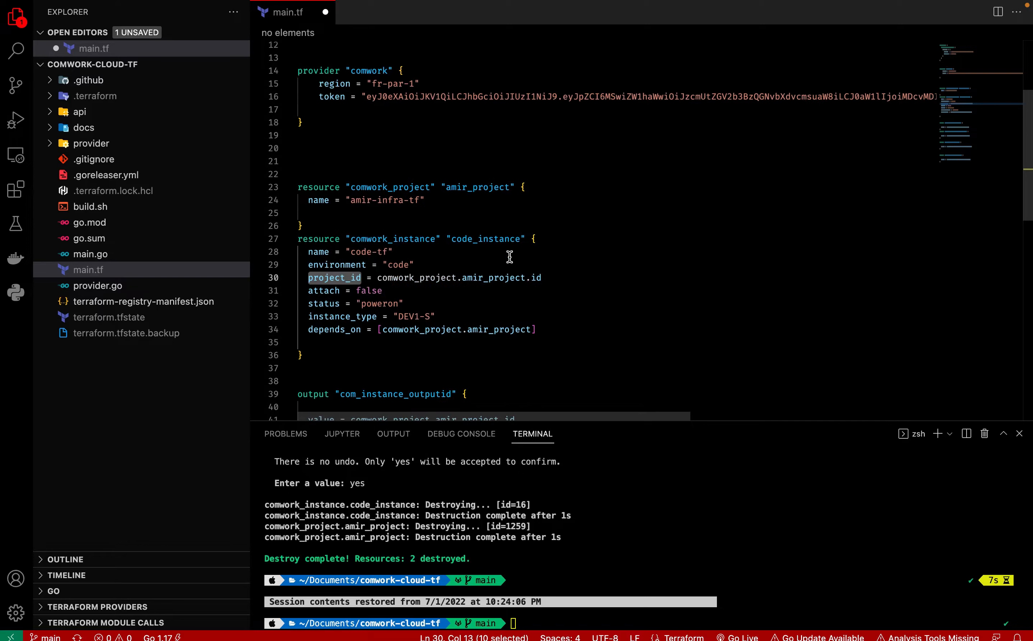
scroll(509, 256, "up", 2)
double_click(475, 259)
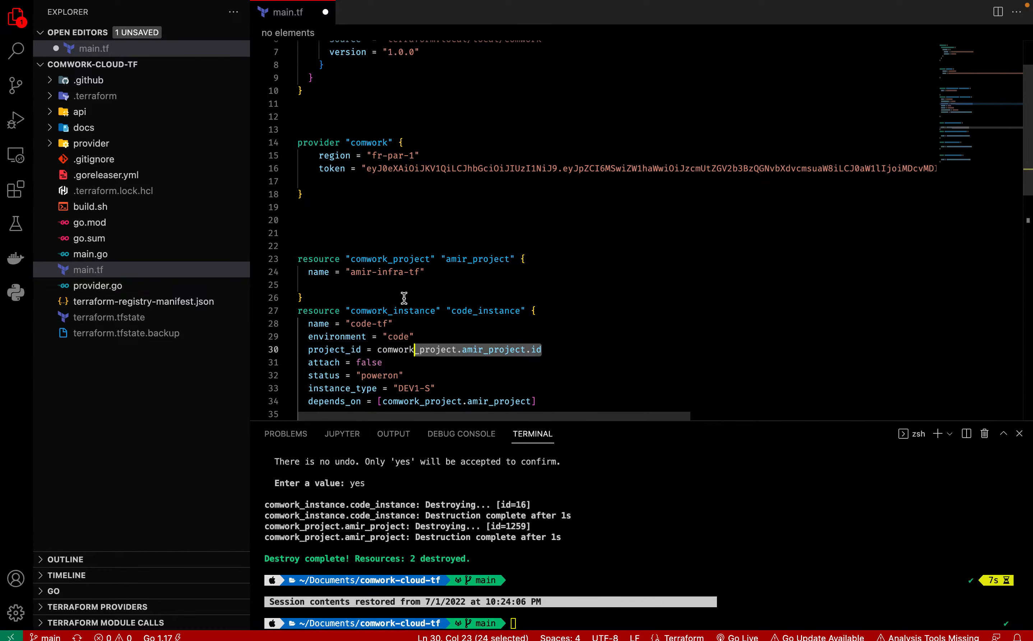
left_click_drag(403, 297, 277, 258)
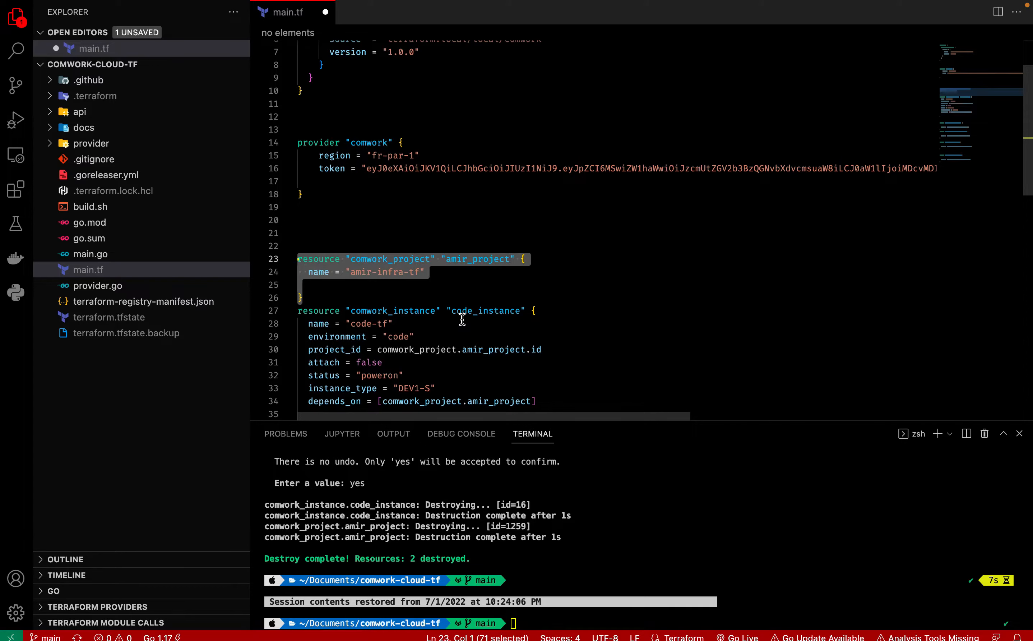
scroll(462, 319, "down", 4)
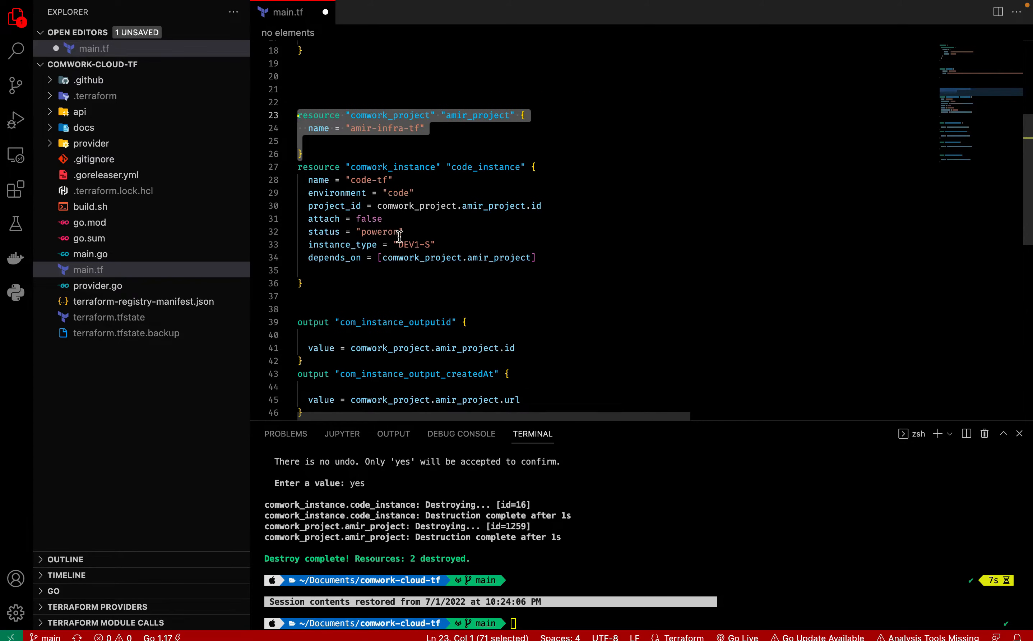
left_click(440, 245)
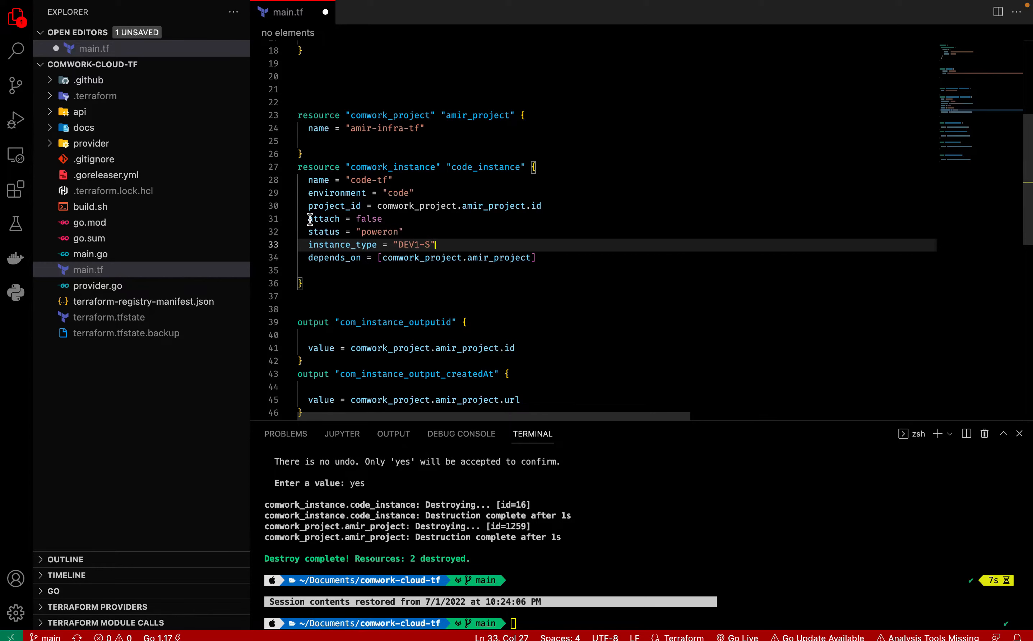
left_click_drag(302, 219, 386, 223)
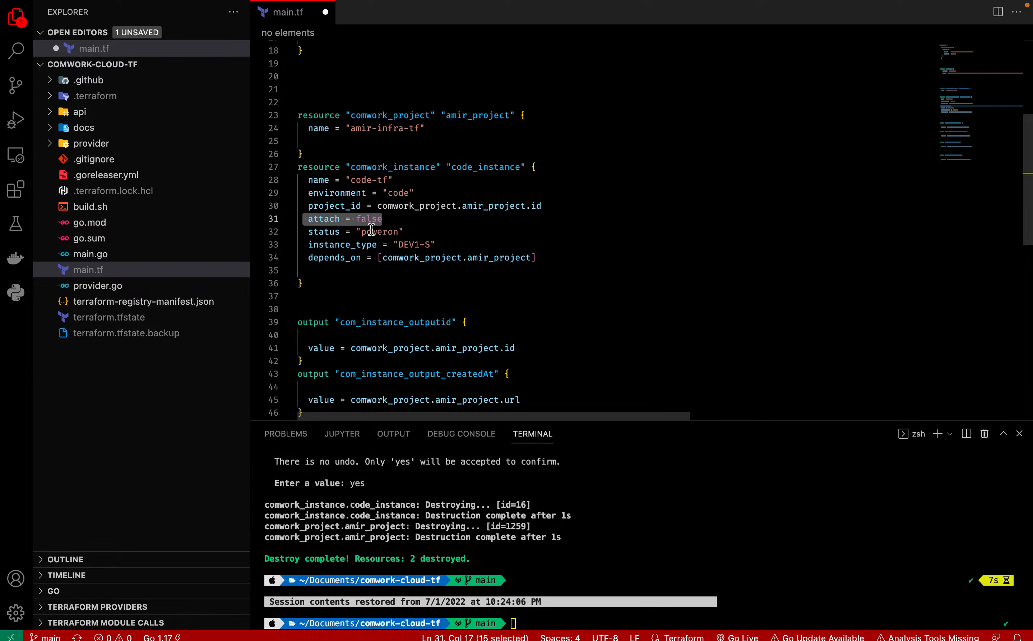
- Review the instance's status setting and the output blocks at the end of main.tf, and save the file
mouse_move(324, 236)
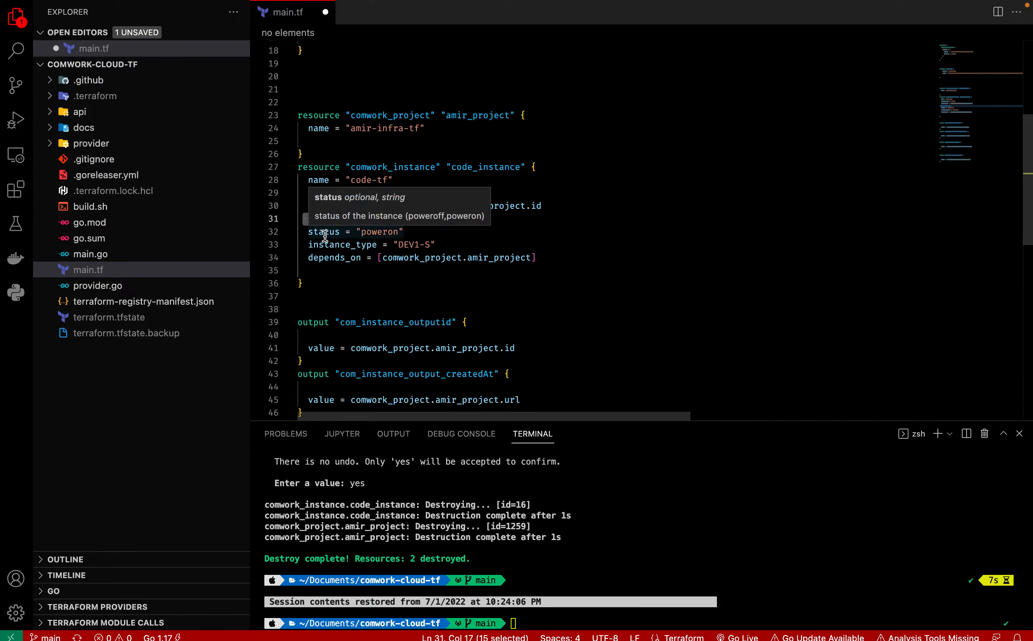
scroll(404, 237, "down", 5)
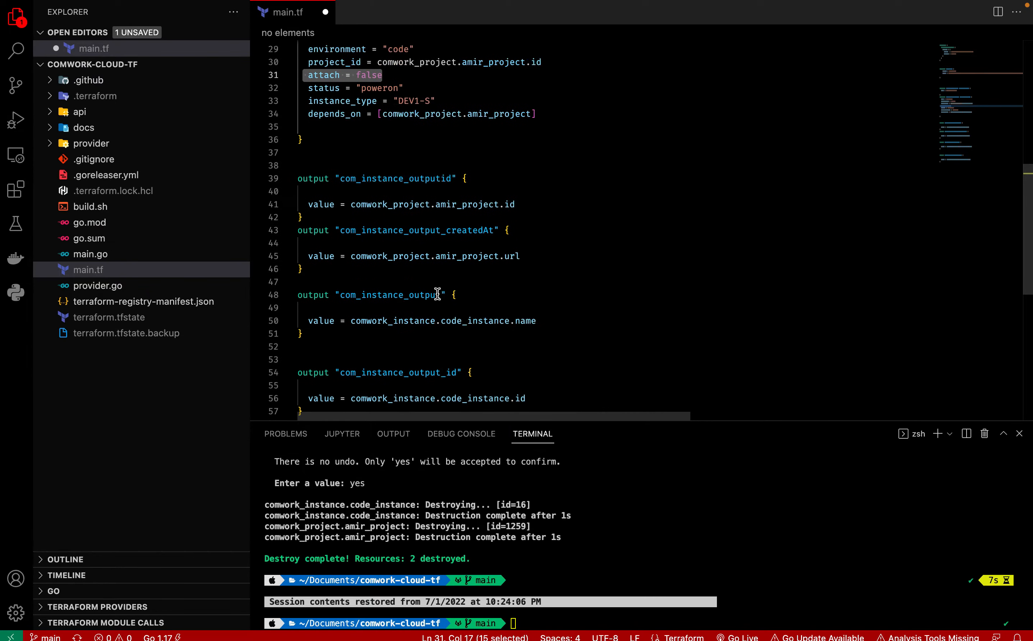
left_click_drag(353, 350, 292, 108)
left_click(415, 372)
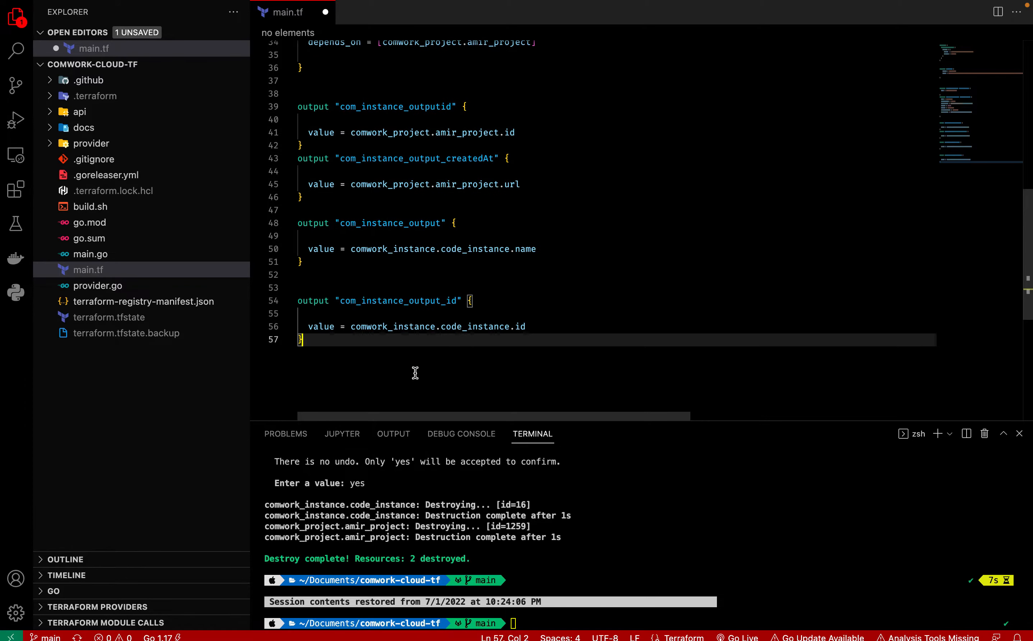
left_click(474, 235)
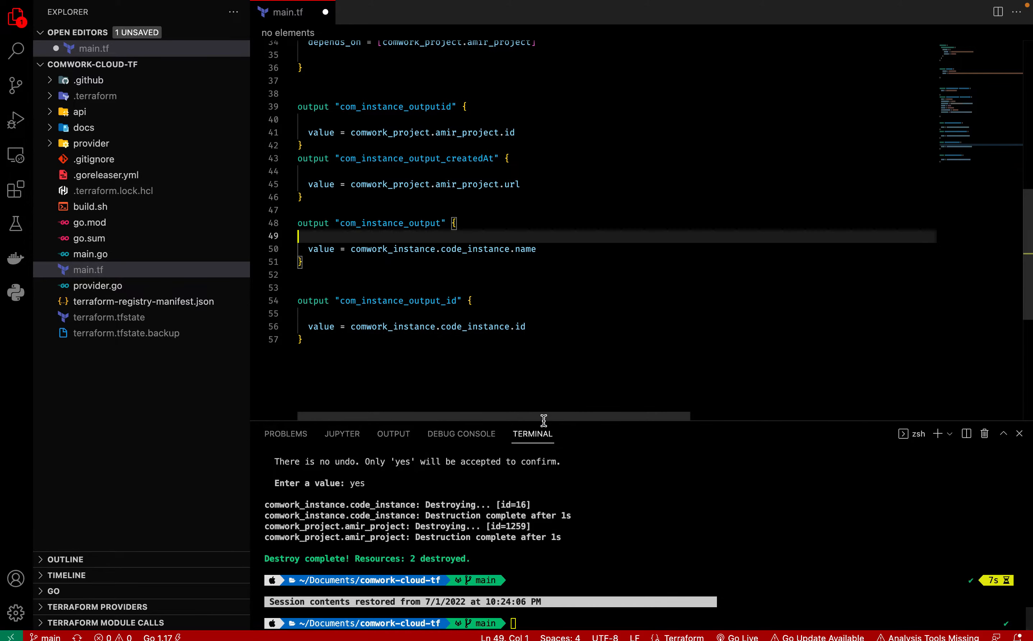
key("super+s")
- Run terraform plan in the comwork-cloud-tf folder and review the planned resources and outputs in an enlarged terminal
left_click(566, 537)
type("te")
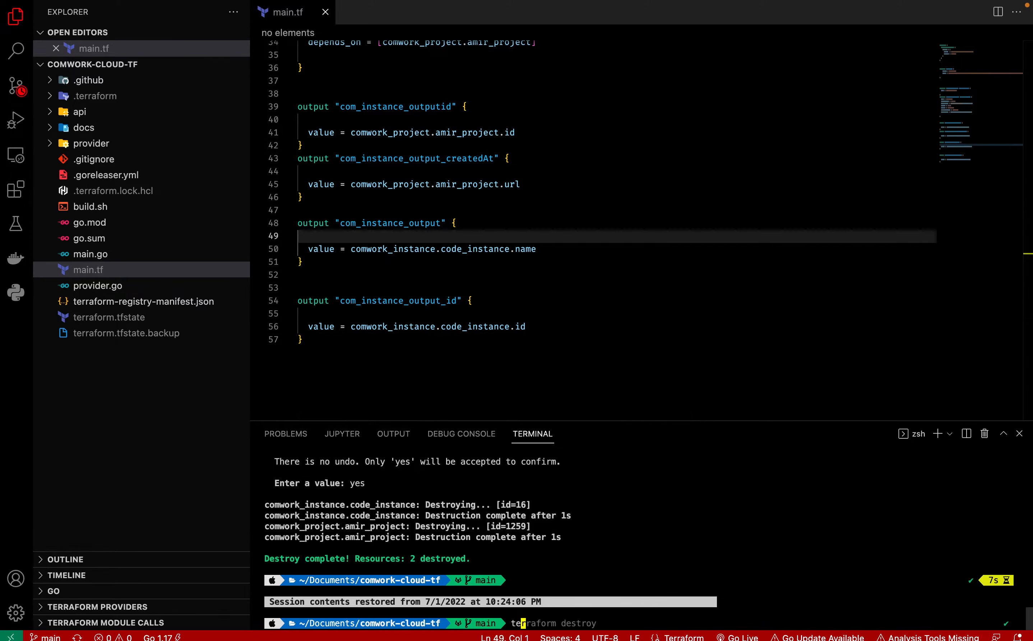
type("rraform plan")
key("Return")
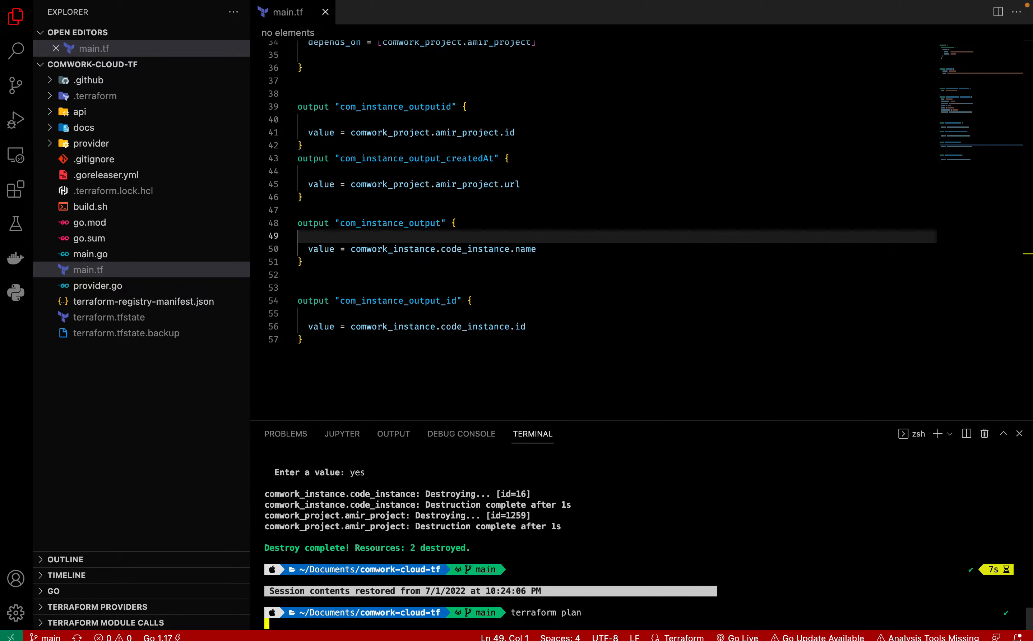
left_click_drag(611, 421, 610, 312)
scroll(526, 500, "up", 3)
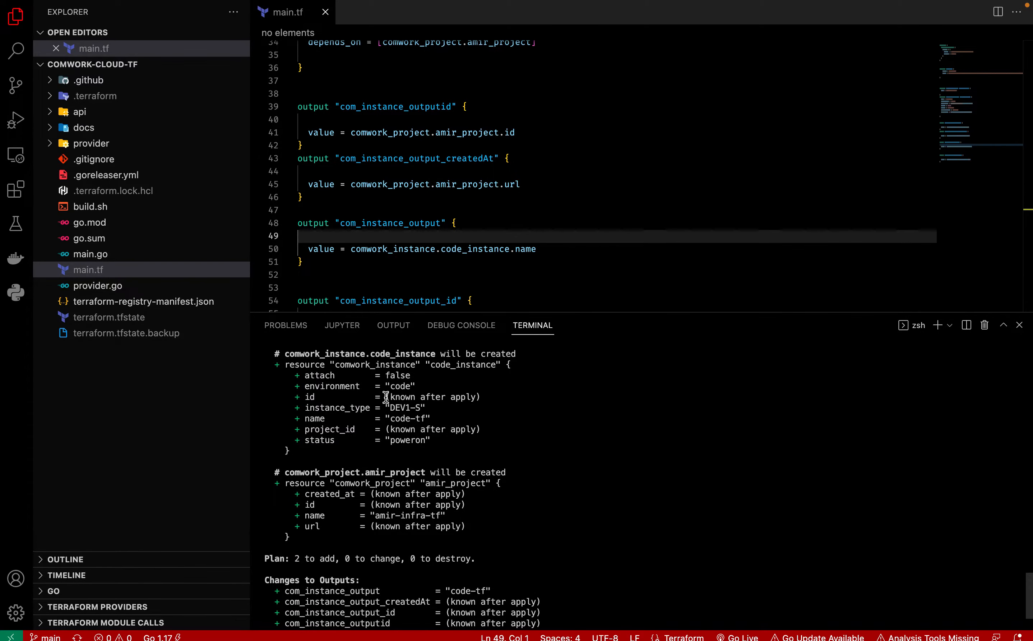
scroll(475, 525, "down", 3)
- Run terraform apply, approve the actions with yes, and check the resulting outputs
type("terrafirl")
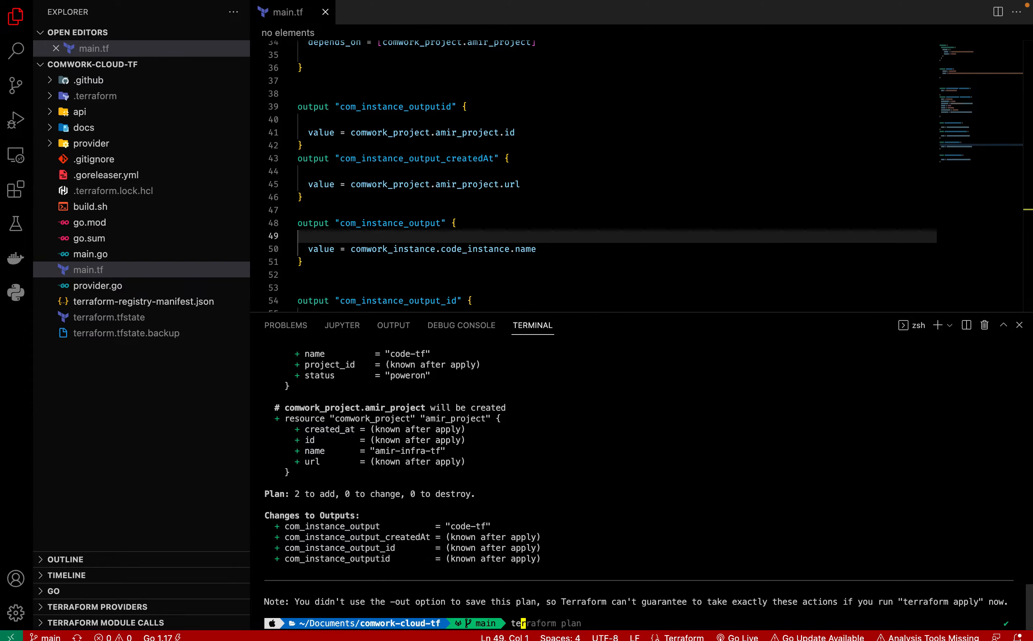
key("BackSpace")
key("BackSpace")
type("orm apply")
key("Return")
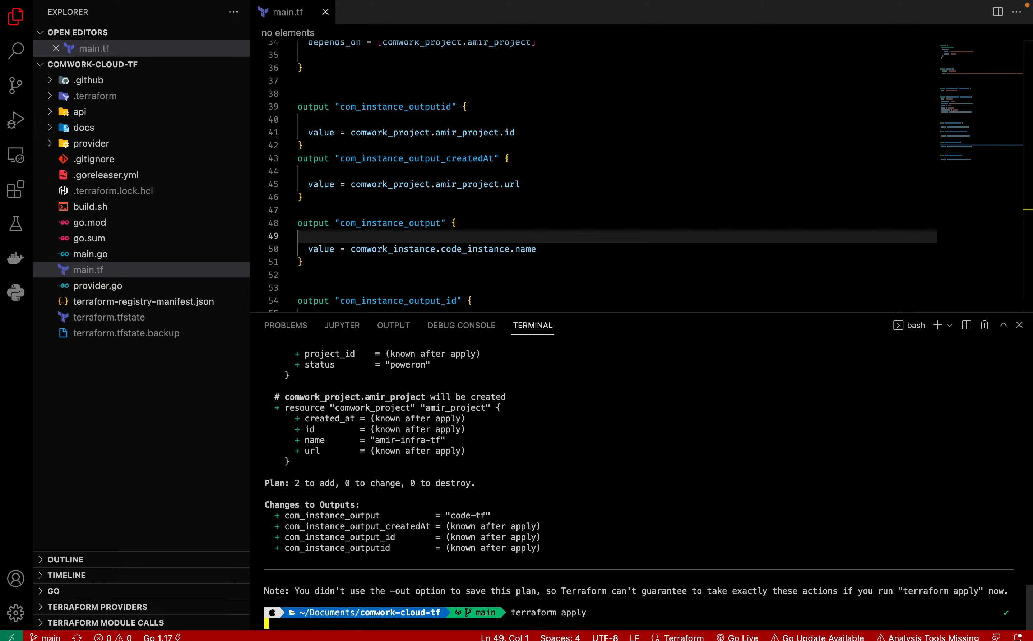
type("yes")
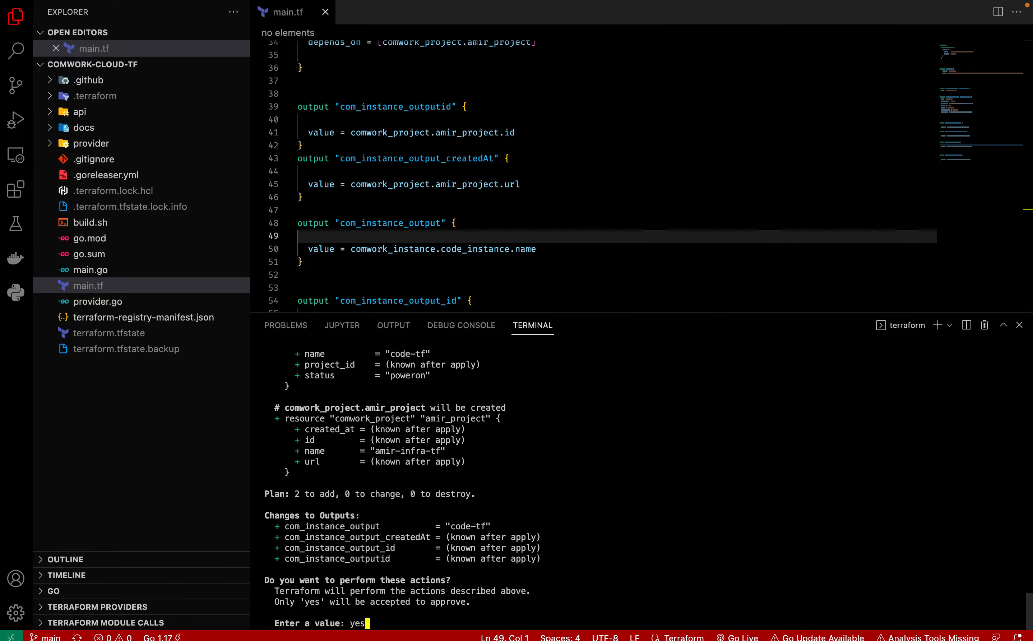
key("Return")
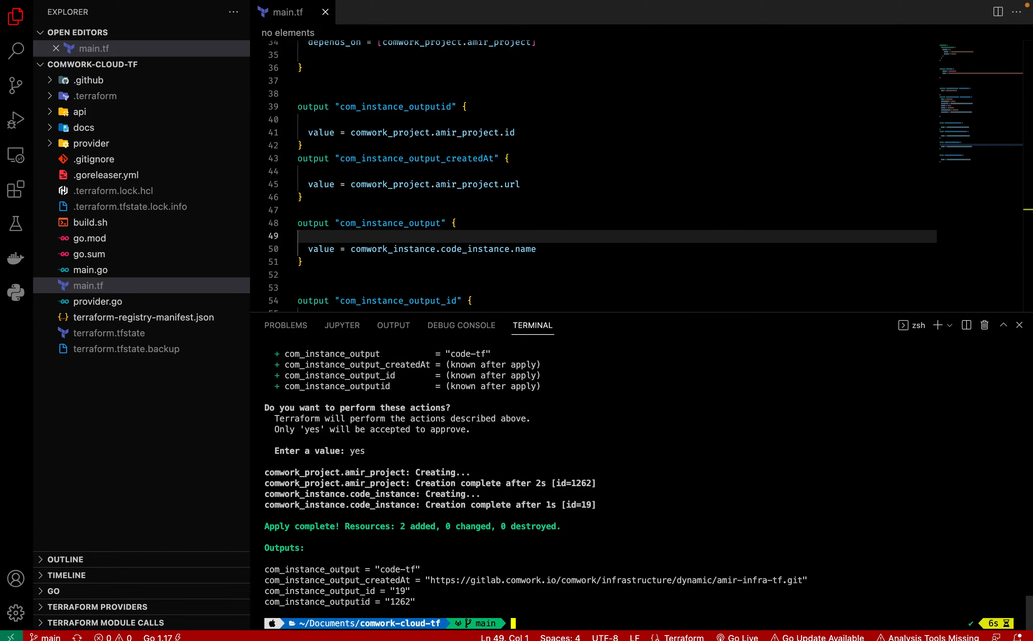
left_click_drag(440, 610, 289, 559)
left_click(489, 478)
- Switch to GitLab in the browser, open the dynamic group in a new tab, and view its amir-infra-tf project's files
key("ctrl+Right")
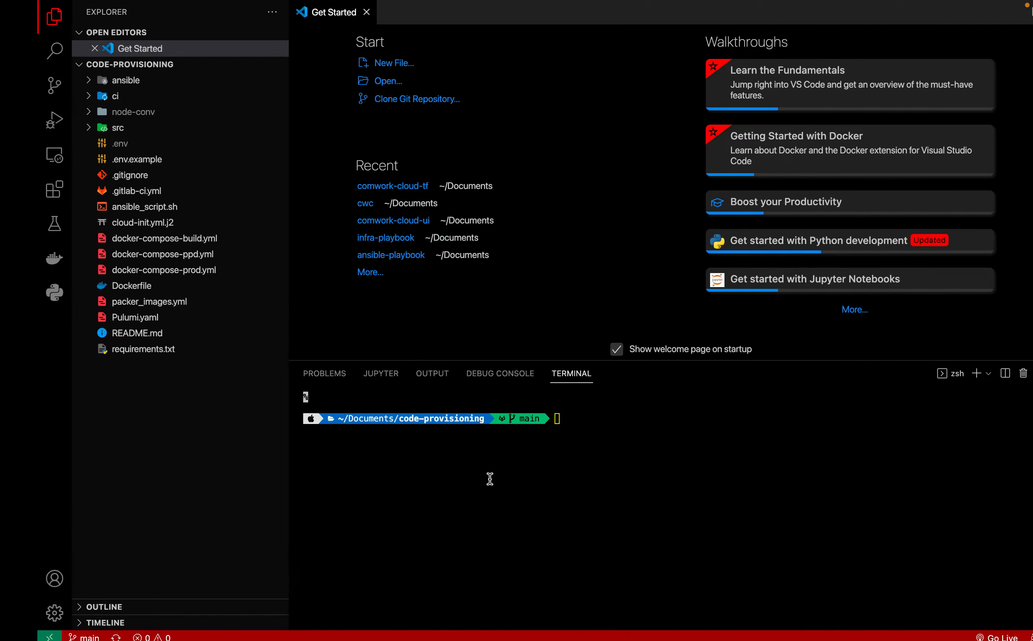
key("ctrl+Right")
key("ctrl+Left")
key("ctrl+Left")
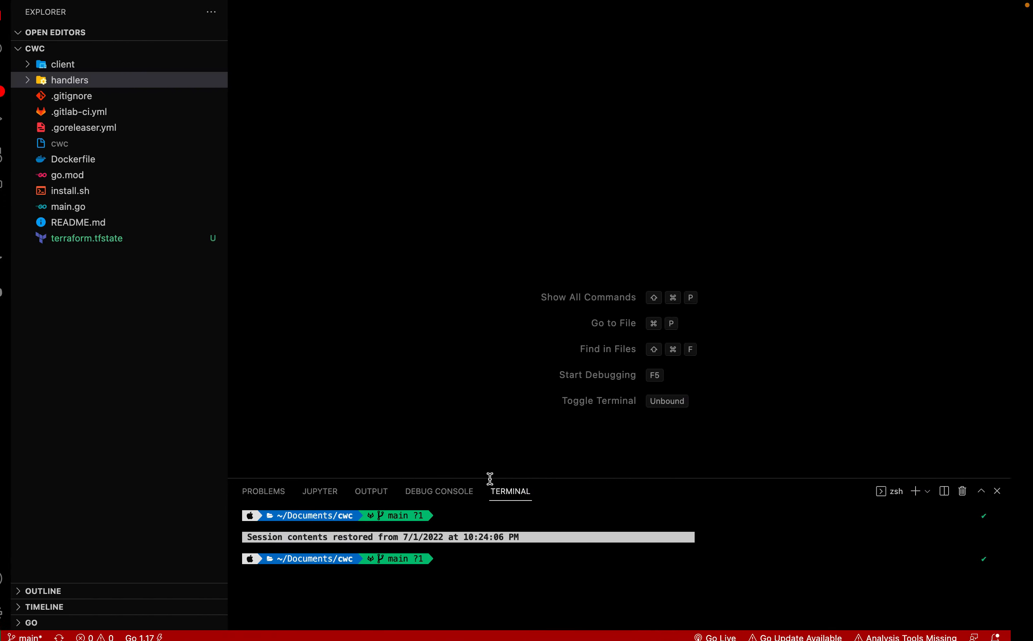
key("ctrl+Left")
key("ctrl+Left")
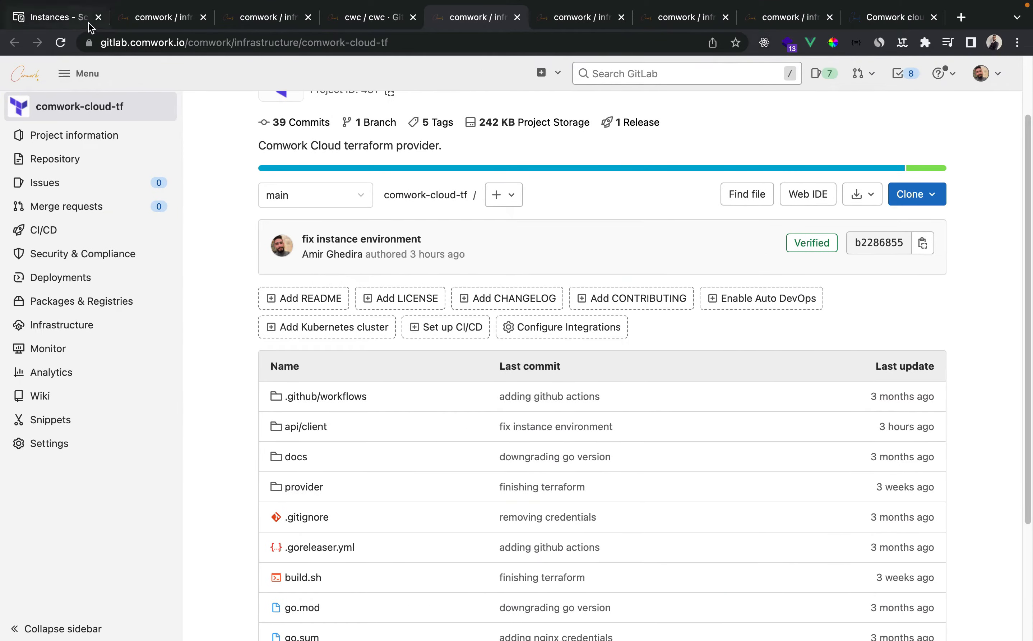
left_click(98, 73)
mouse_move(147, 145)
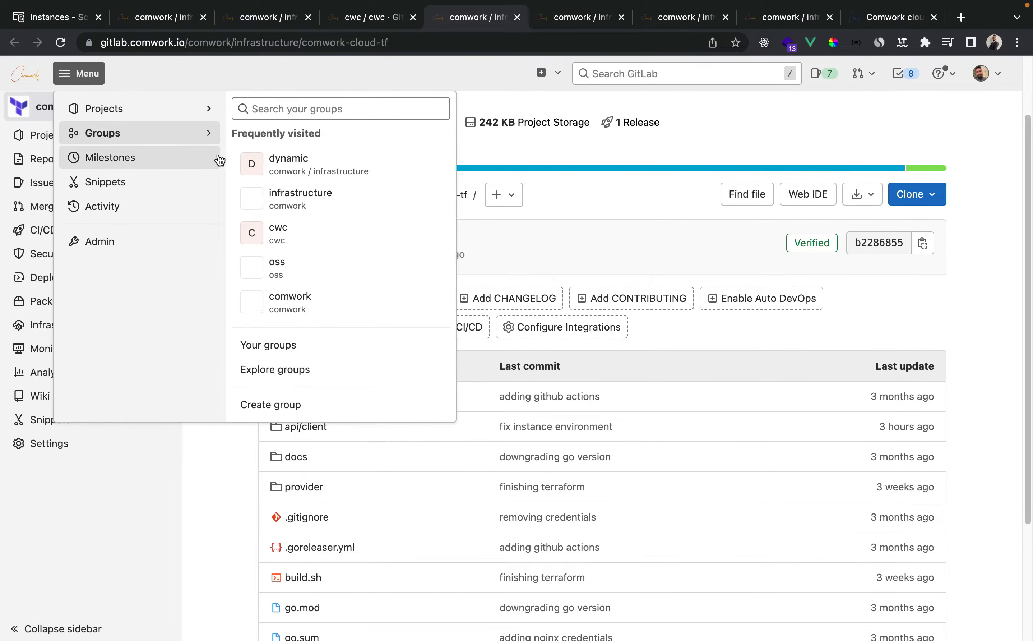
left_click(286, 167, "super")
left_click(503, 19)
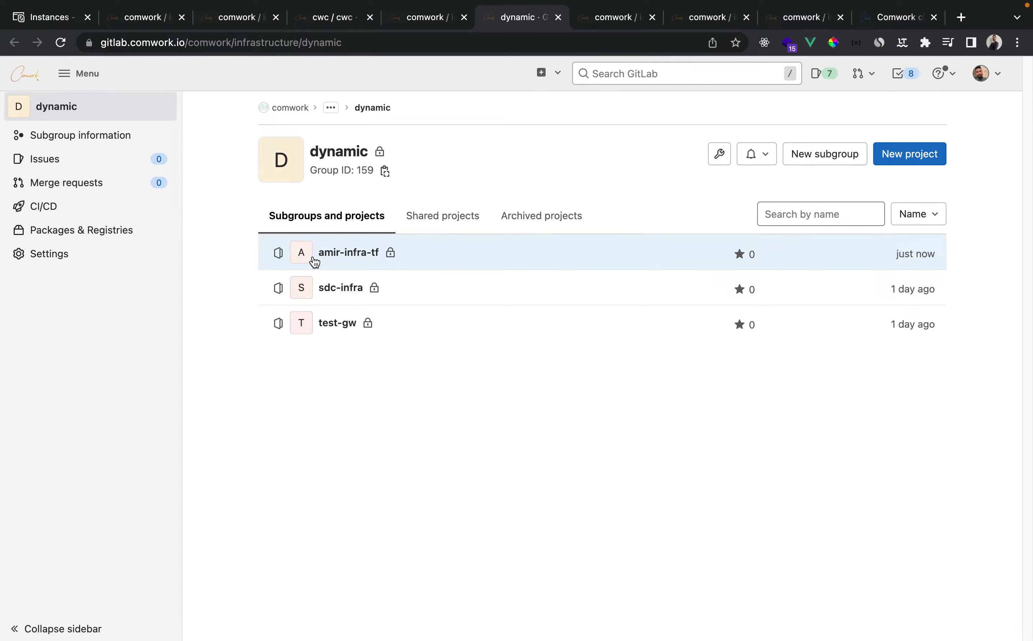
left_click(353, 253)
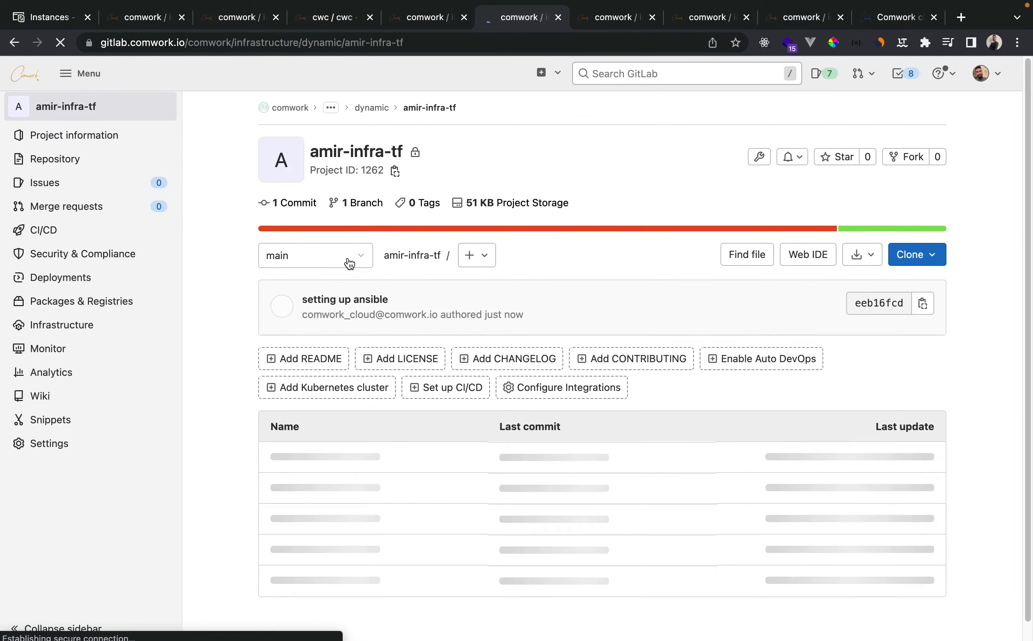
scroll(365, 299, "down", 1)
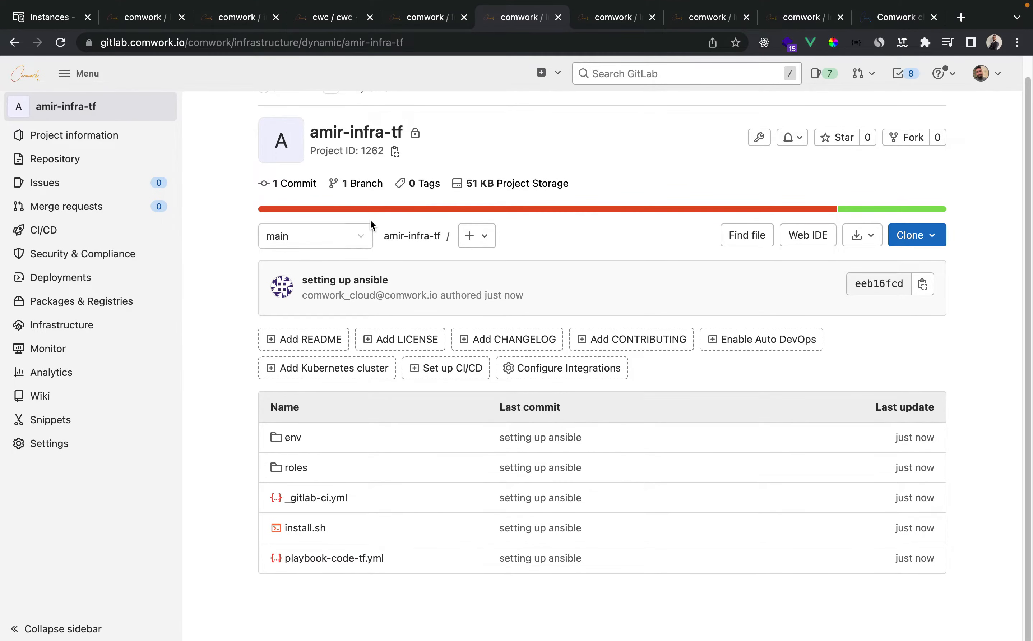
- In the Scaleway console, show the list of instances and reload it to check for the new instance
left_click(55, 28)
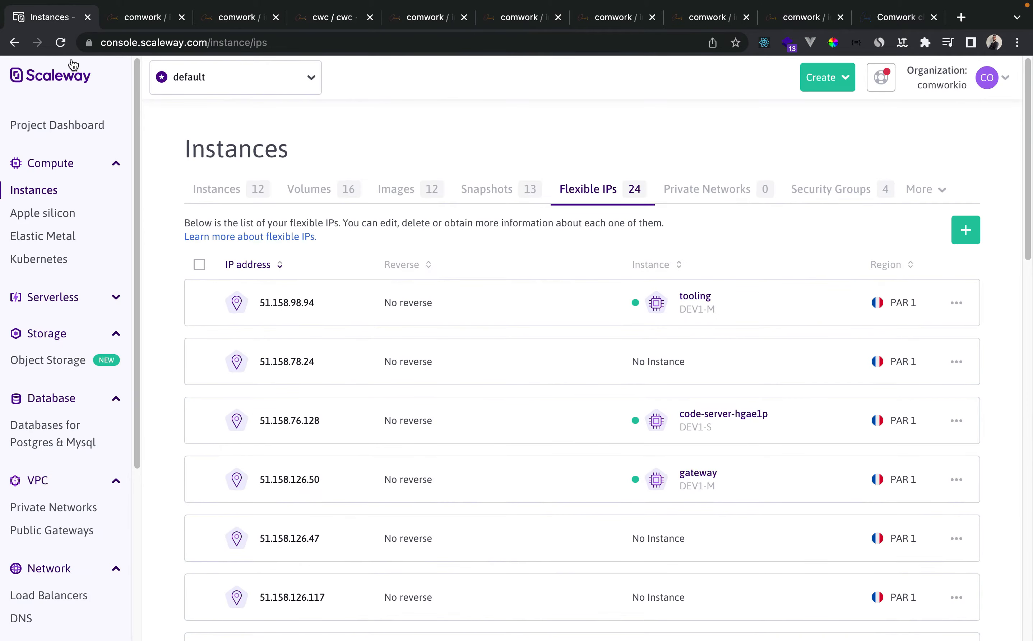
left_click(220, 190)
left_click(61, 42)
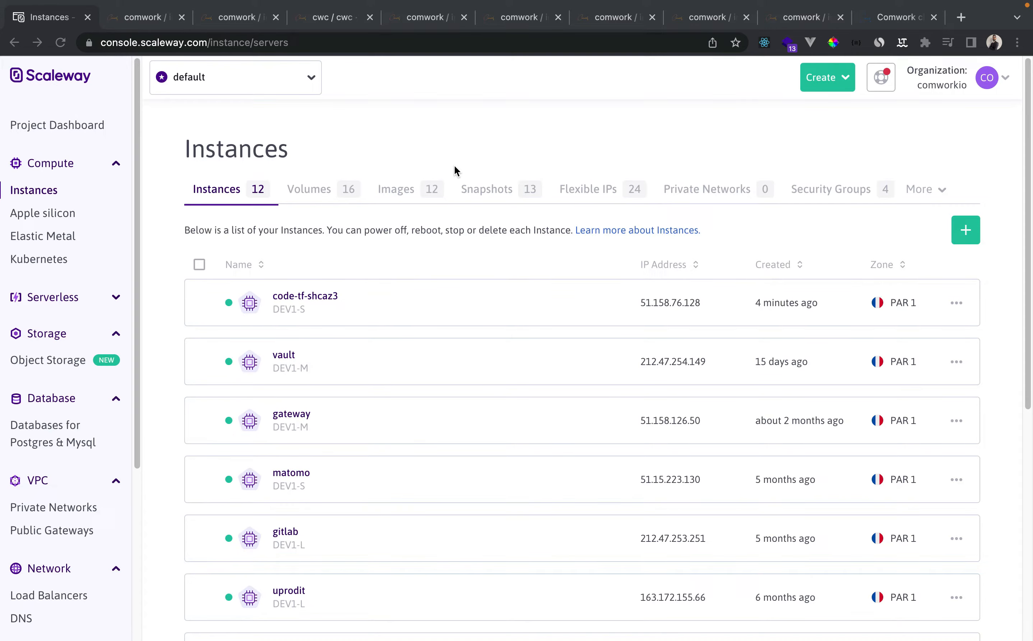
- Switch to the VS Code window with the cwc project and clear its terminal
key("ctrl+Right")
key("ctrl+Right")
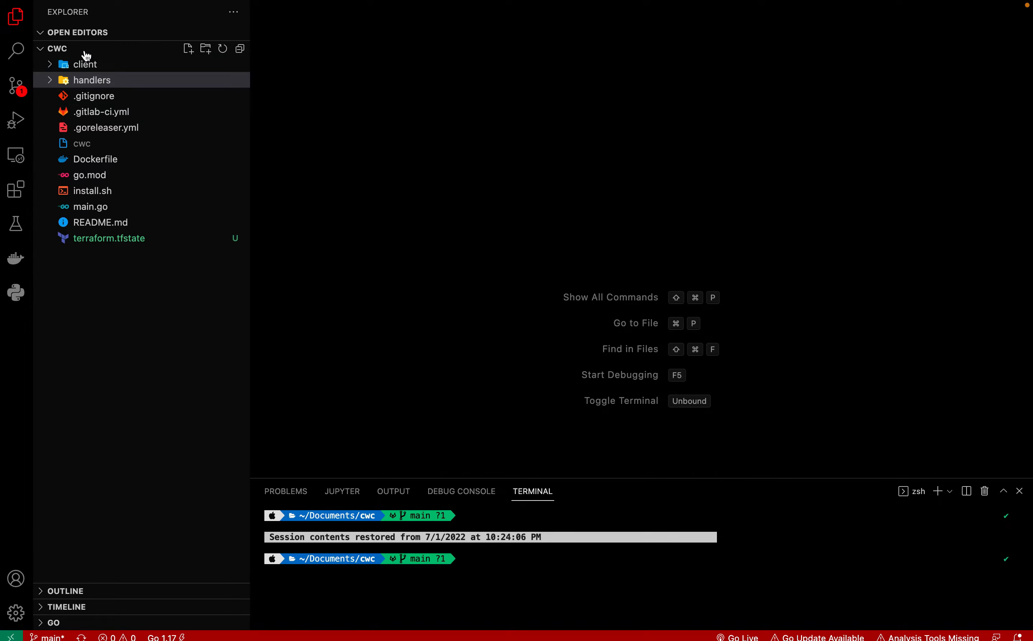
left_click(500, 559)
type("clear")
key("Return")
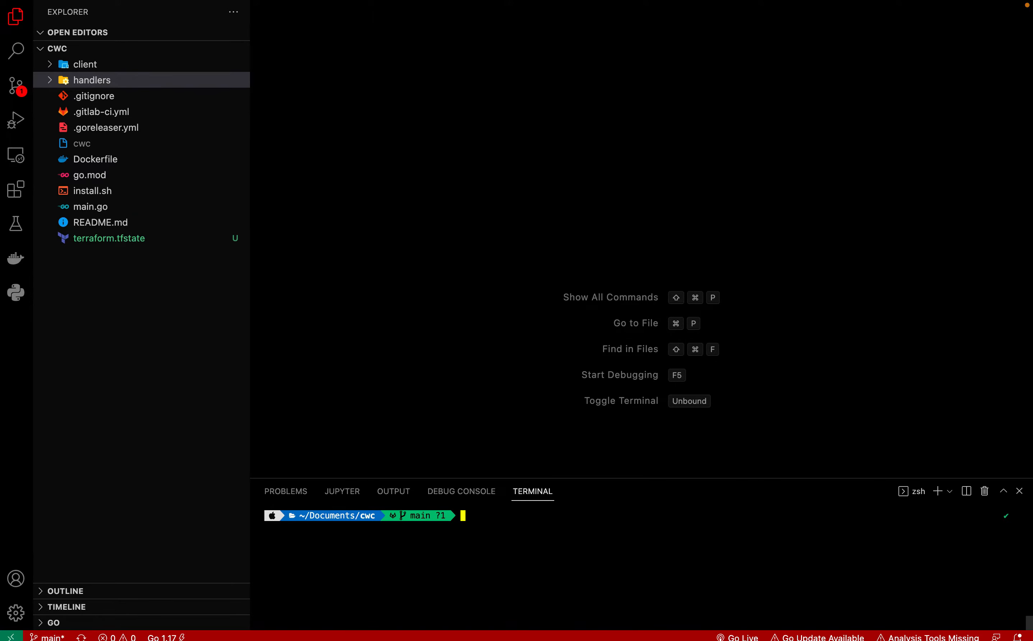